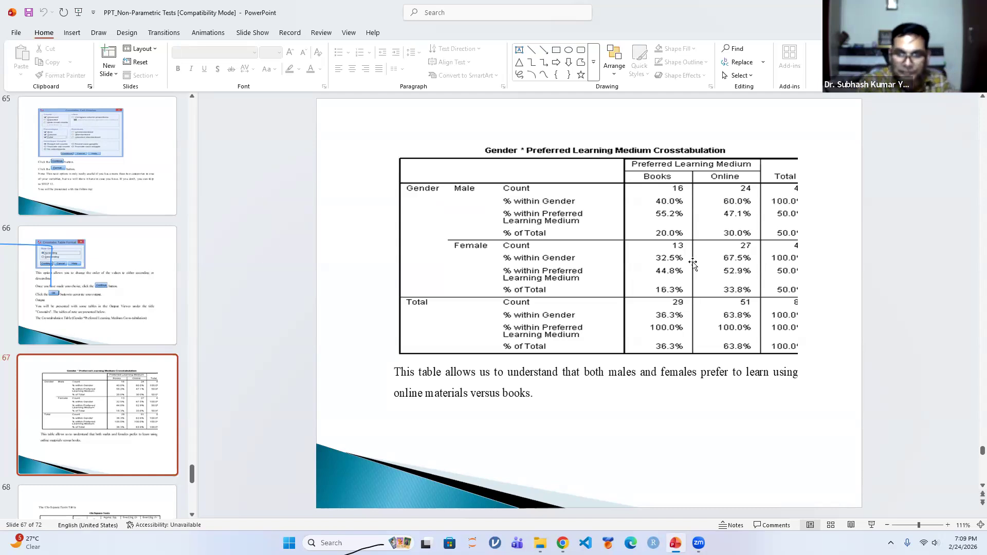
Review the slides from the Gender by Preferred Learning Medium crosstabulation through the chi-square results and data to the closing slide
scroll(693, 264, down, 1)
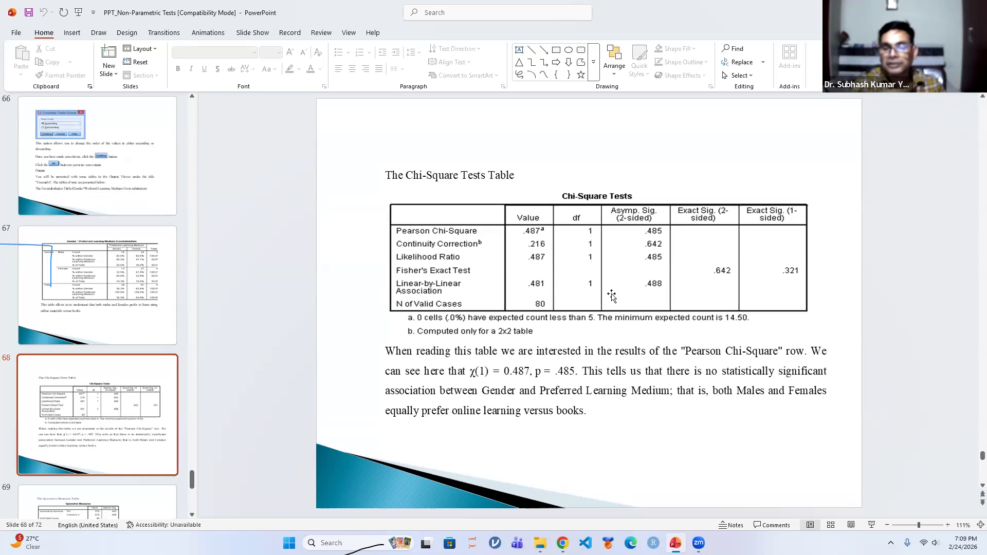
scroll(612, 296, down, 1)
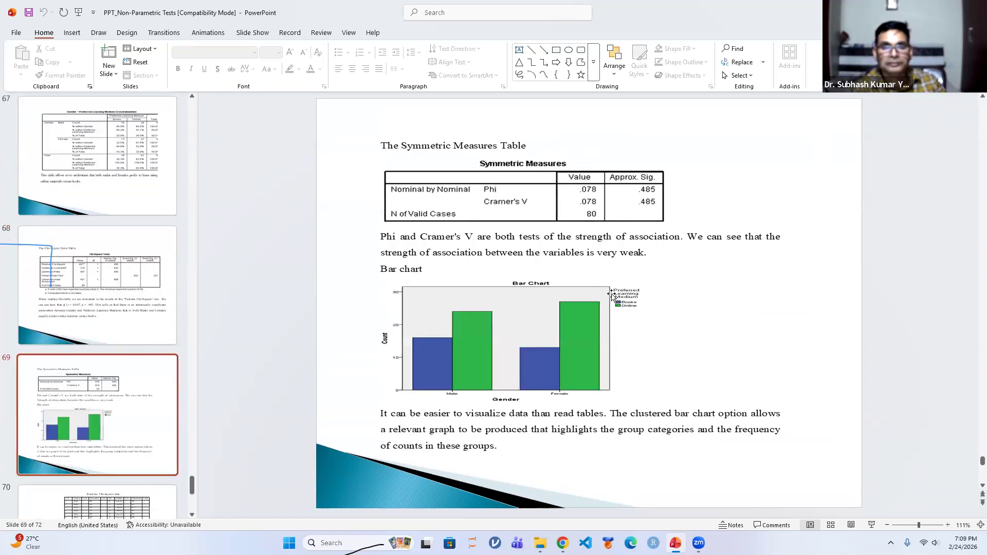
scroll(612, 297, down, 1)
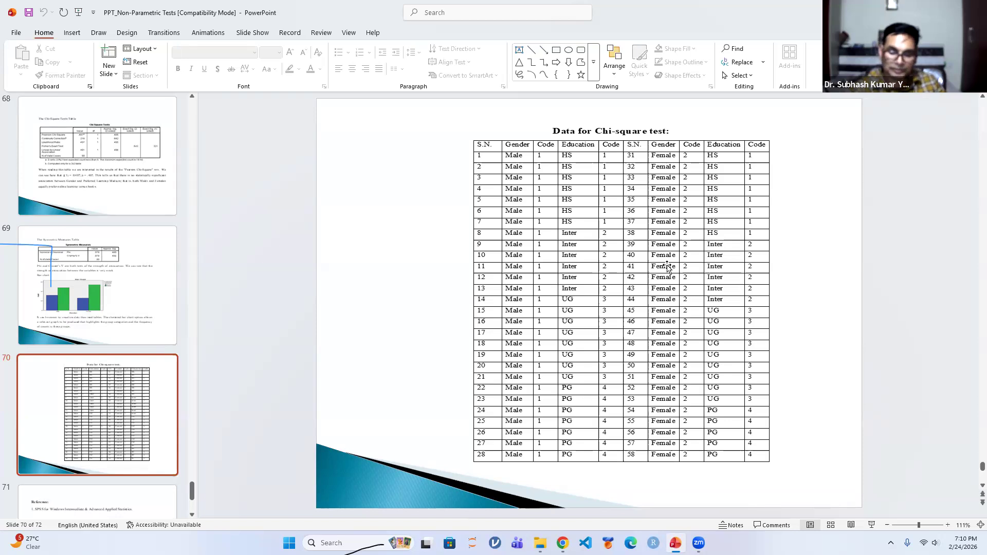
scroll(667, 266, down, 1)
scroll(667, 268, down, 1)
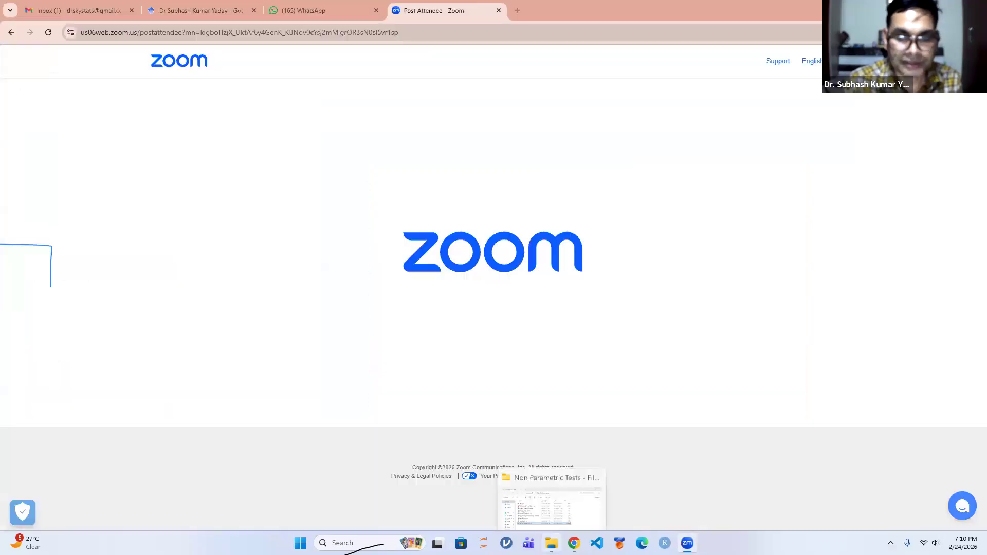
Switch to File Explorer and open the Data_14(2)Depression_MWUT data file from the Non Parametric Tests folder in SPSS Statistics
click(549, 543)
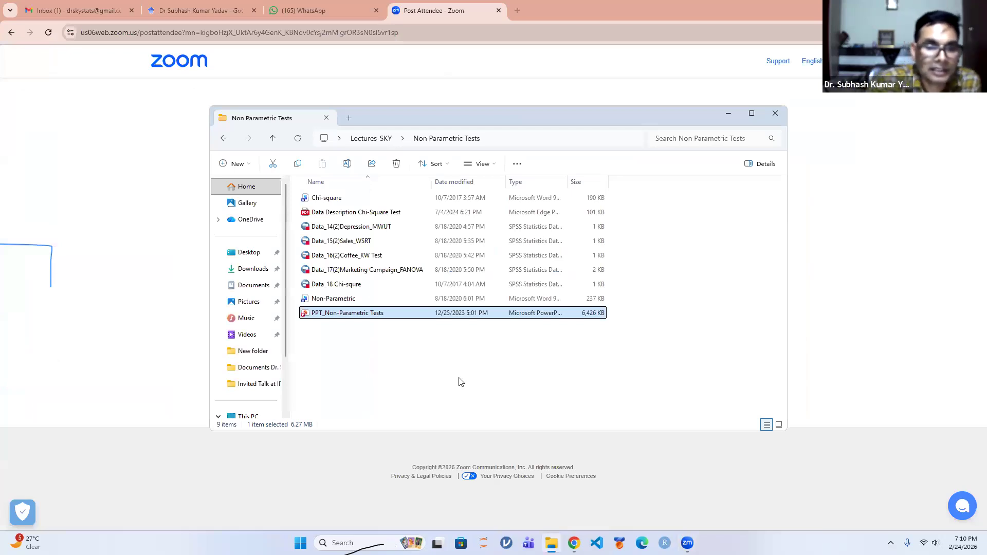
click(381, 229)
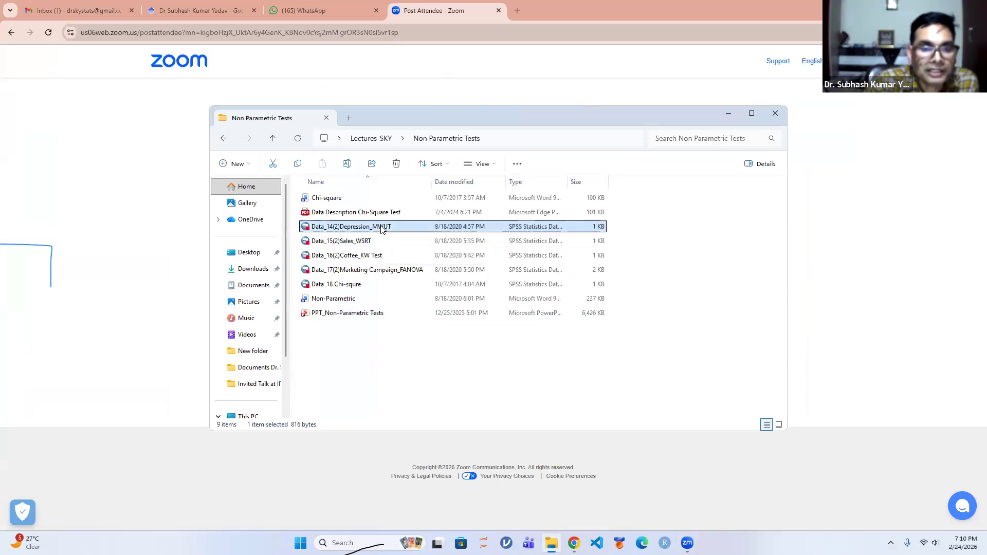
double_click(381, 229)
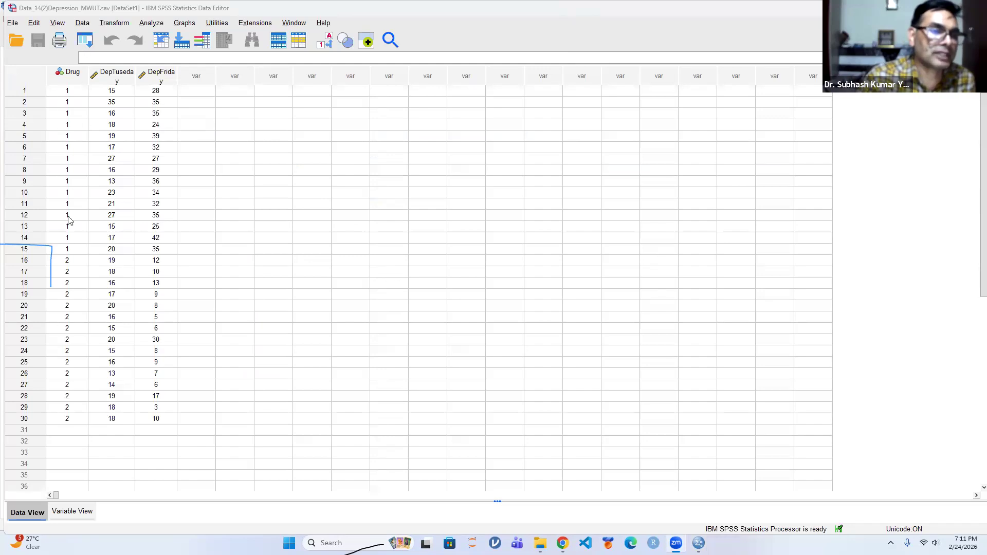
Switch the data display between codes and value labels, leaving the labels shown for the Drug variable
click(324, 42)
click(324, 42)
click(325, 41)
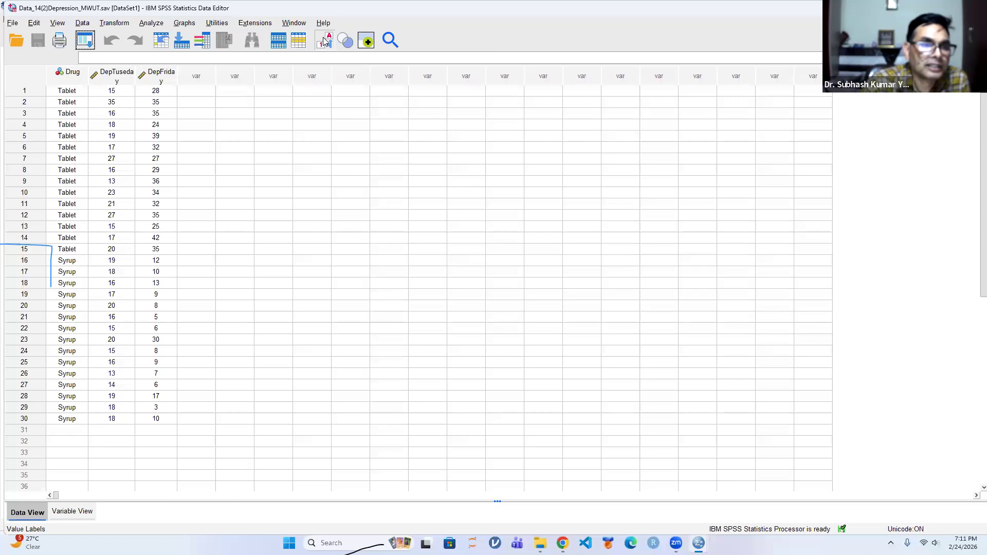
click(324, 41)
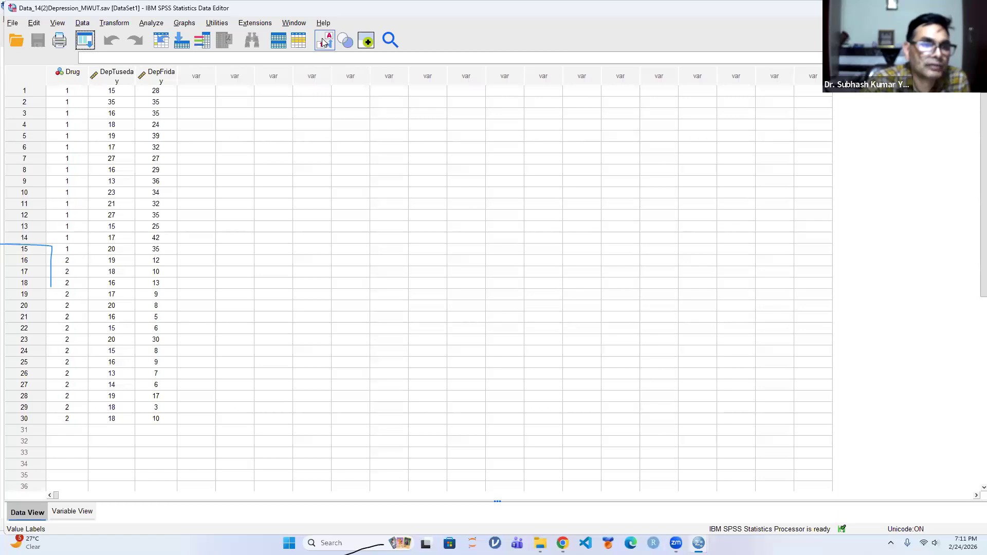
click(324, 41)
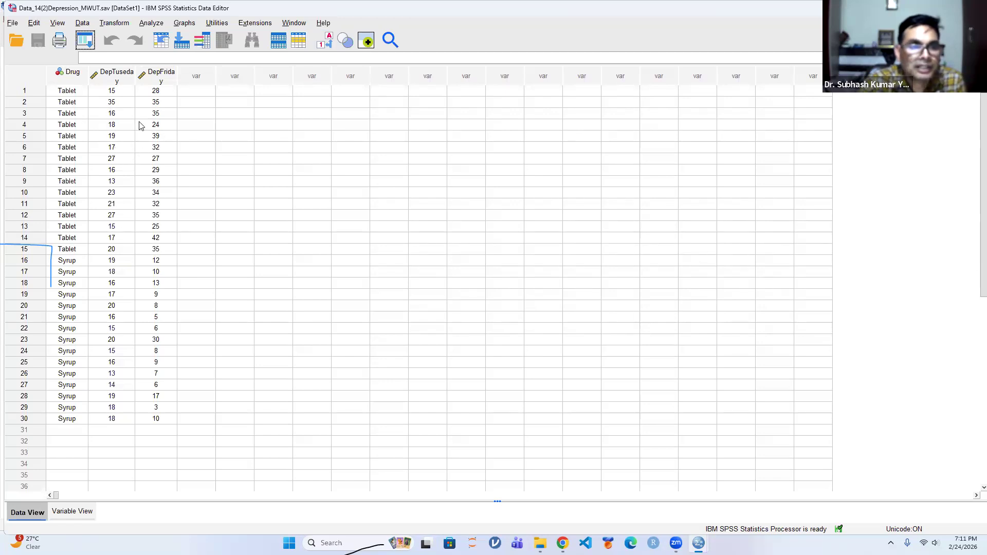
Start a legacy nonparametric Binomial test and add Tuseday [DepTuseday] as the test variable
click(151, 25)
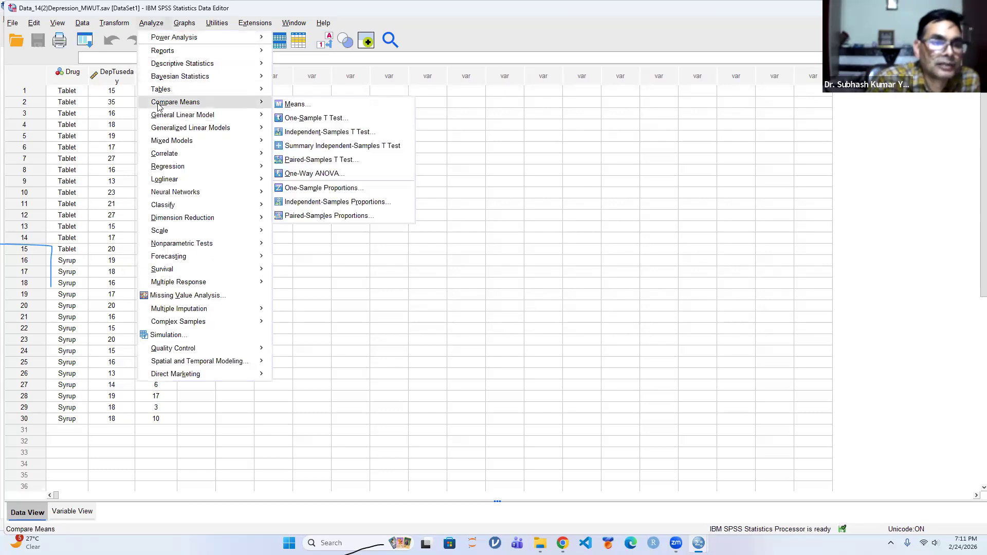
mouse_move(182, 244)
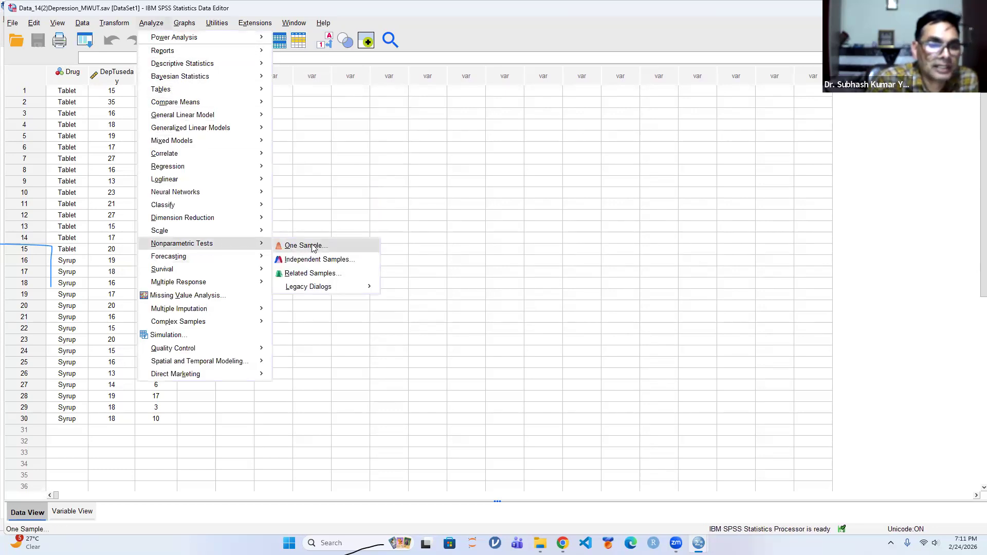
mouse_move(316, 291)
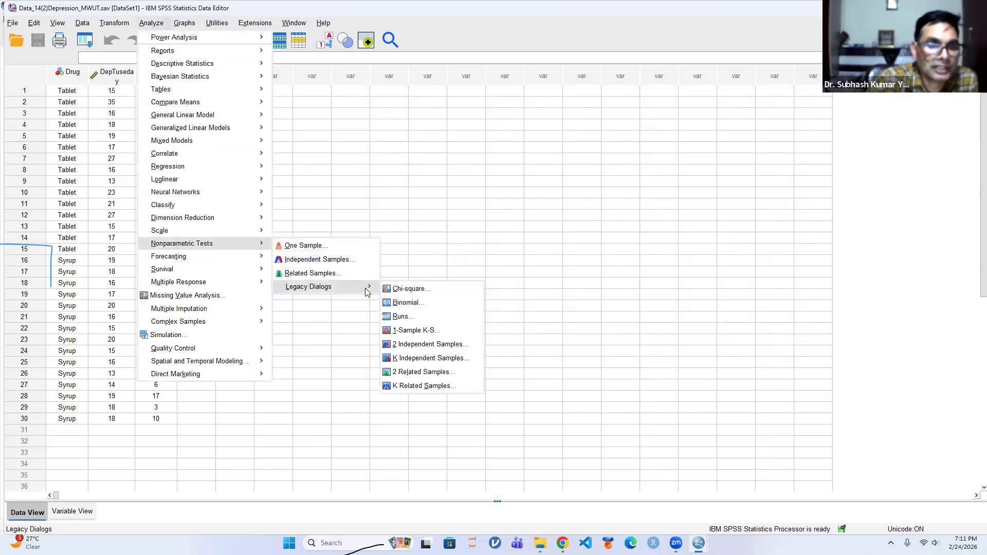
click(426, 304)
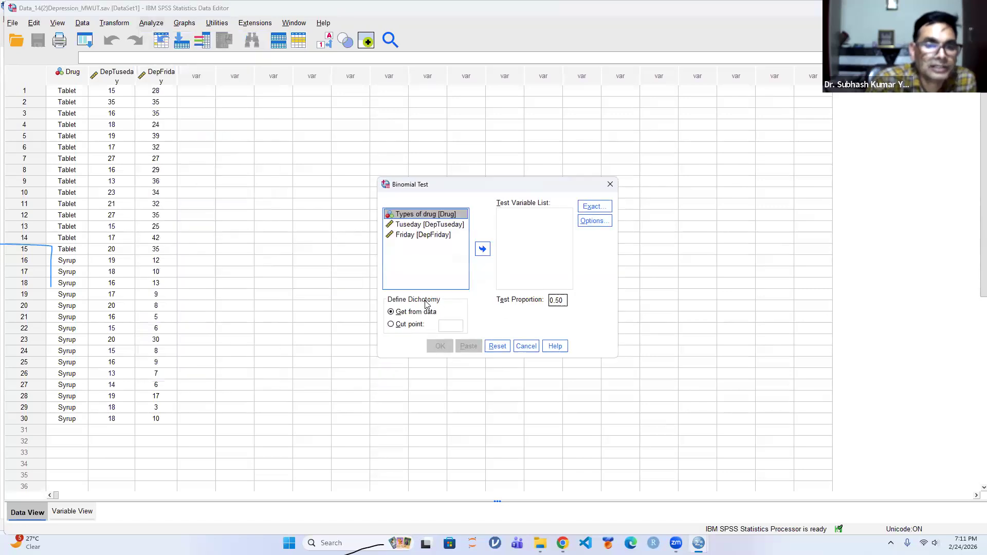
click(411, 225)
click(482, 249)
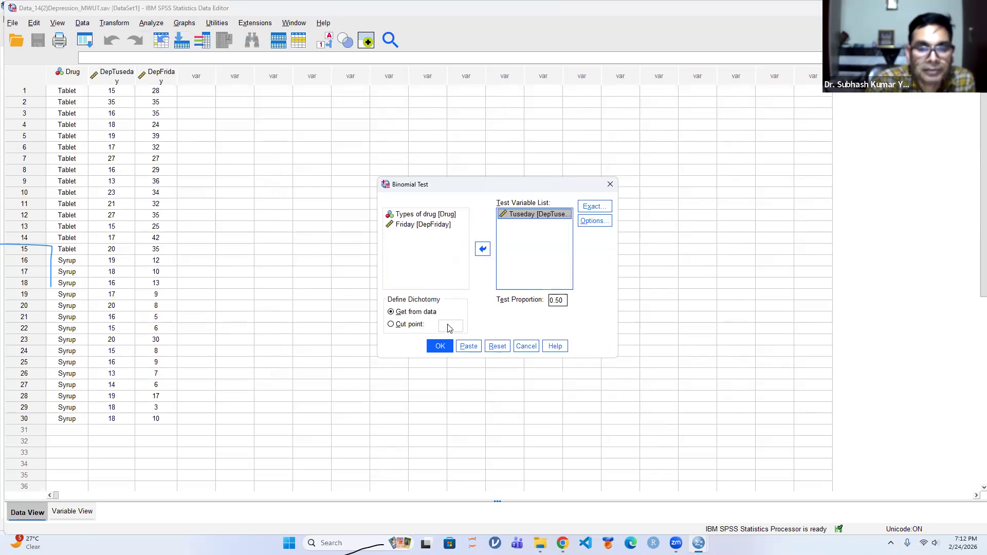
Define the dichotomy with a cut point of 20 and run the Binomial test
click(391, 324)
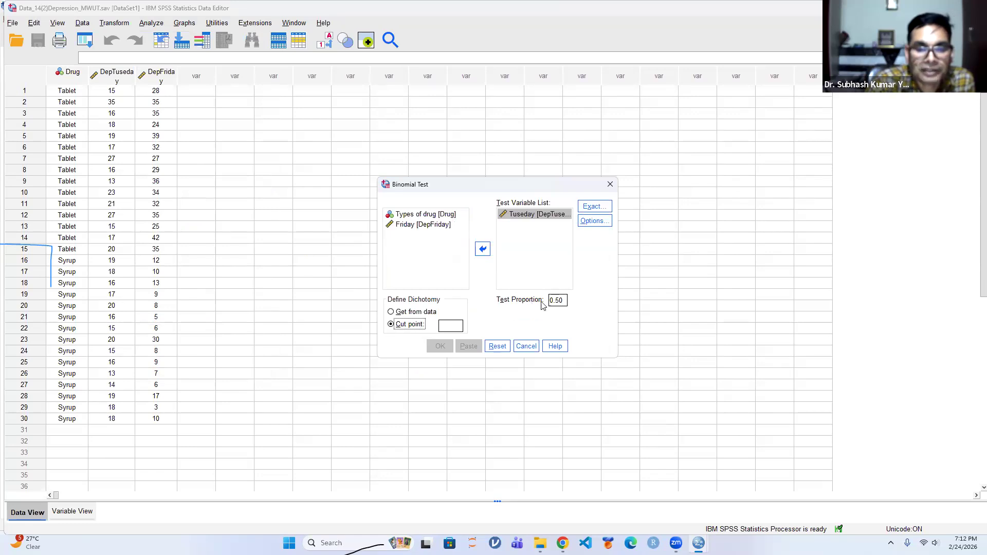
click(446, 325)
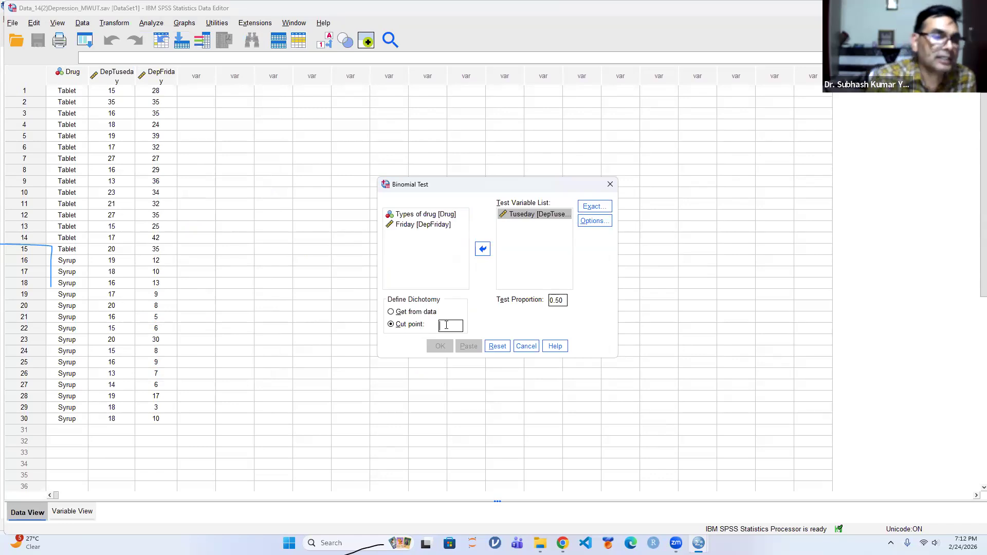
text(20)
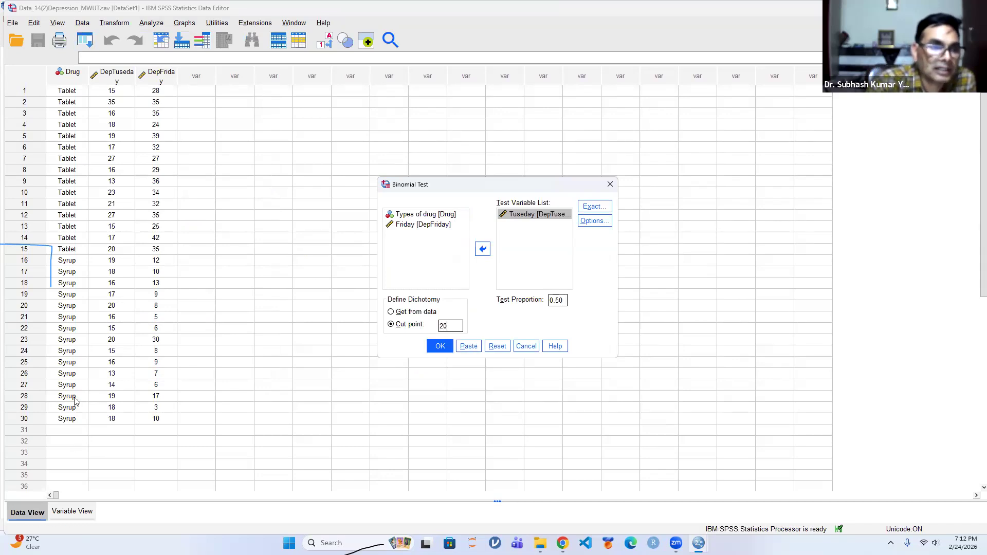
click(776, 305)
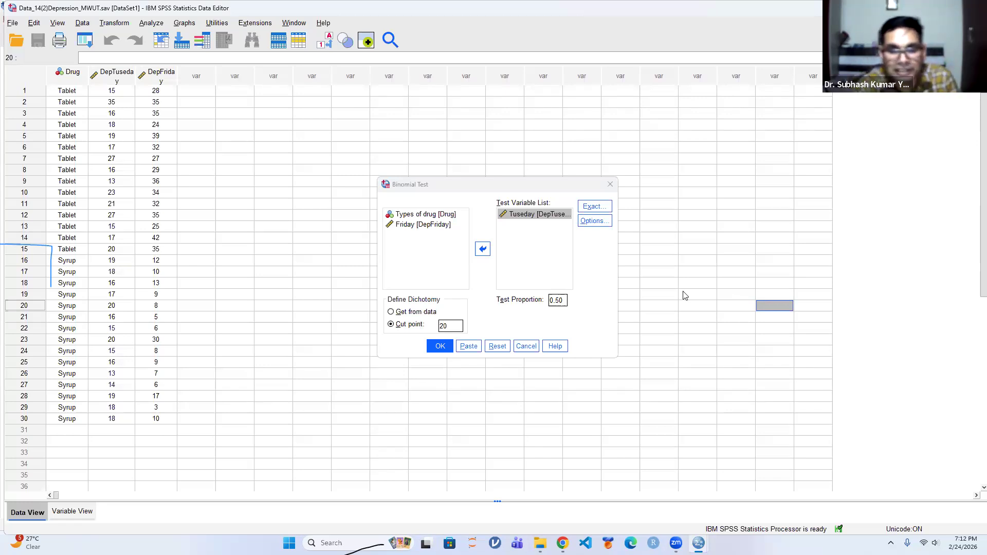
click(438, 346)
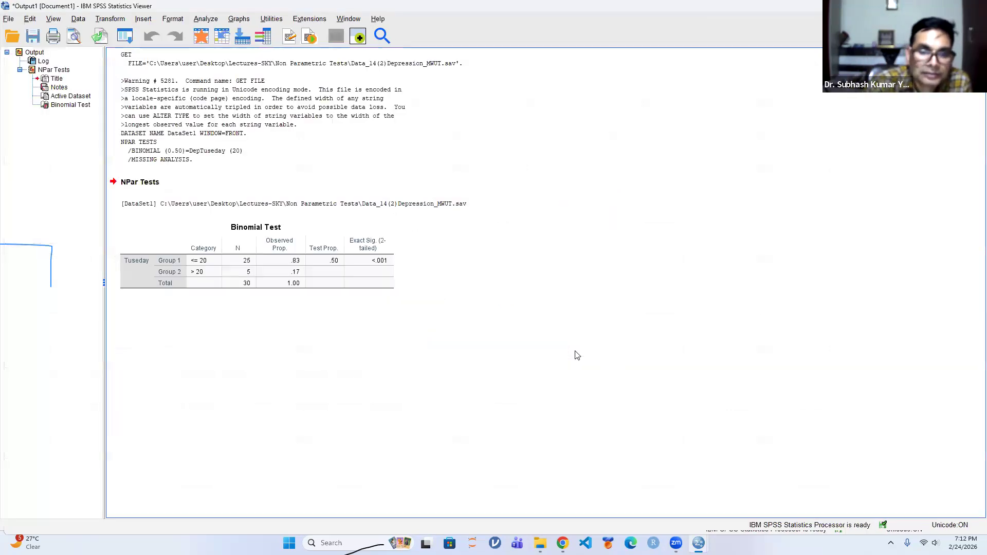
Examine the group categories, counts, proportions and exact significance in the Binomial Test table
click(200, 255)
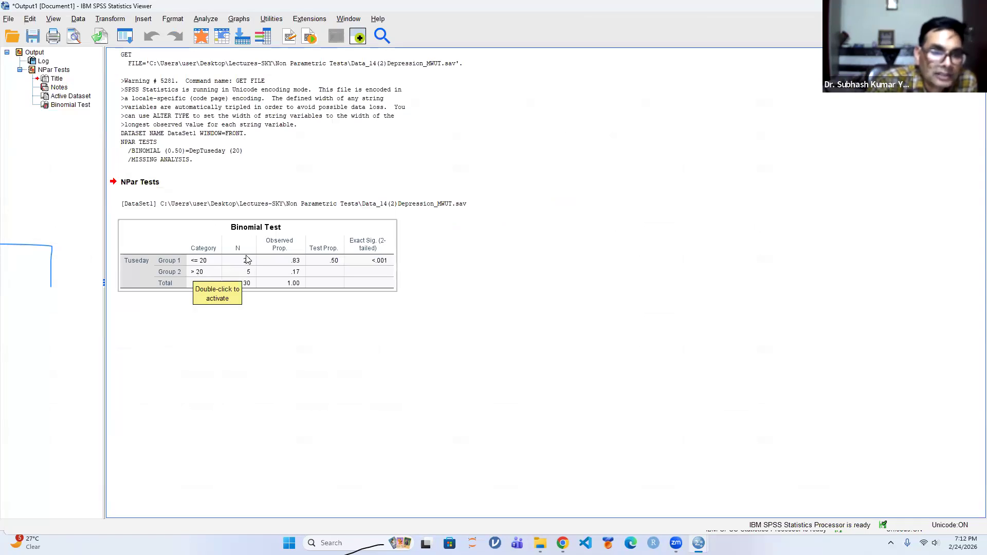
click(409, 330)
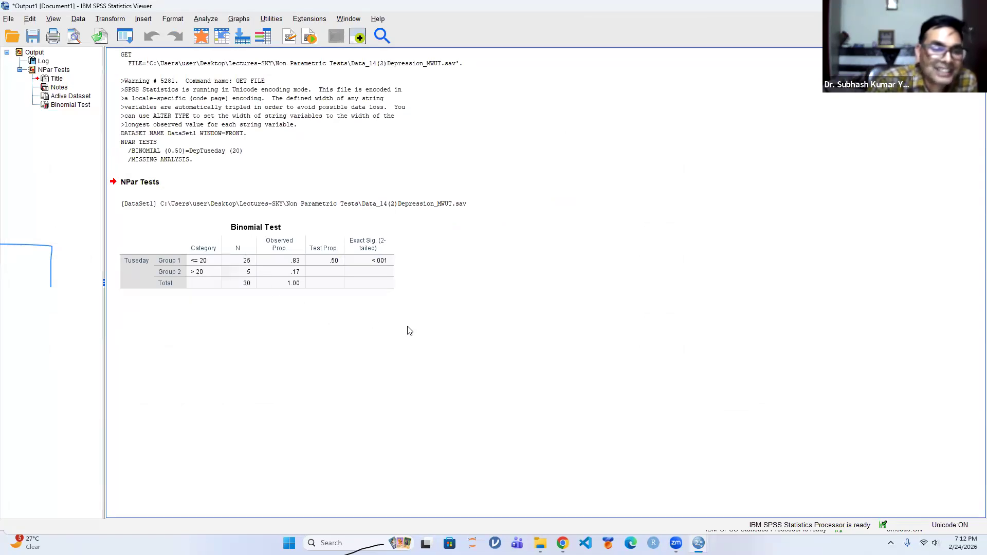
click(260, 261)
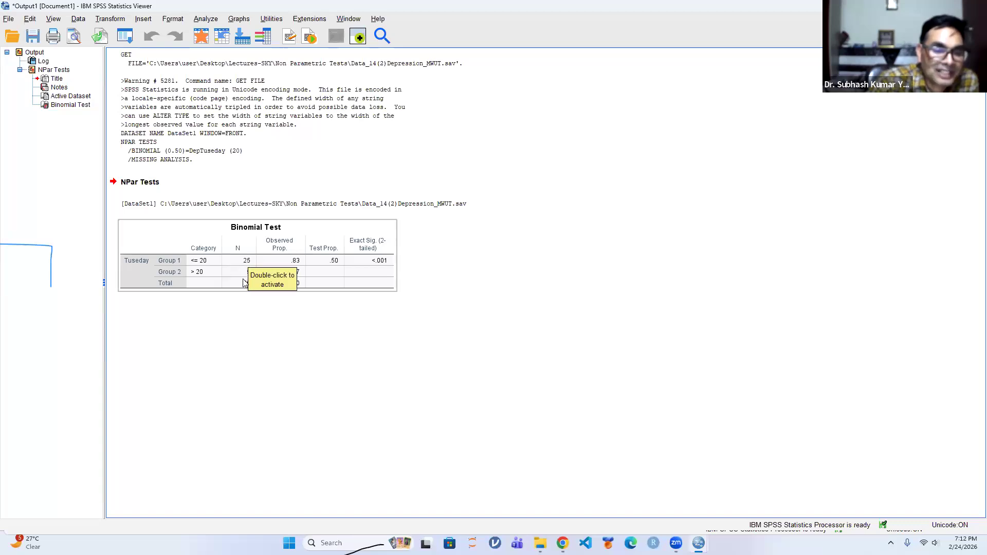
click(552, 325)
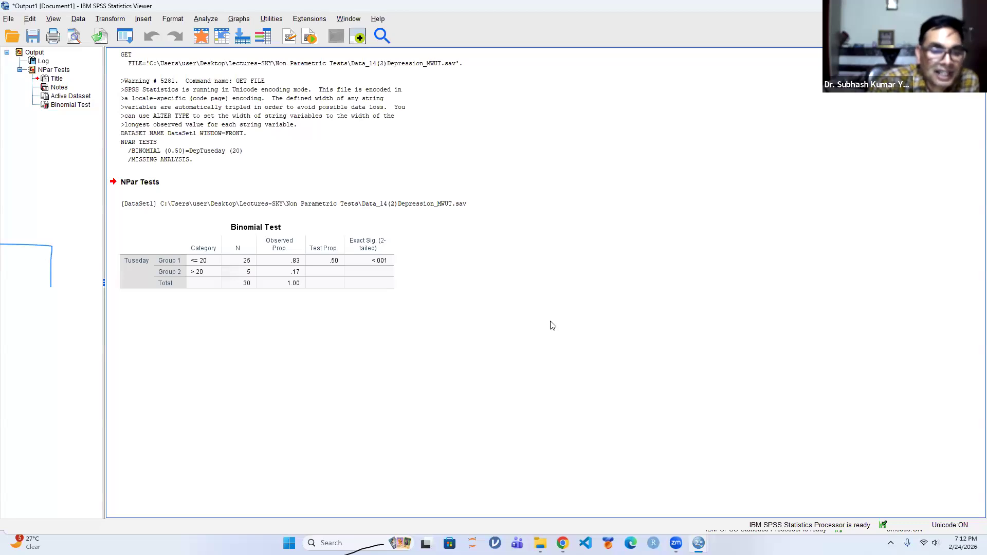
click(383, 262)
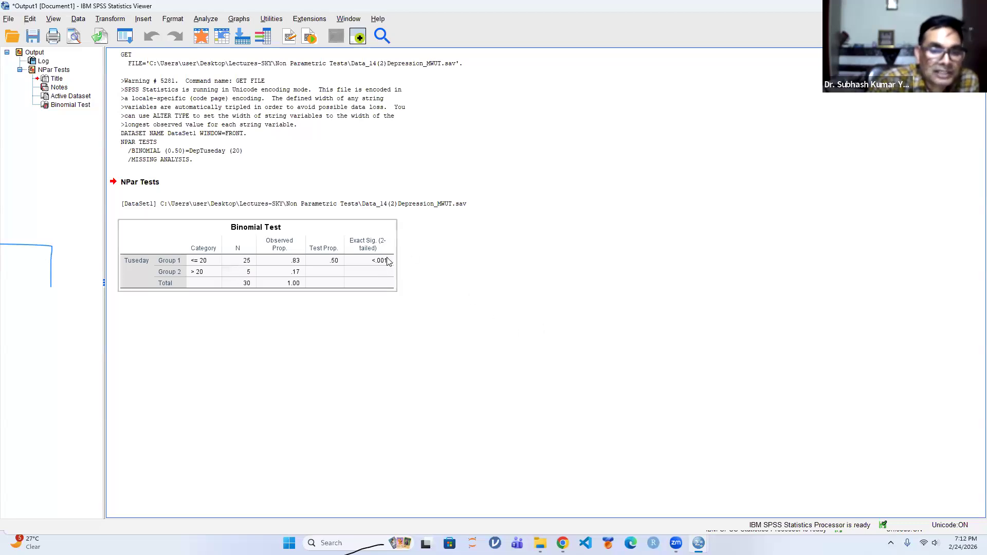
click(489, 300)
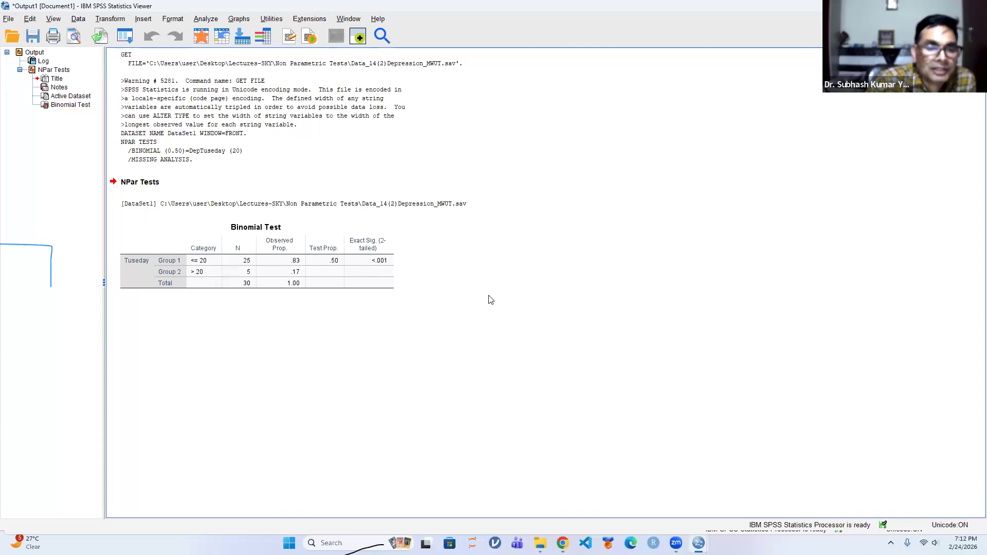
click(381, 263)
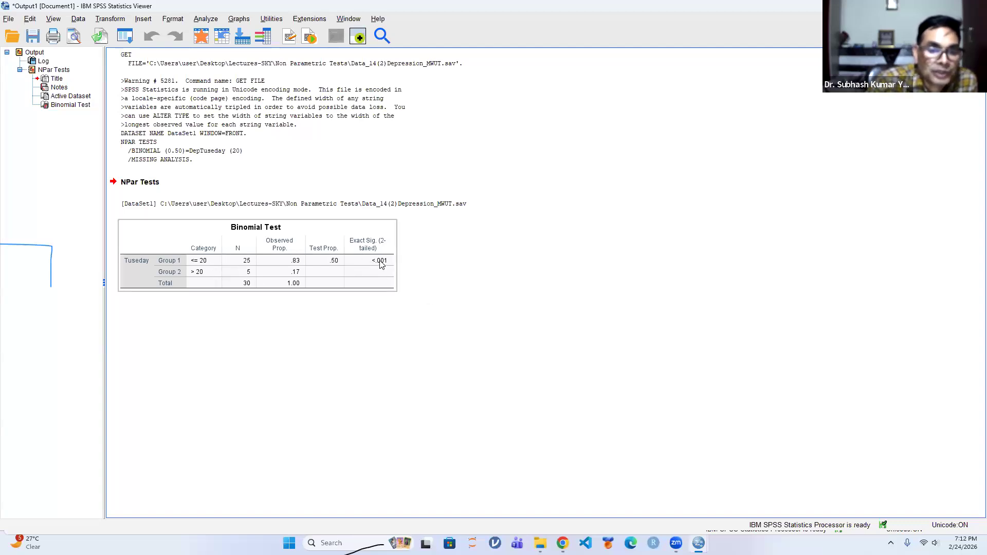
Close the output viewer without saving its contents
click(406, 281)
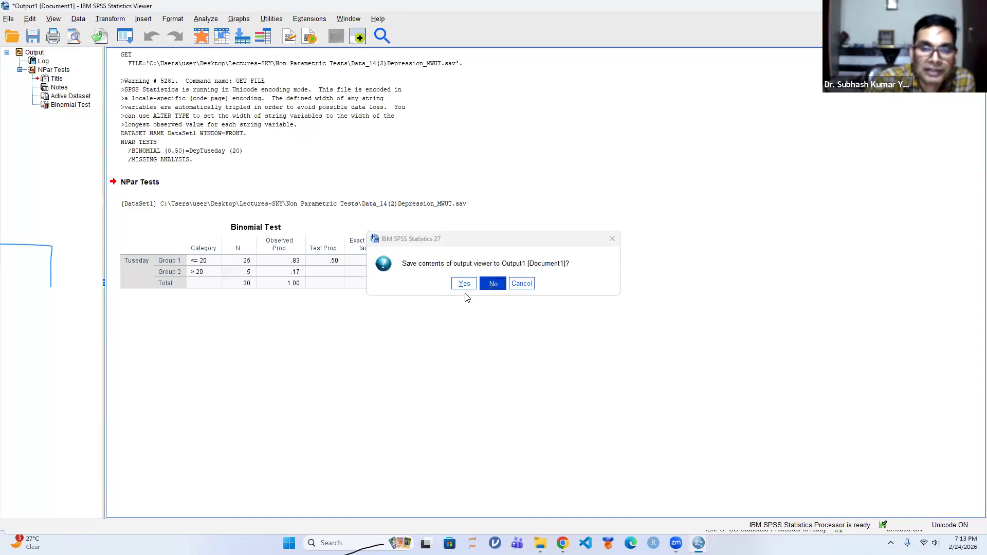
click(489, 284)
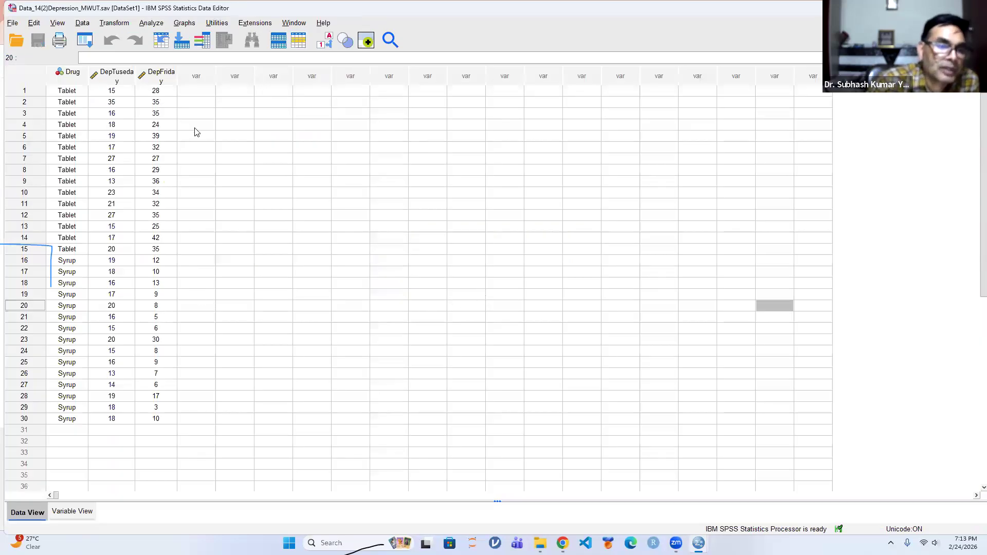
Start a legacy nonparametric Runs test and add Tuseday [DepTuseday] as the test variable
click(152, 23)
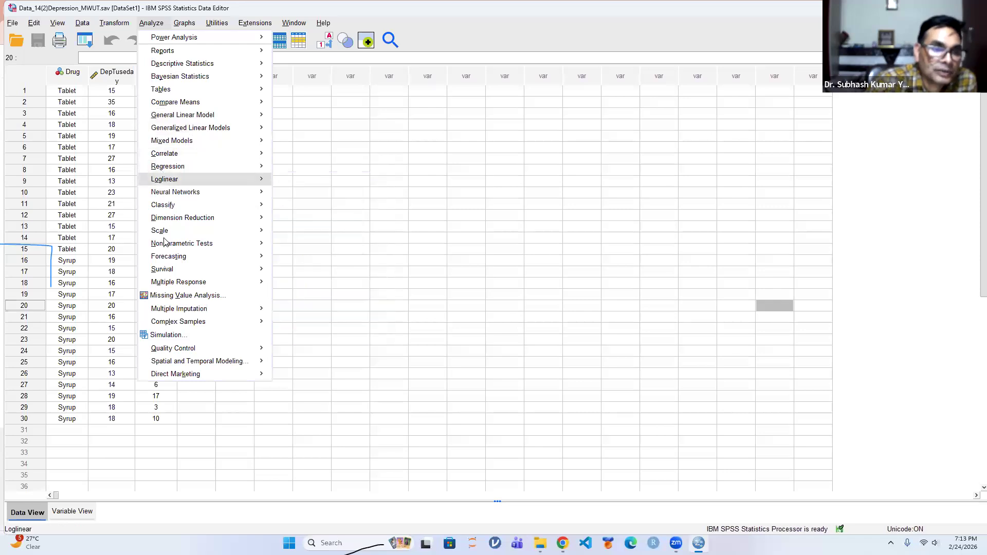
mouse_move(174, 243)
mouse_move(296, 292)
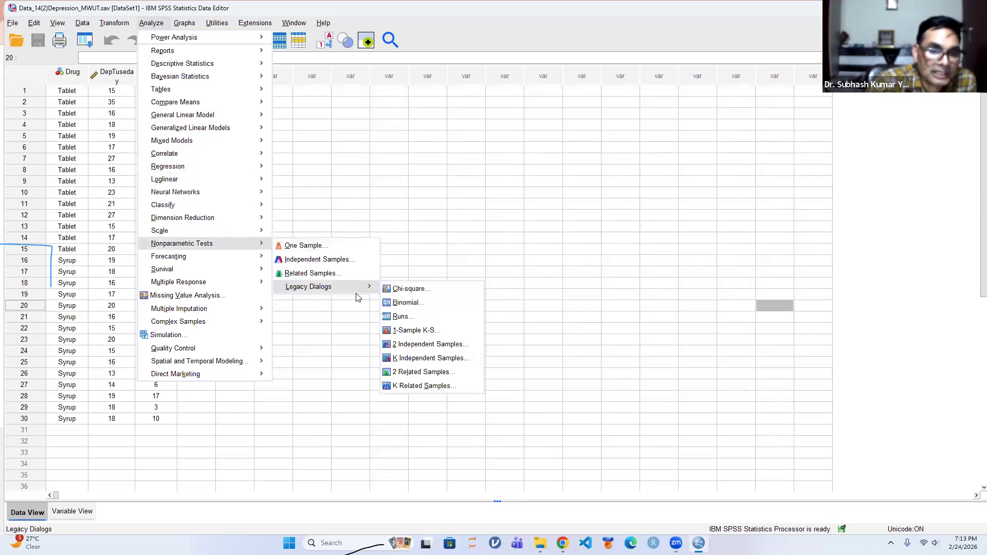
click(411, 318)
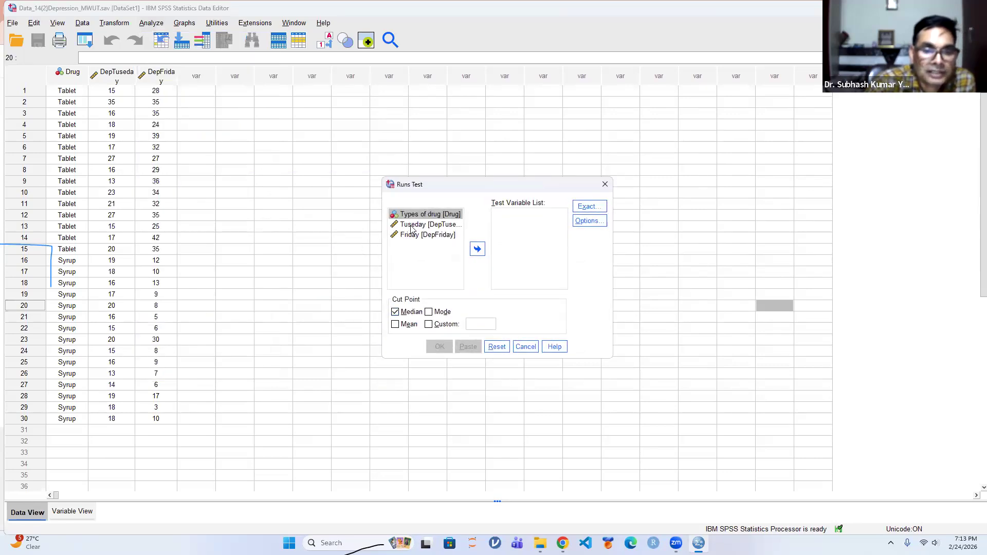
click(411, 224)
click(477, 249)
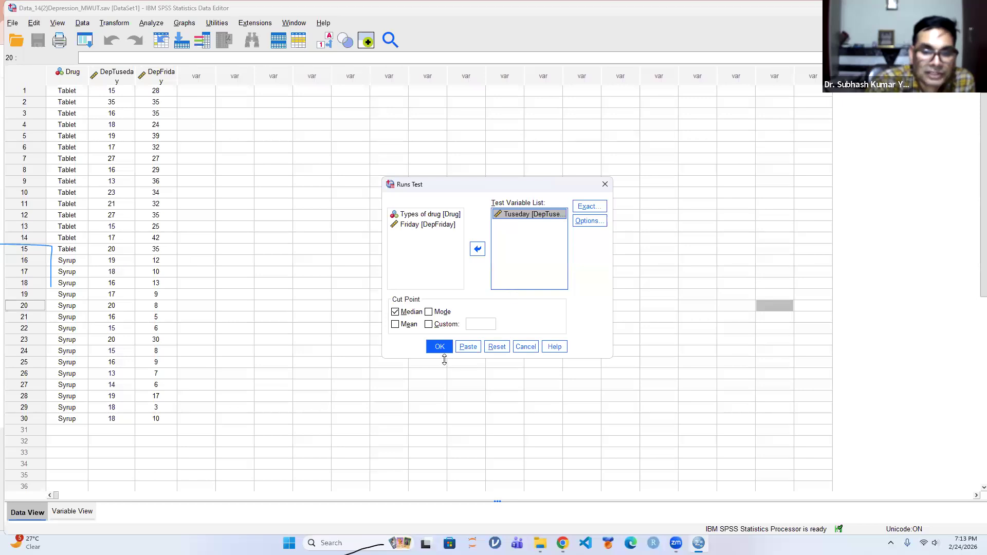
Include descriptive statistics and run the Runs test with the median as cut point
click(584, 221)
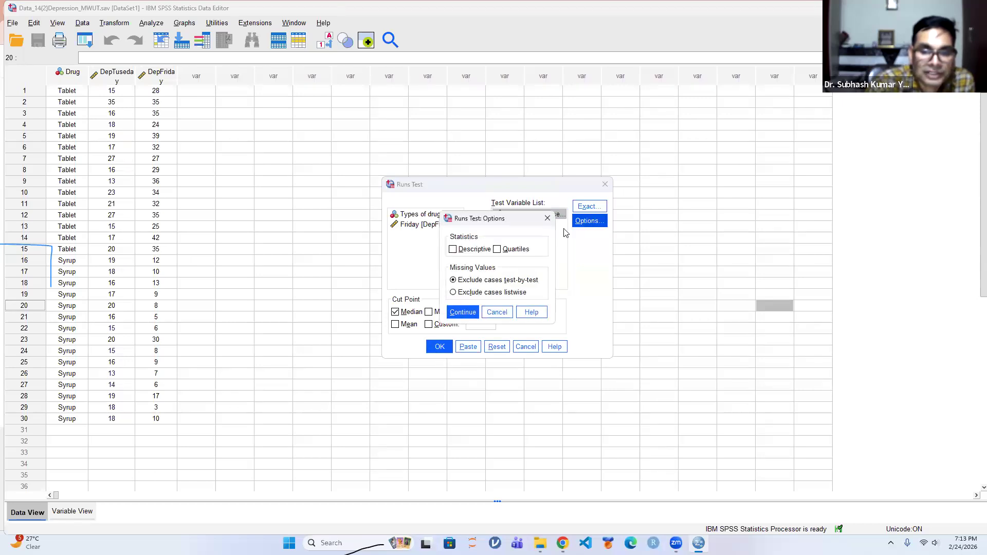
click(452, 249)
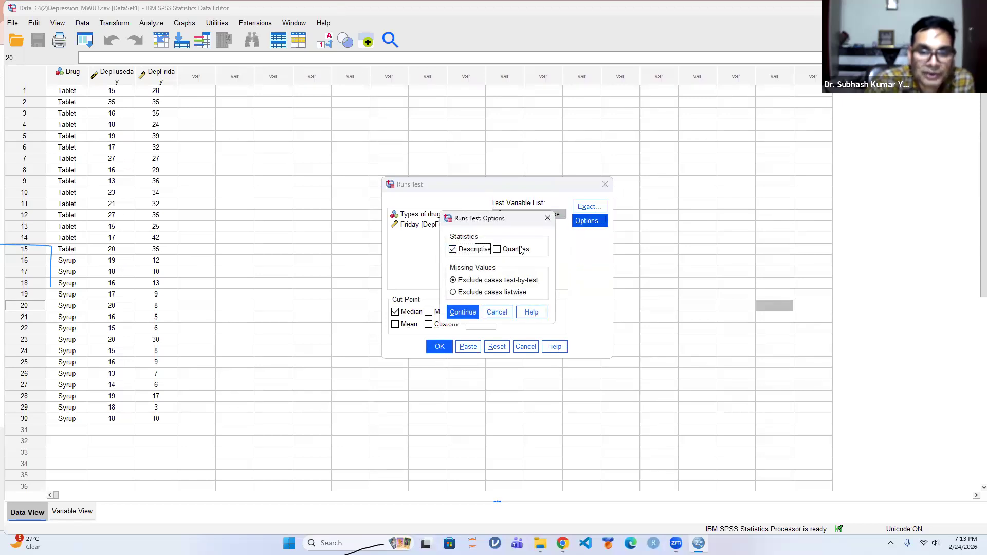
click(463, 311)
click(439, 347)
Review the Descriptive Statistics and Runs Test tables, and close the output viewer without saving its contents
click(180, 128)
click(165, 232)
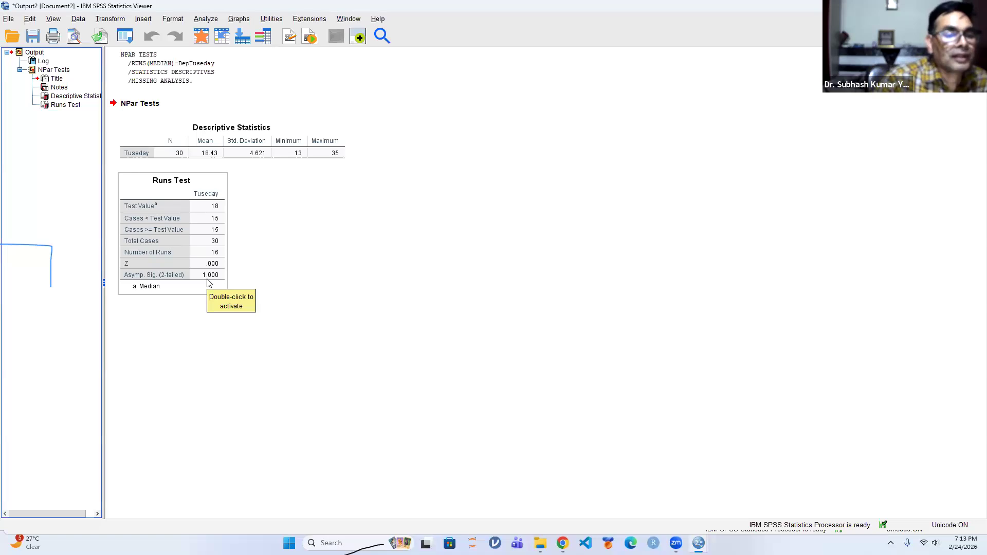
click(268, 274)
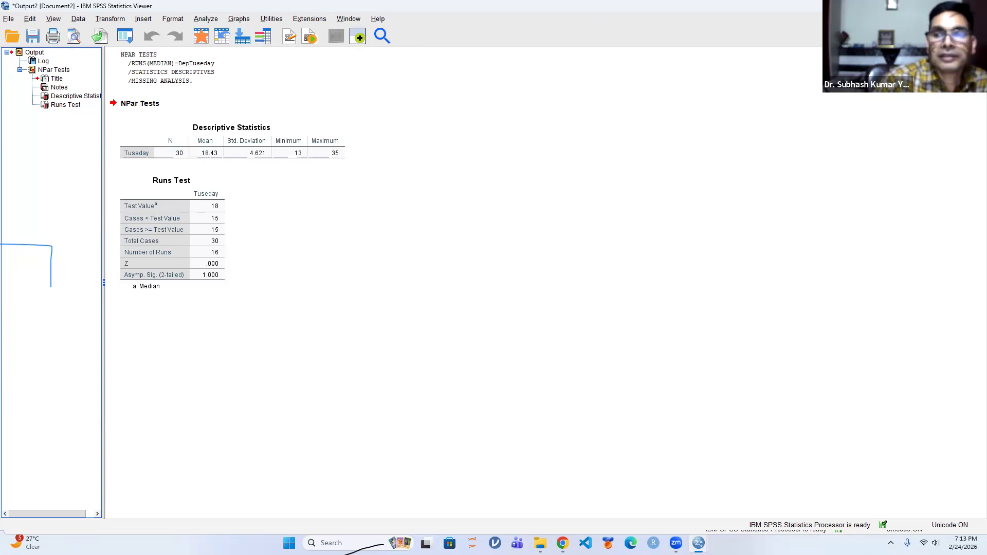
click(974, 6)
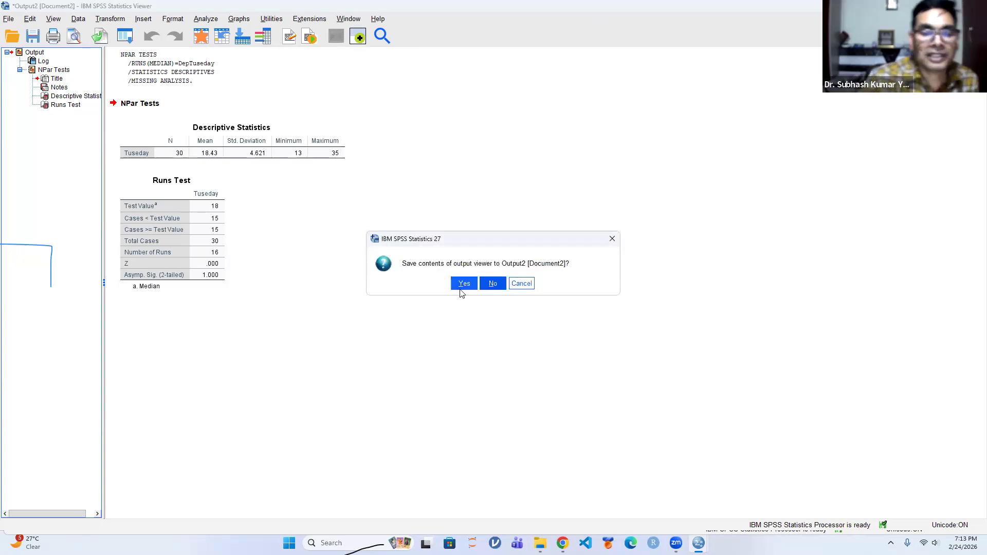
click(491, 285)
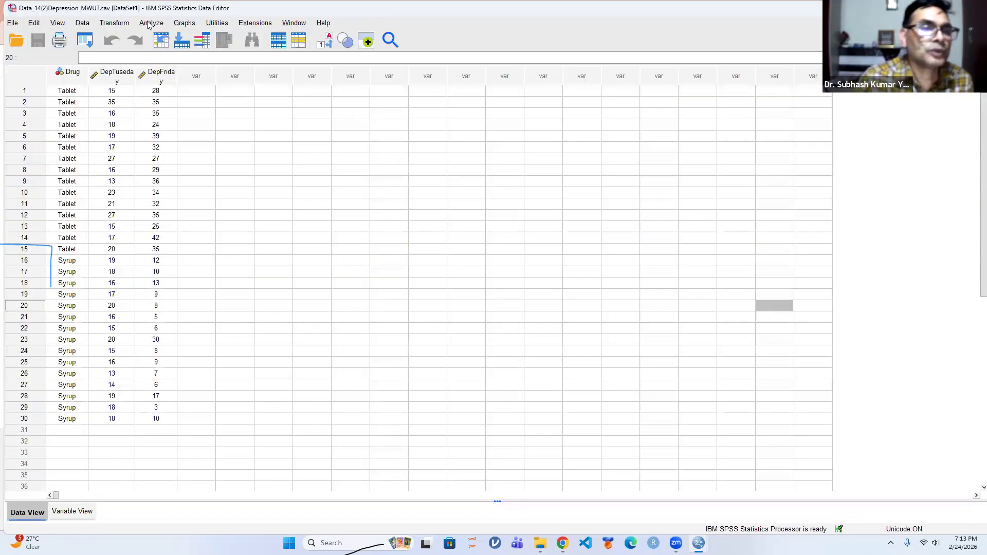
Start a legacy one-sample Kolmogorov-Smirnov test with Tuseday [DepTuseday] and Friday [DepFriday] as test variables
click(148, 24)
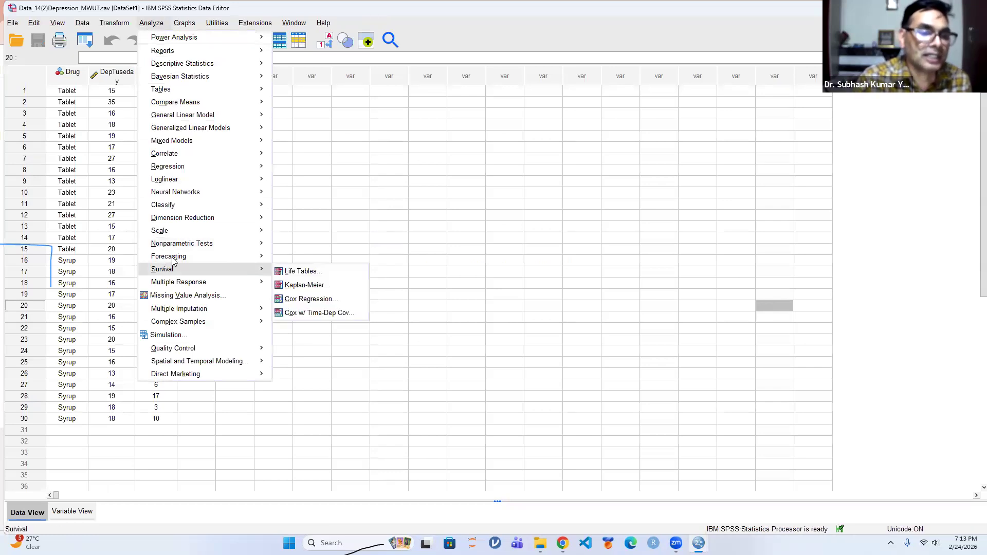
mouse_move(189, 245)
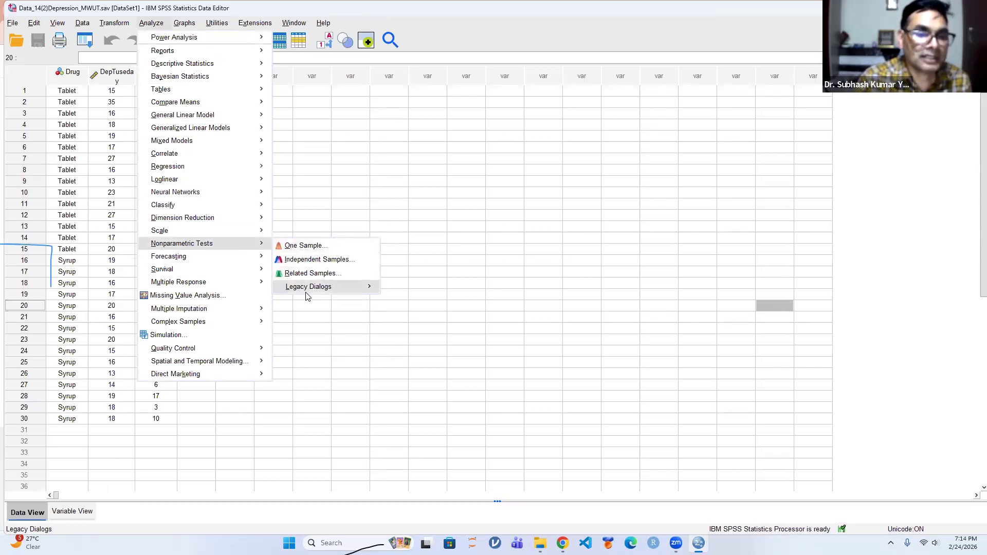
mouse_move(306, 295)
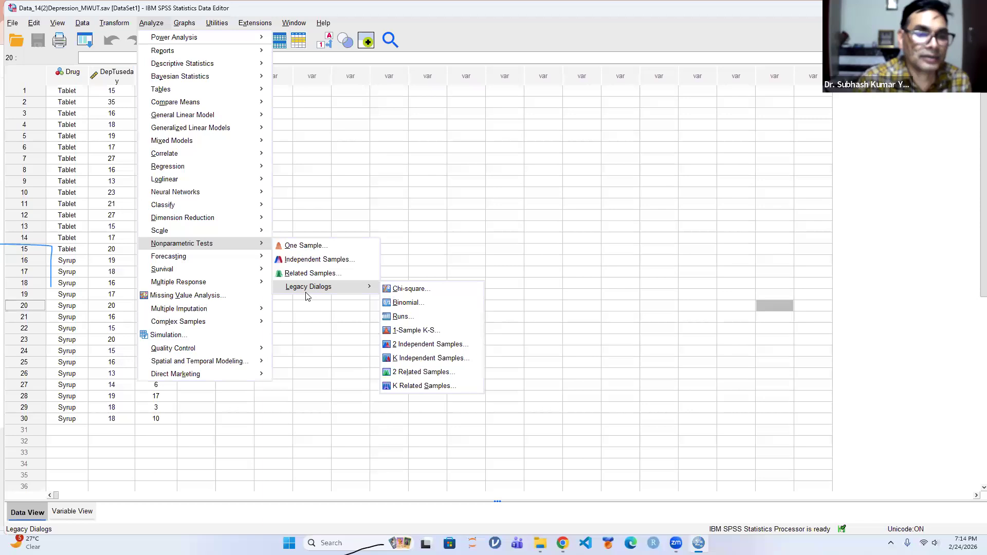
click(416, 335)
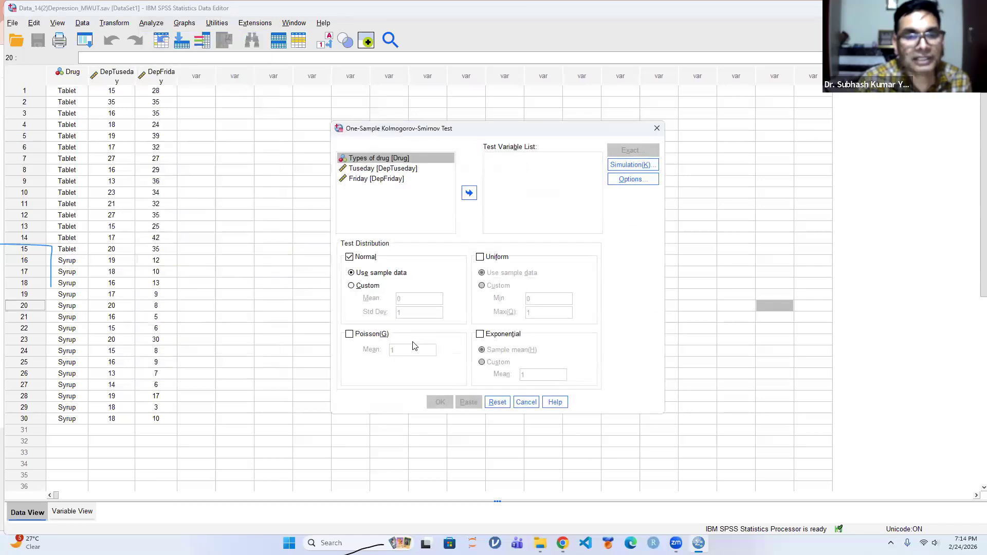
click(375, 169)
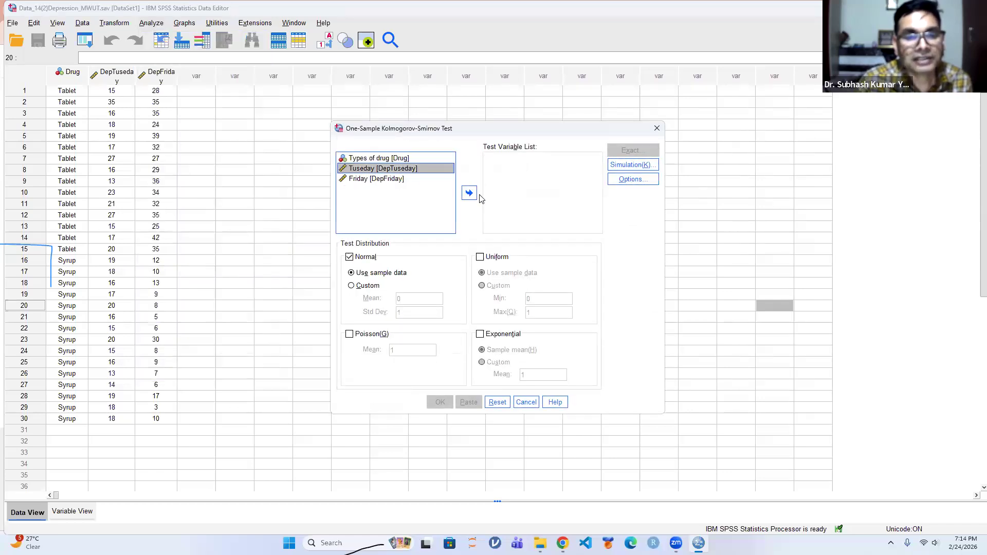
click(468, 193)
click(380, 169)
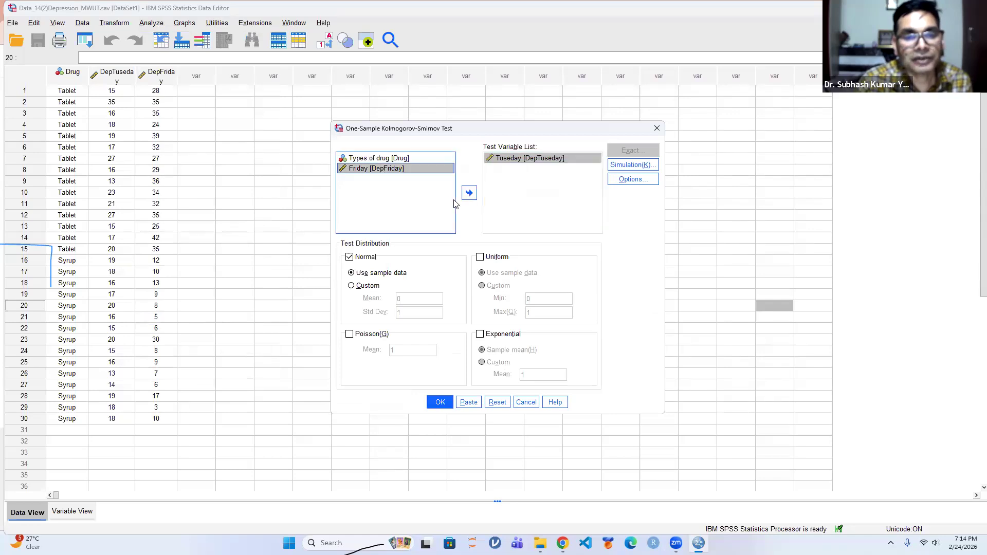
click(469, 194)
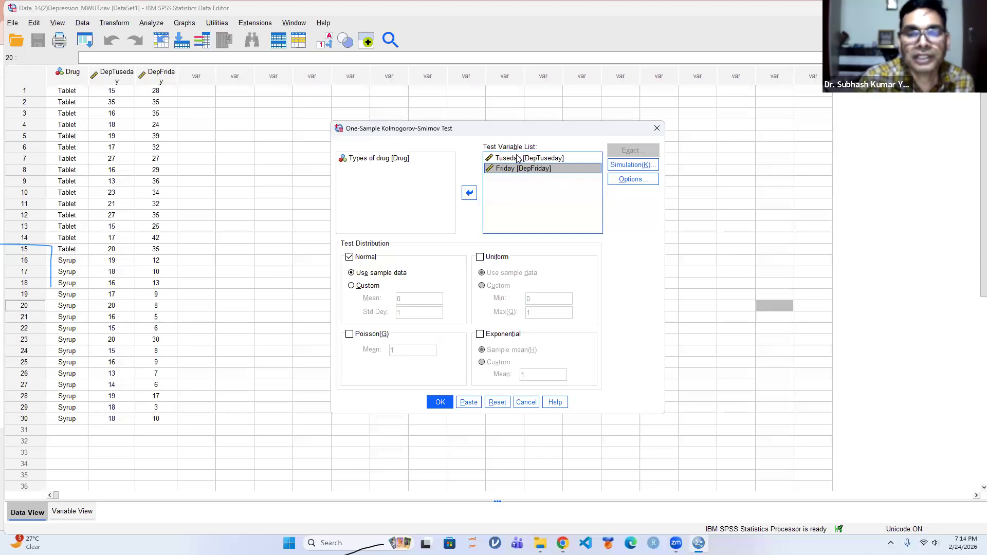
Request descriptive statistics for the one-sample Kolmogorov-Smirnov test
click(618, 184)
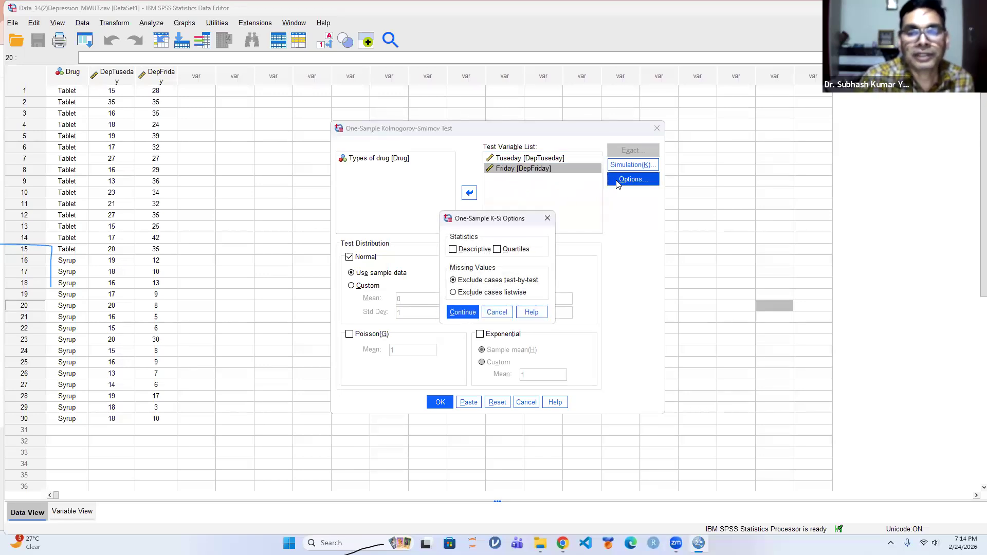
click(453, 250)
click(459, 312)
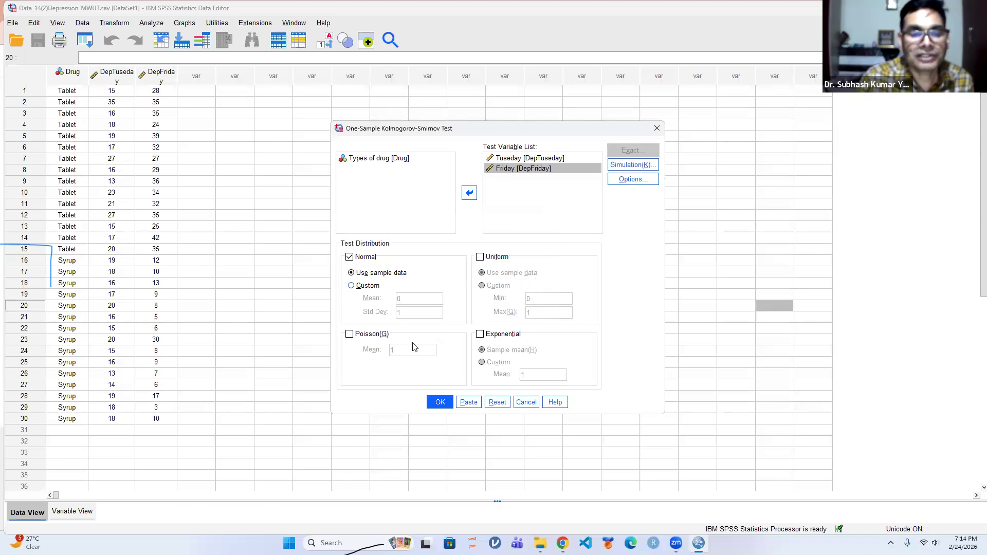
Add the Uniform, Poisson and Exponential test distributions alongside Normal and run the Kolmogorov-Smirnov test
click(480, 257)
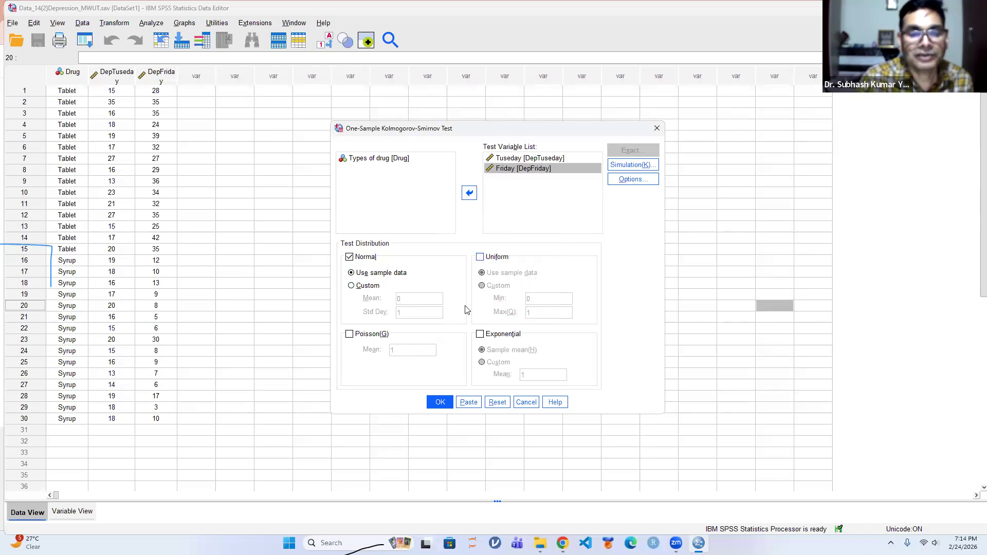
click(350, 334)
click(480, 334)
click(441, 404)
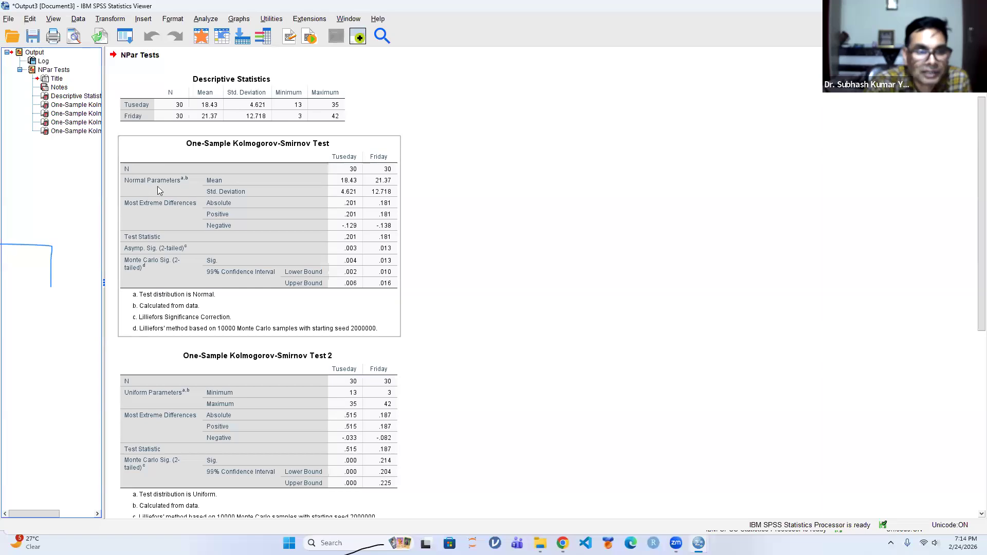
Examine the parameters, test statistics and significance values in the Kolmogorov-Smirnov tables for the Normal, Uniform, Poisson and Exponential distributions
click(129, 397)
click(201, 256)
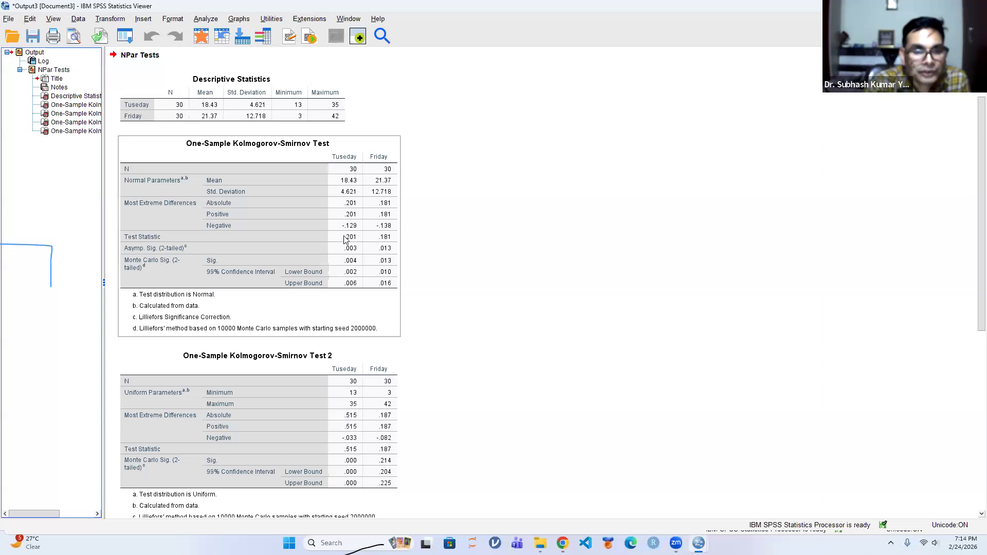
scroll(453, 281, down, 3)
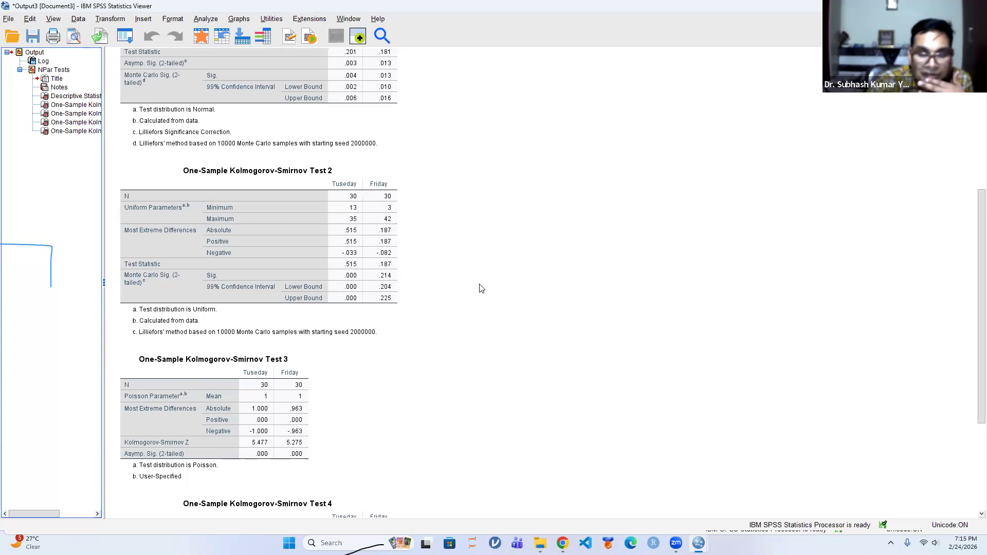
scroll(478, 287, down, 3)
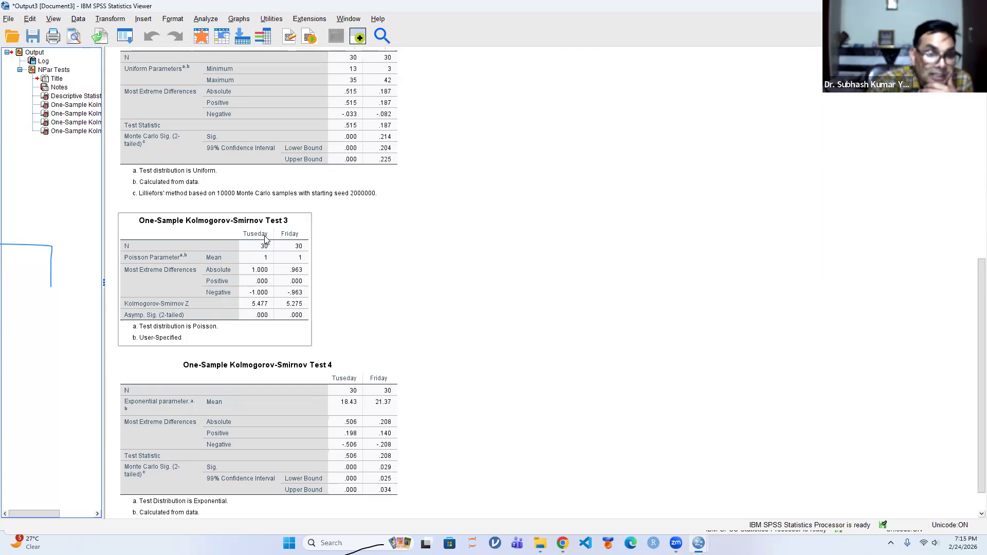
scroll(468, 298, down, 1)
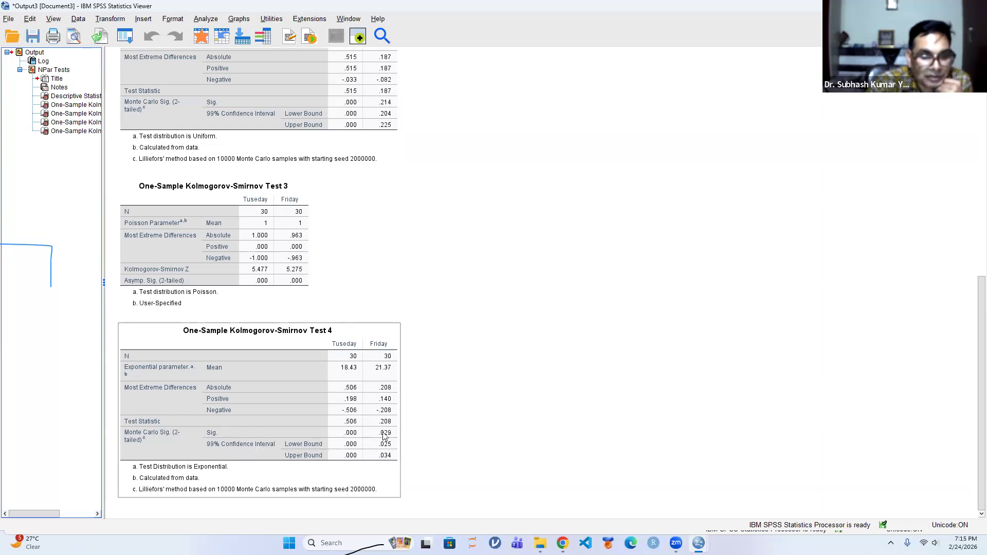
click(439, 434)
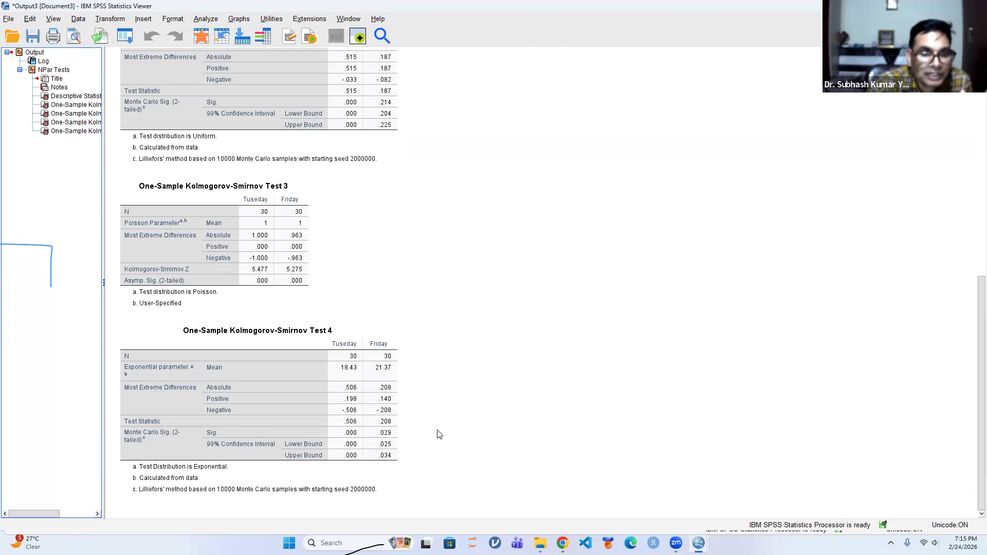
scroll(439, 417, up, 10)
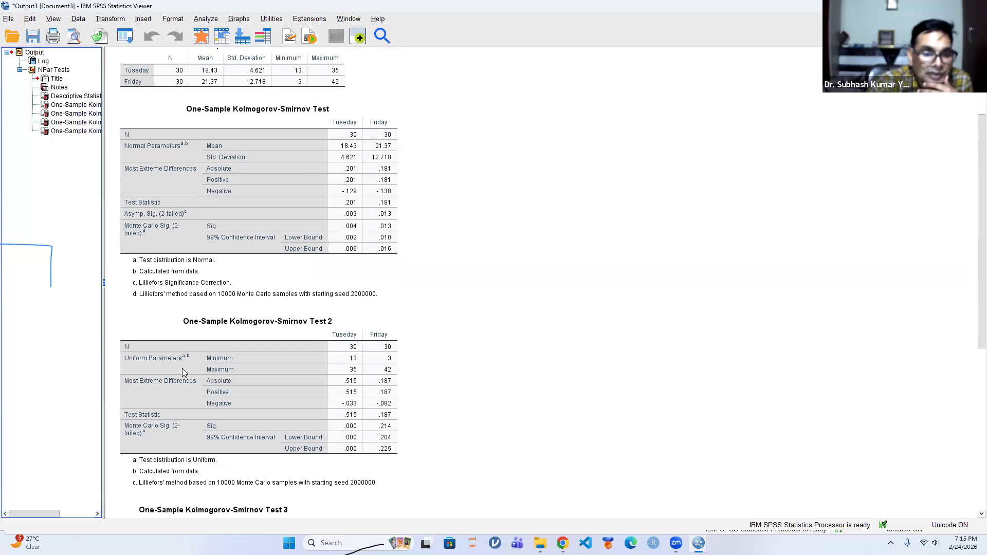
click(380, 404)
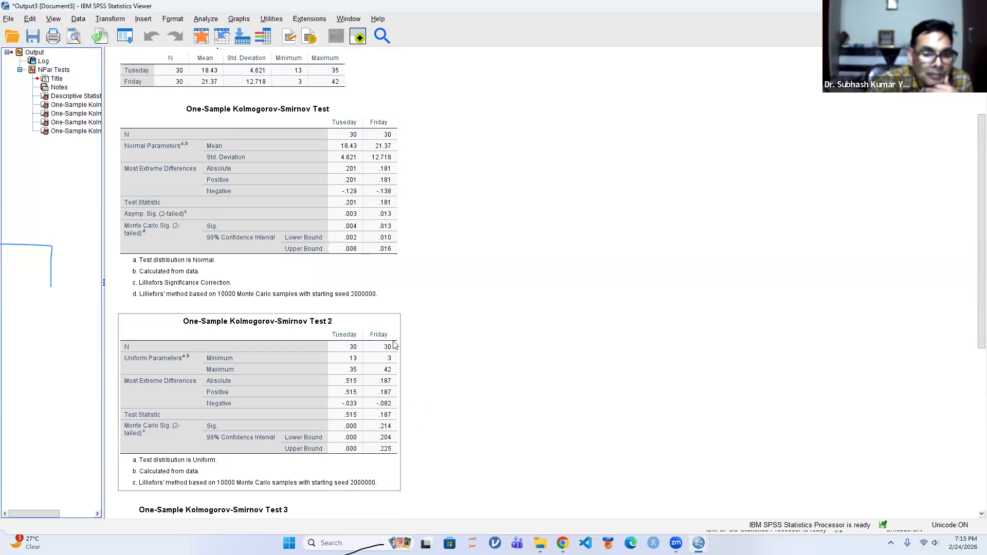
Close the Kolmogorov-Smirnov output without saving its contents
click(604, 353)
click(975, 6)
click(493, 284)
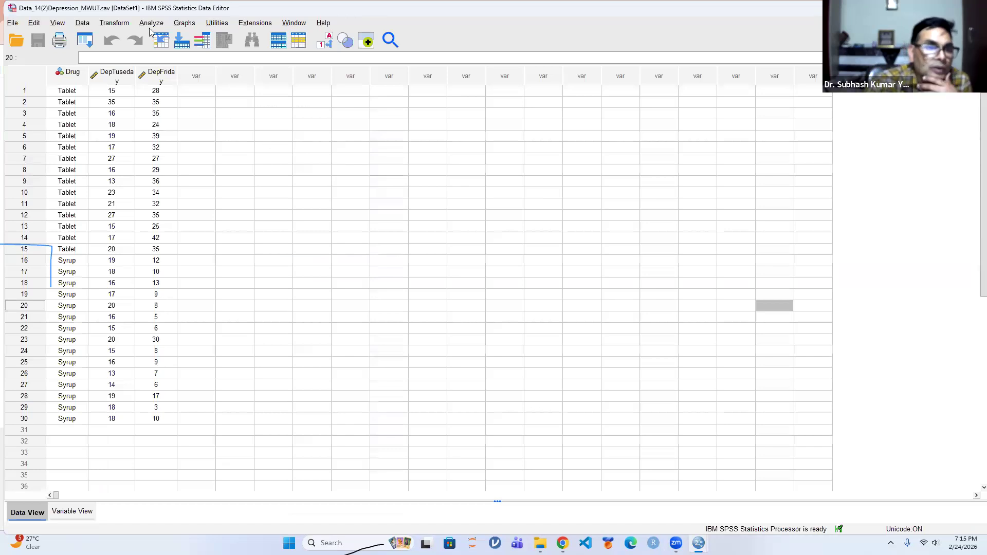
Start a legacy two-independent-samples test and add Tuseday [DepTuseday] as the test variable
click(152, 23)
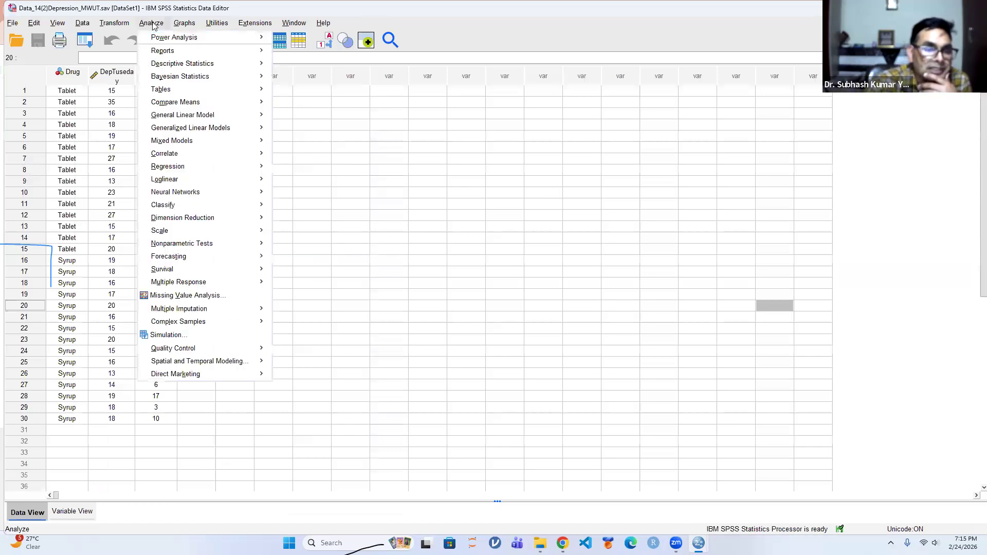
mouse_move(173, 249)
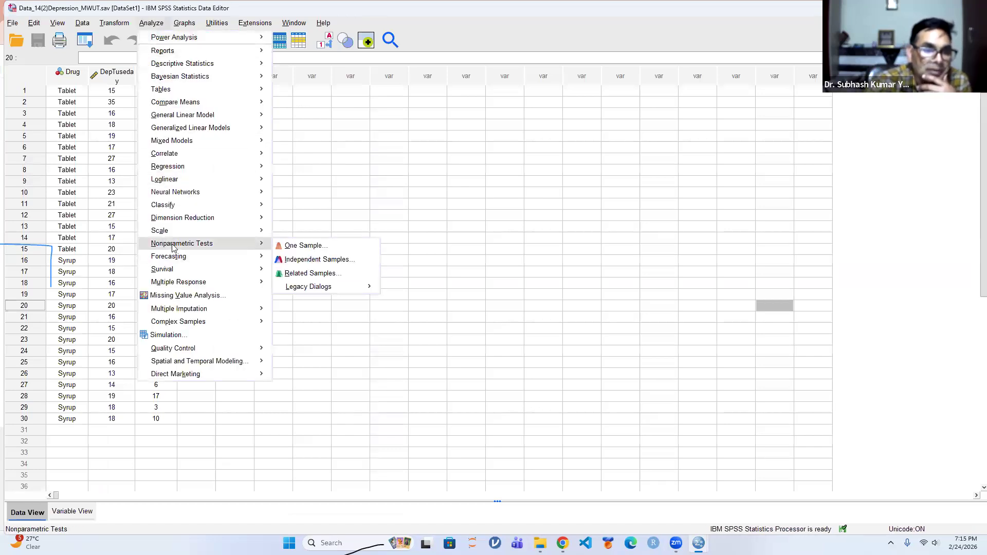
mouse_move(310, 288)
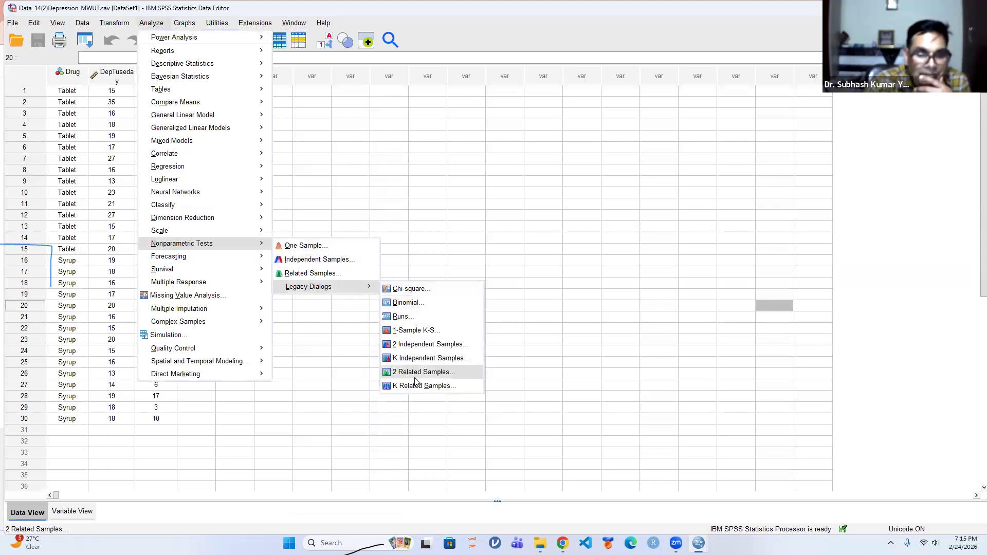
click(421, 344)
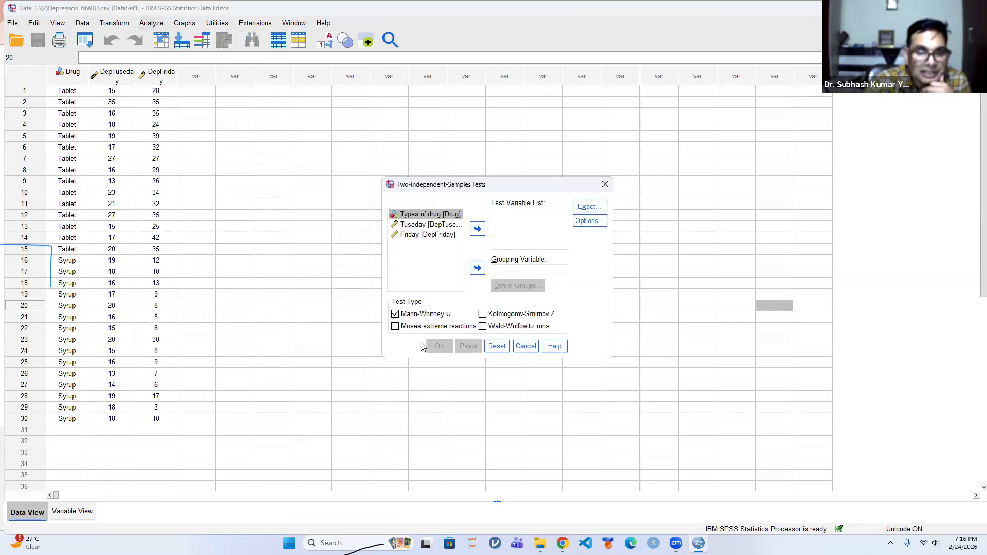
click(424, 227)
click(477, 230)
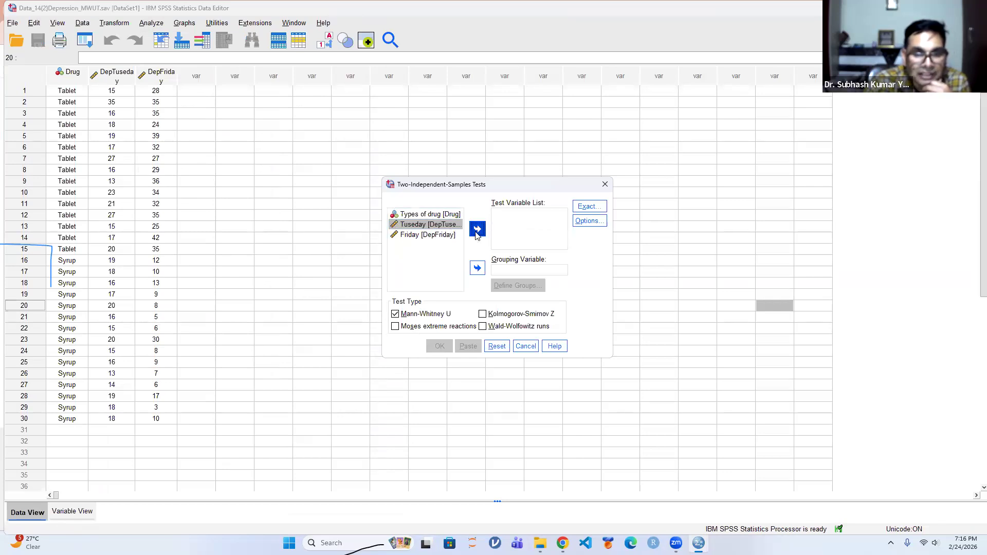
Use Types of drug [Drug] as the grouping variable and define its groups as 1 and 2
click(419, 216)
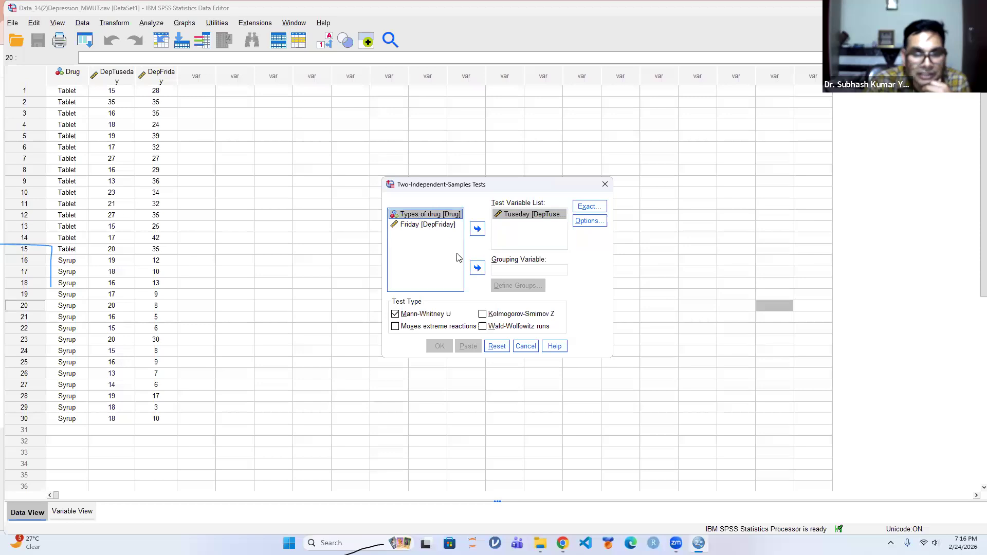
click(477, 269)
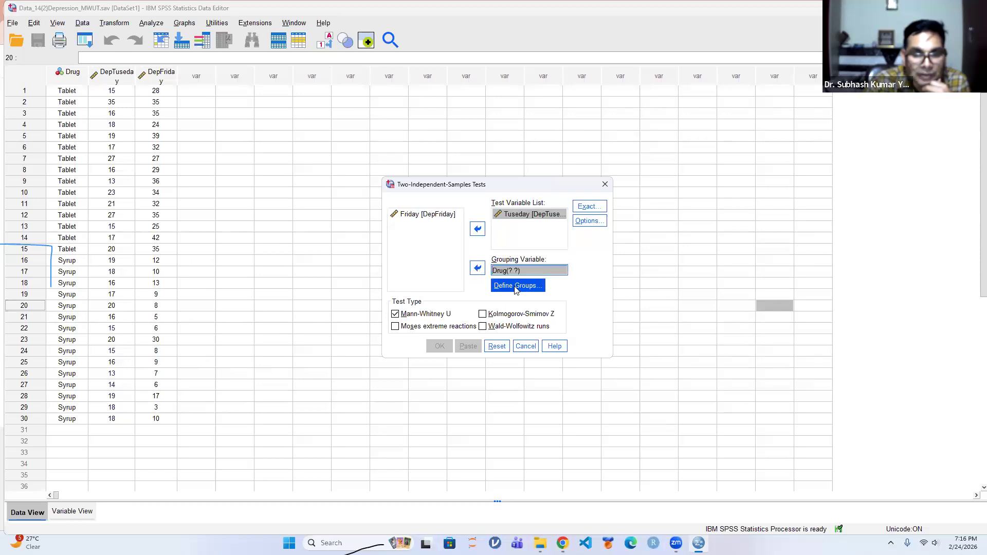
click(516, 285)
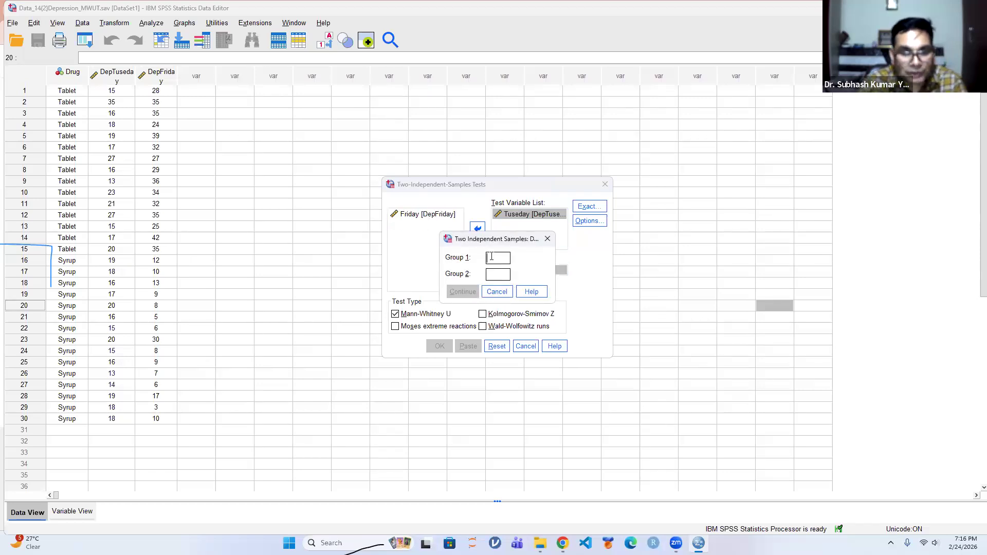
text(2)
click(462, 291)
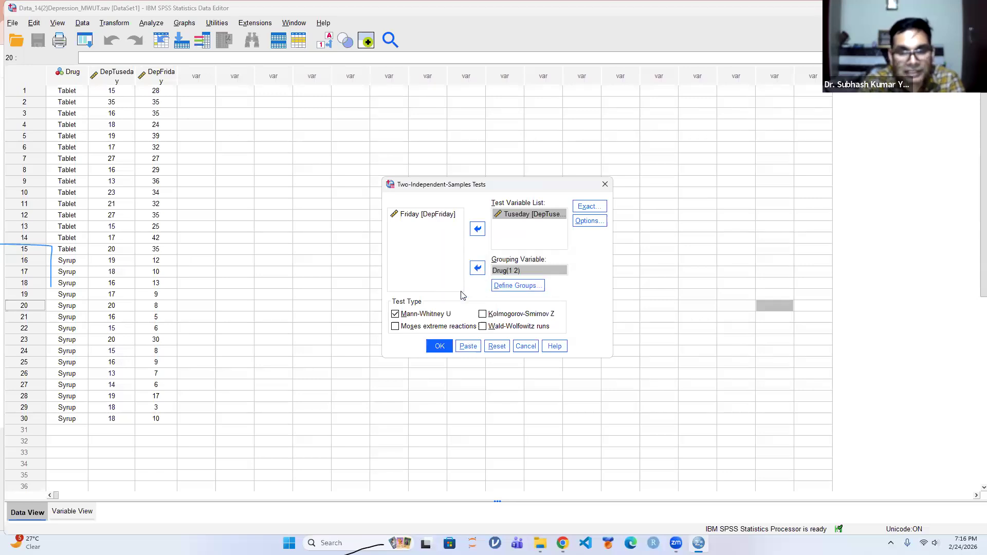
Request descriptive statistics for the two-independent-samples Mann-Whitney U test
click(589, 222)
click(452, 249)
click(463, 312)
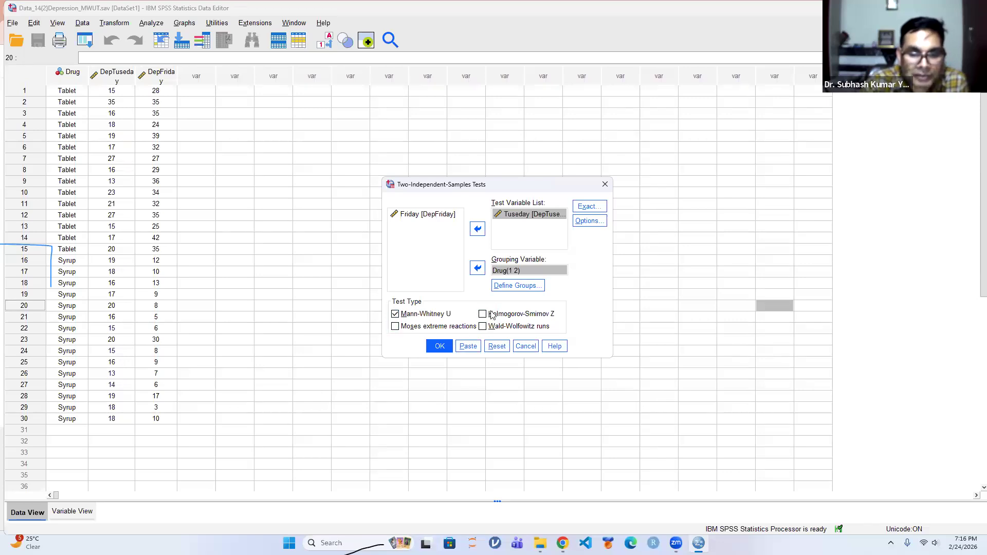
Run the Mann-Whitney U test of Tuseday by Types of drug and inspect the Test Statistics table
click(441, 347)
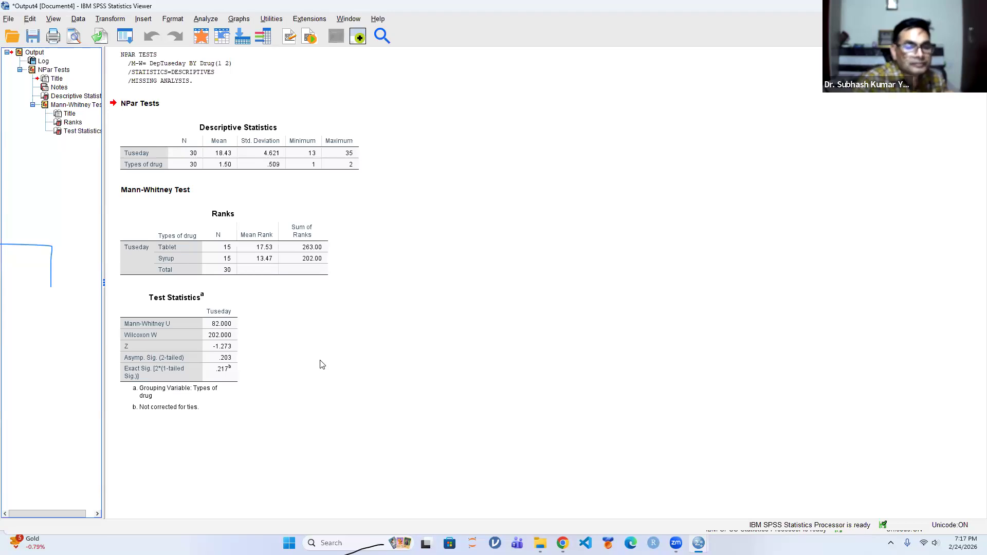
click(229, 365)
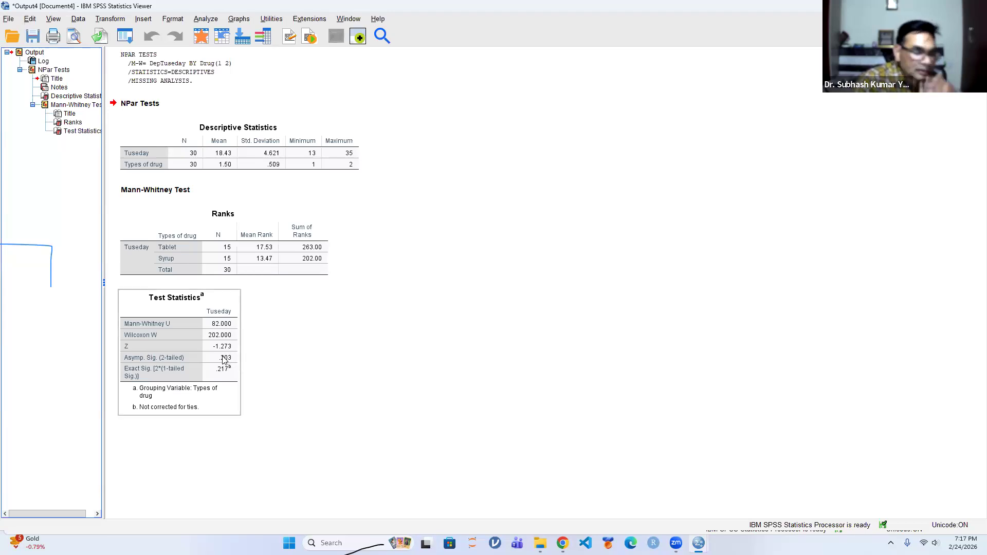
click(491, 359)
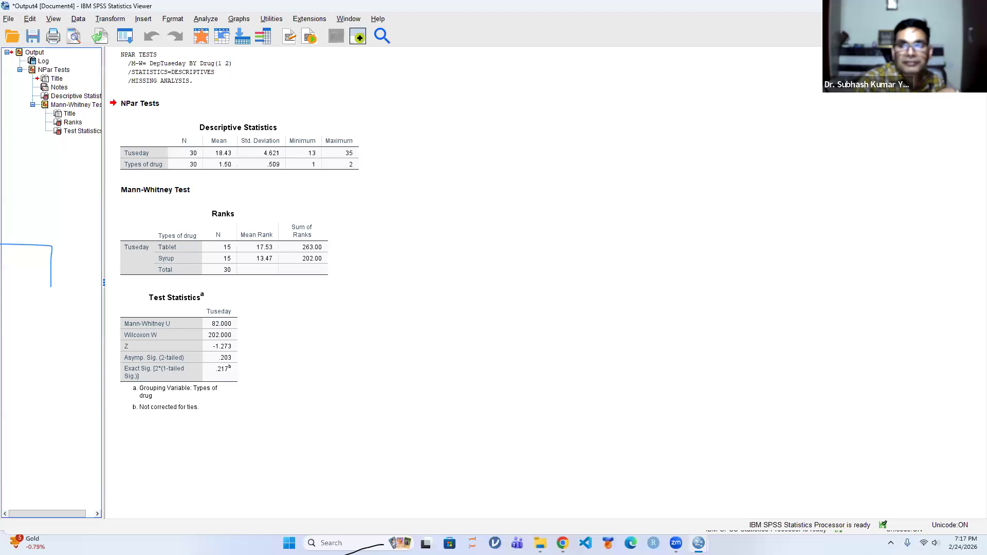
Close the Mann-Whitney output without saving and open the Data_15(2)Sales_WSRT data file from the Non Parametric Tests folder
click(974, 6)
click(493, 282)
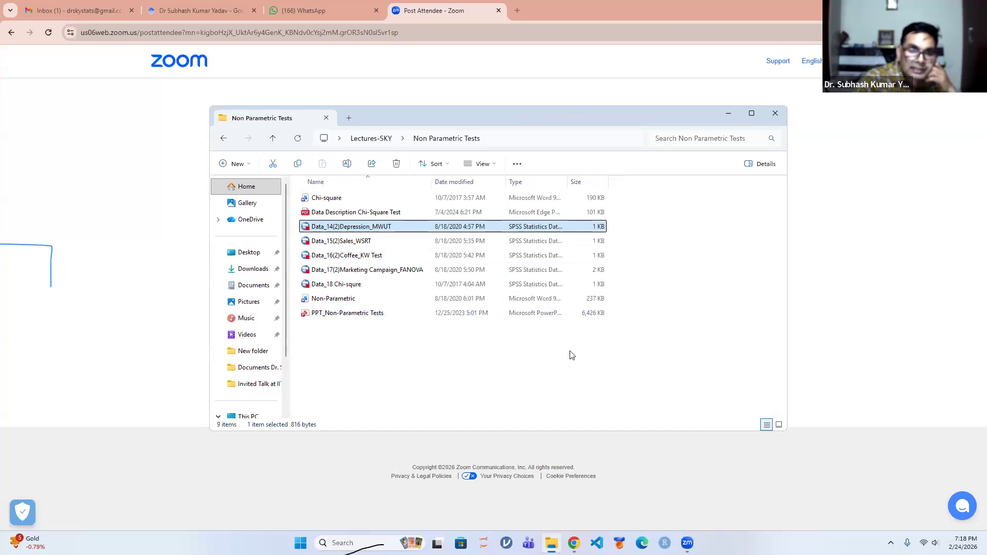
double_click(349, 242)
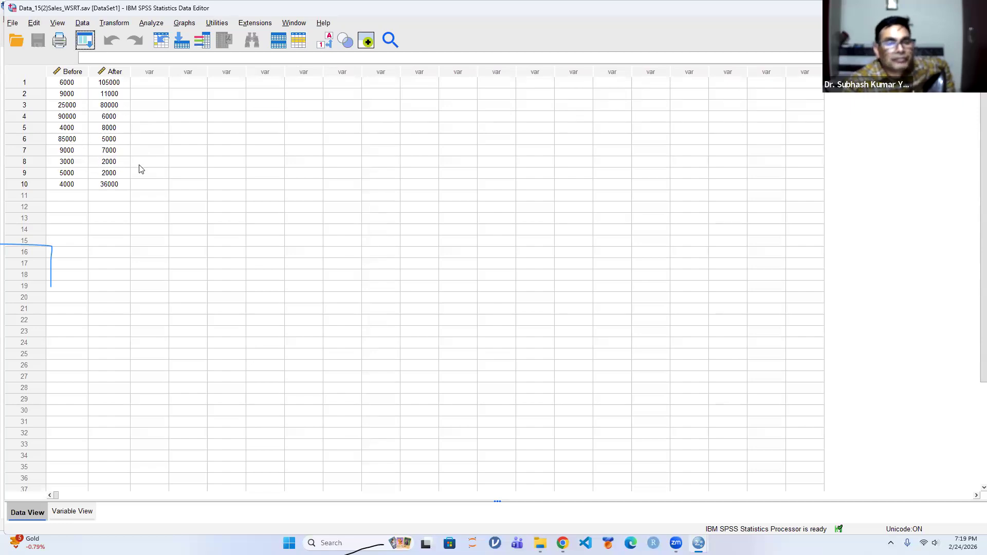
Start an Explore analysis with Before print advertisement and After print advertisement as dependent variables
click(150, 23)
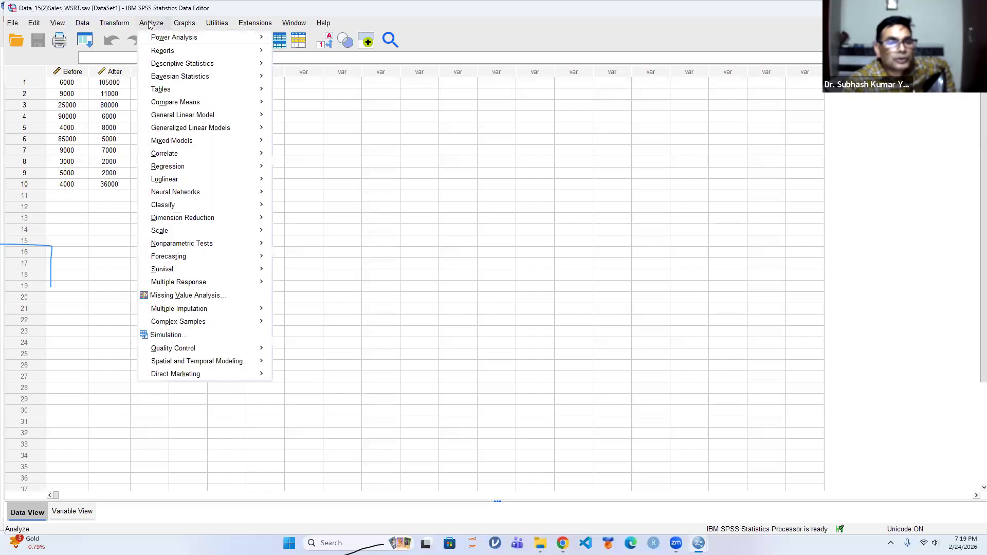
mouse_move(170, 65)
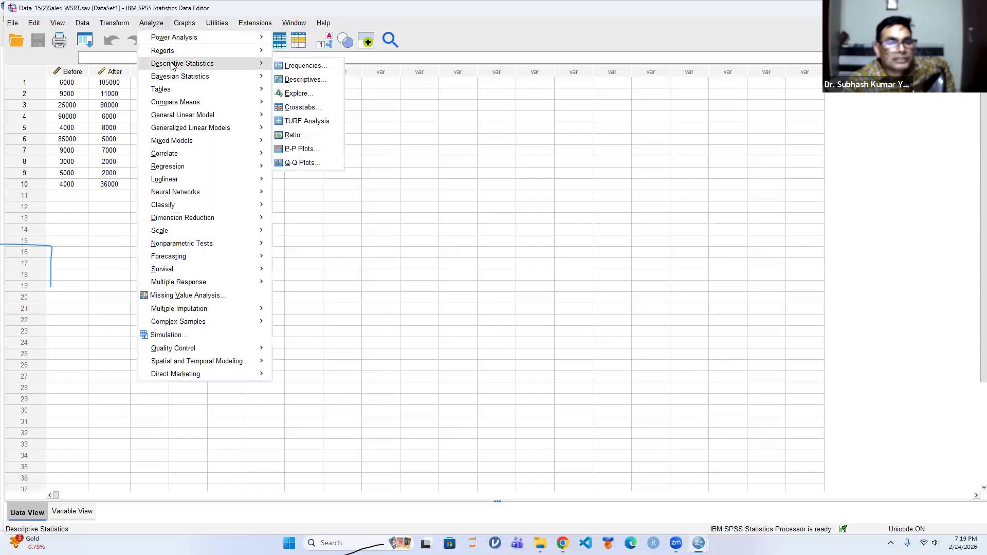
click(298, 95)
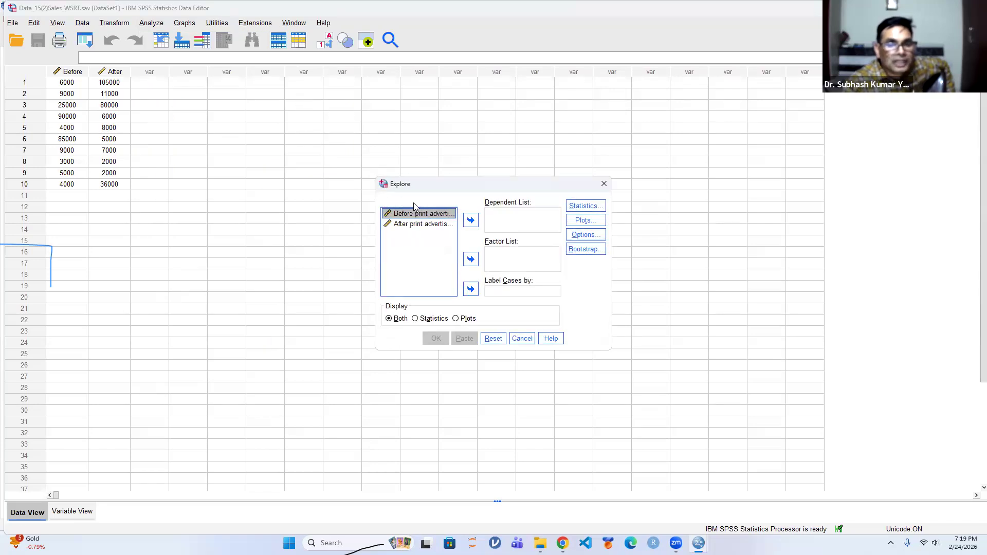
click(470, 220)
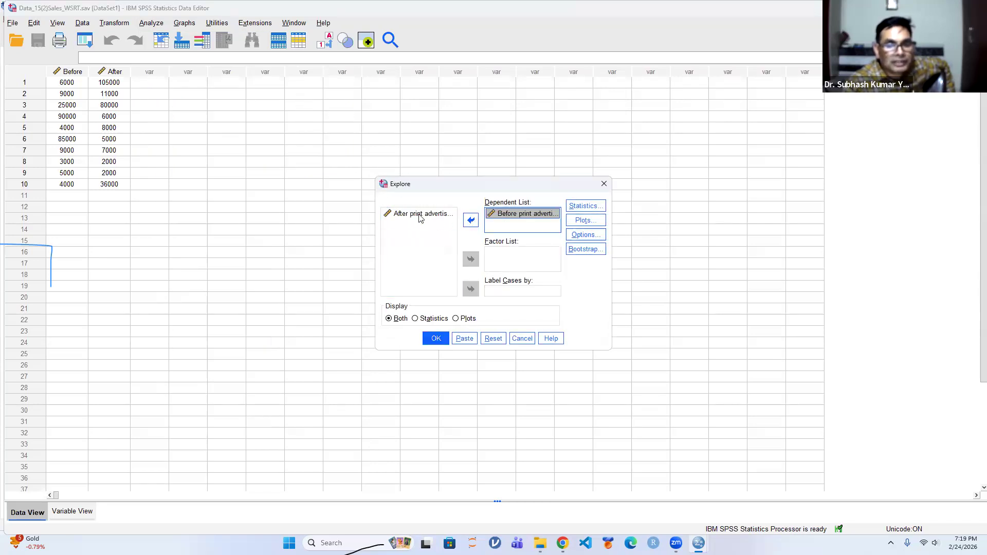
click(419, 213)
click(470, 220)
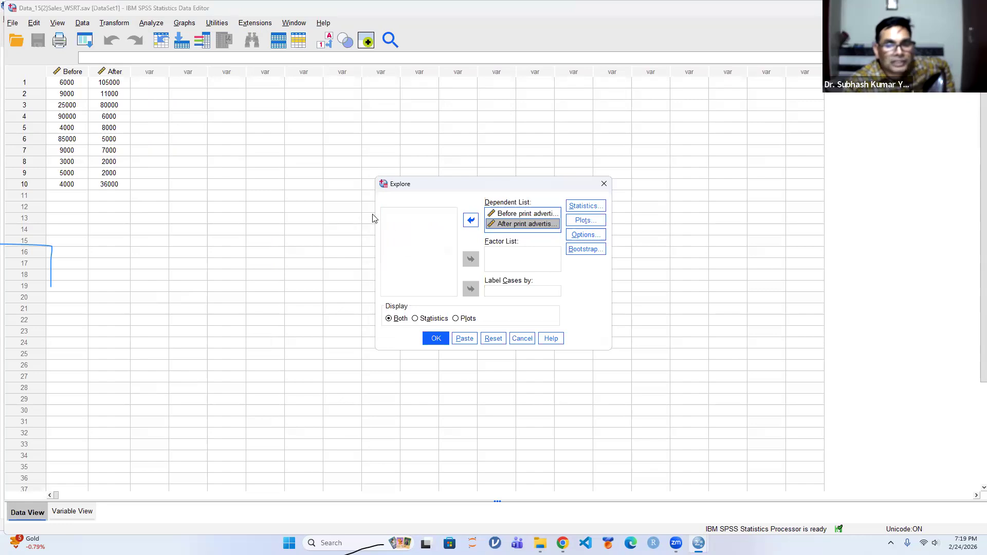
Turn off the stem-and-leaf plot, request normality plots with tests, and run the Explore analysis
click(591, 222)
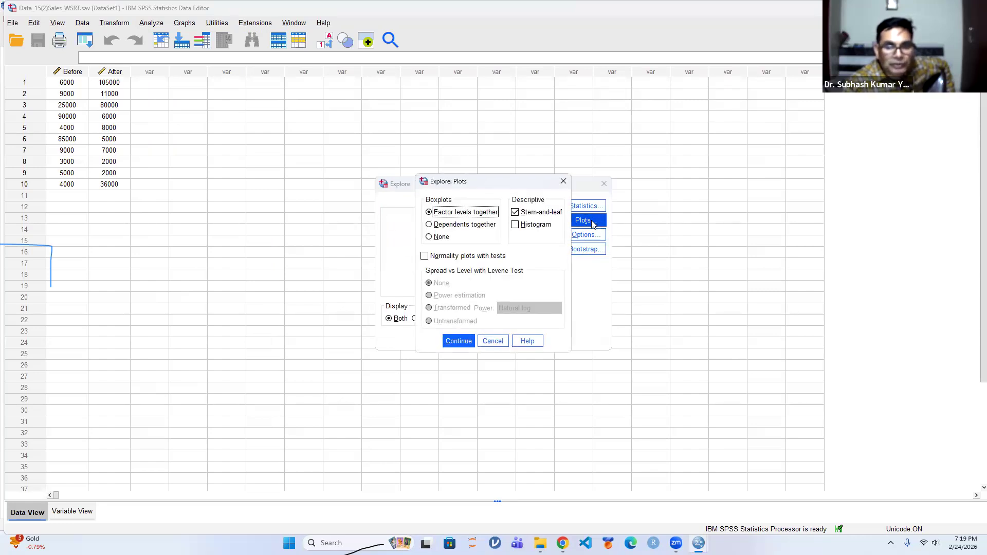
click(515, 212)
click(424, 257)
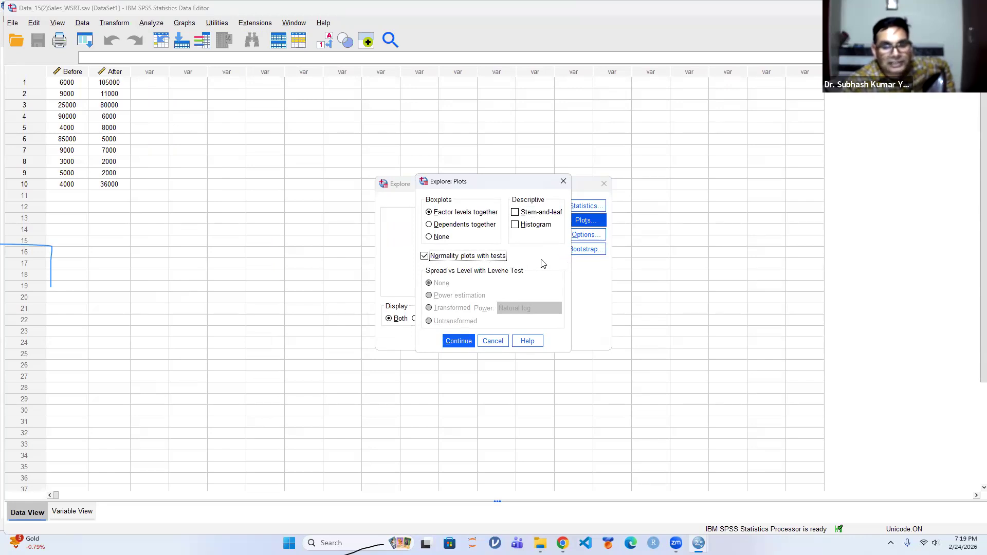
click(451, 341)
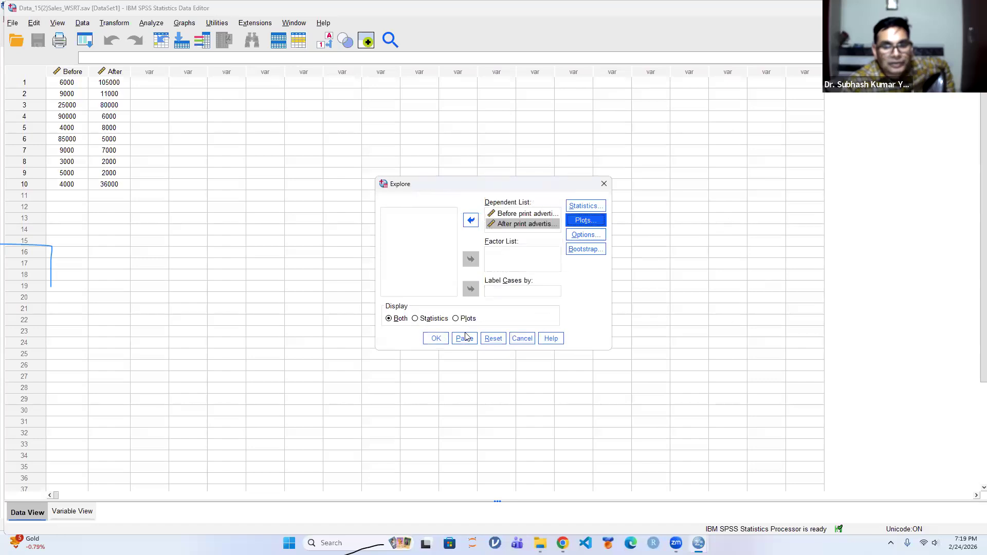
click(435, 339)
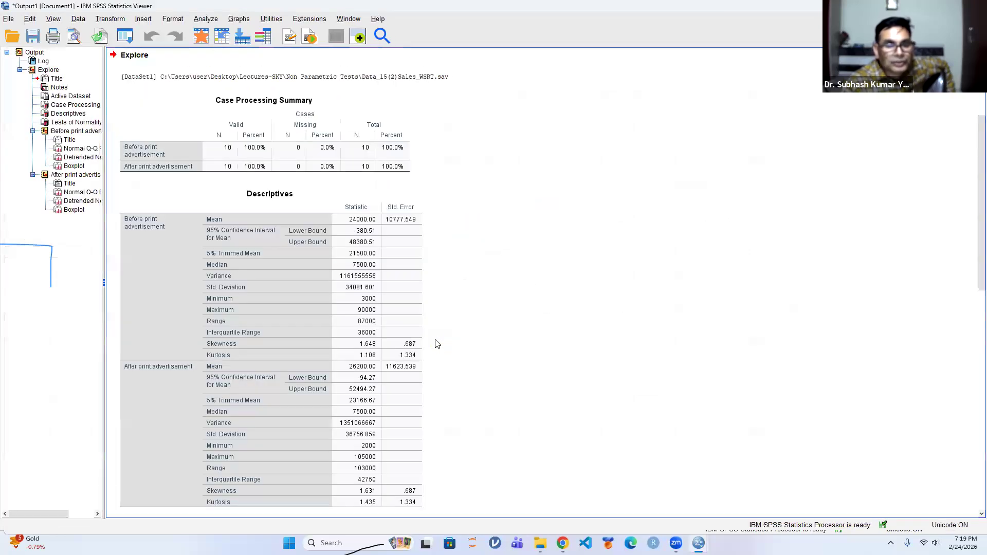
Examine the Tests of Normality, Q-Q plots and boxplot outliers for sales before and after print advertisement
scroll(310, 322, down, 8)
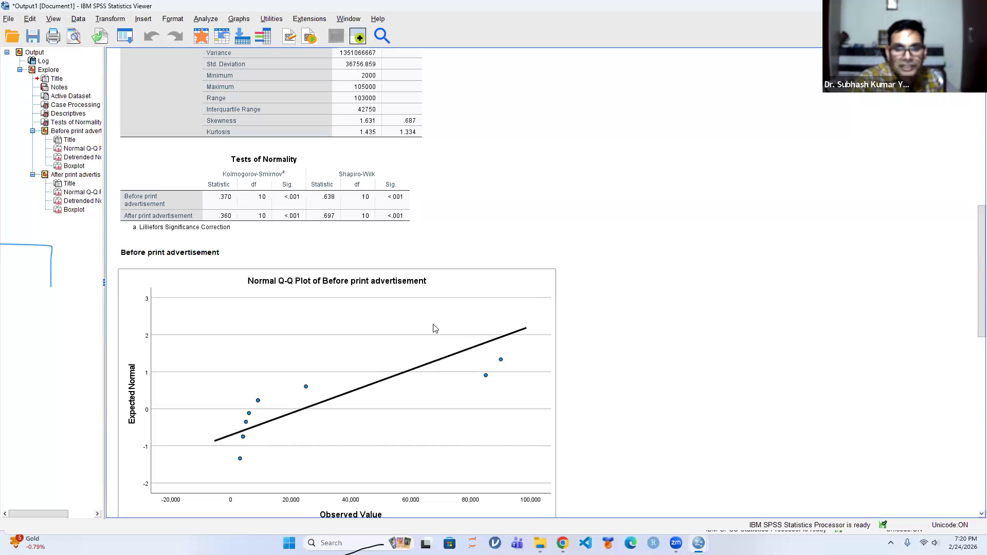
scroll(434, 331, down, 15)
scroll(434, 331, down, 5)
scroll(391, 314, up, 5)
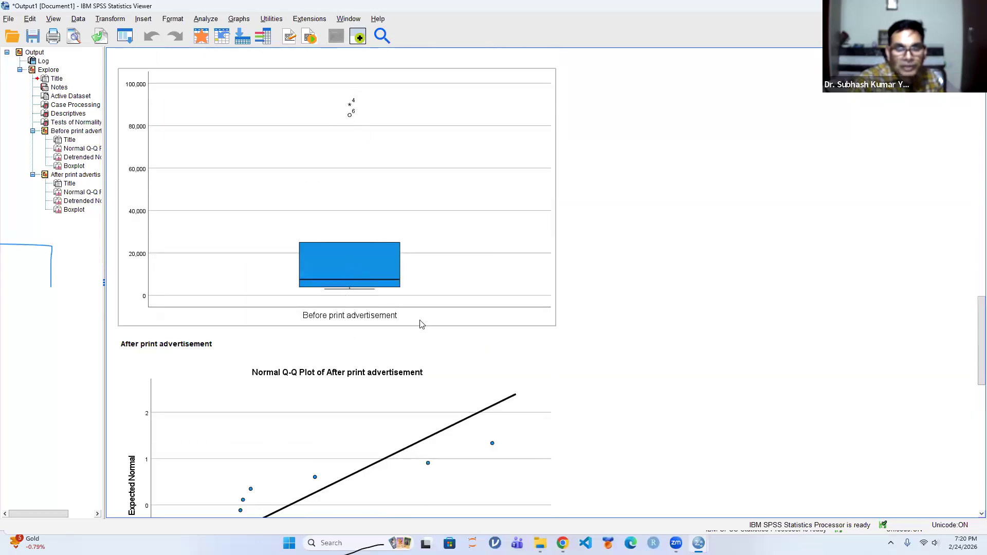
scroll(426, 327, down, 10)
scroll(426, 326, down, 5)
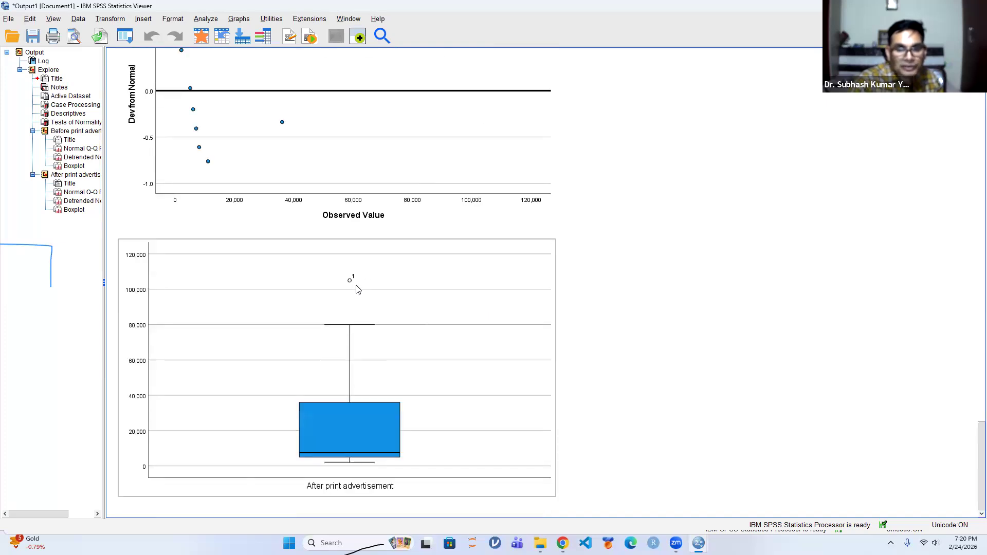
scroll(352, 272, up, 6)
scroll(352, 267, up, 10)
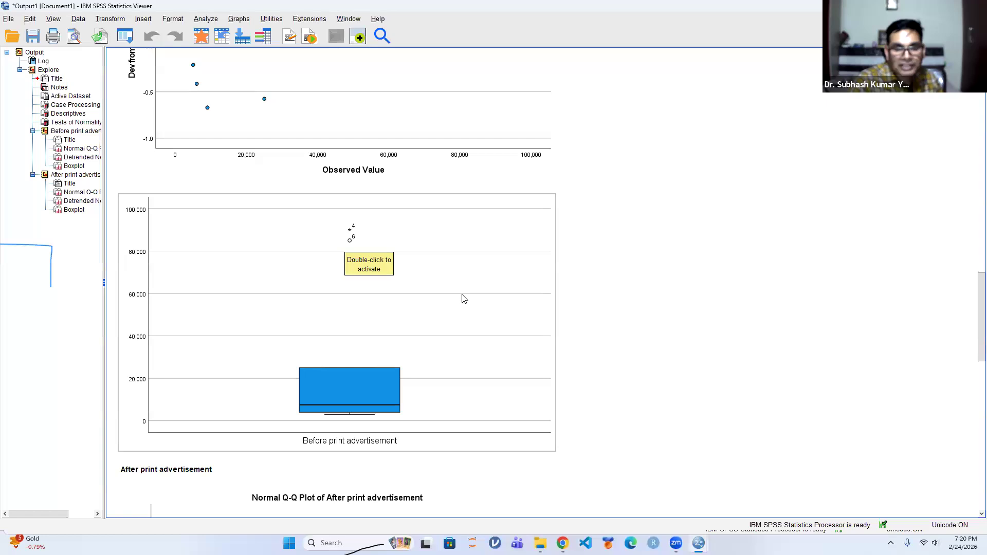
scroll(666, 309, up, 8)
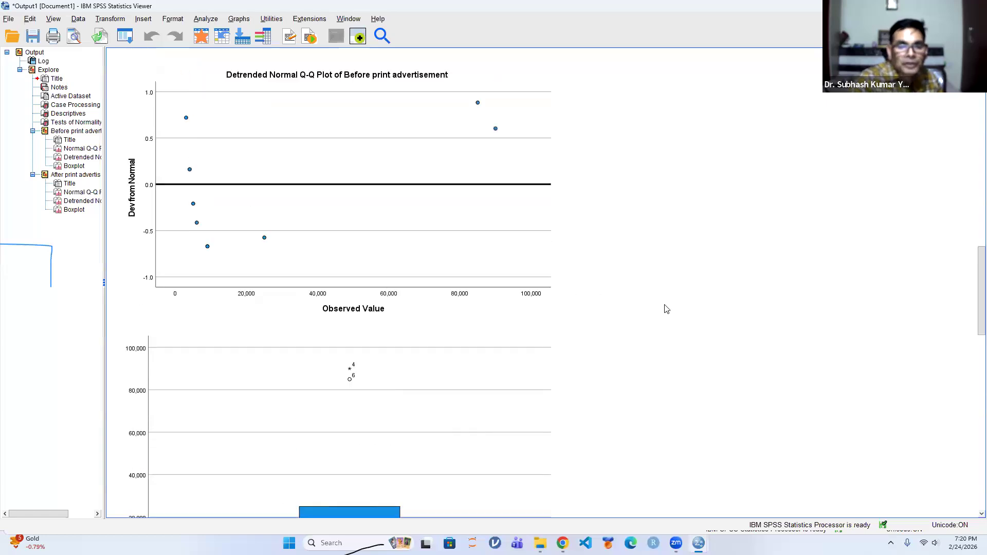
scroll(666, 308, up, 3)
scroll(666, 309, down, 12)
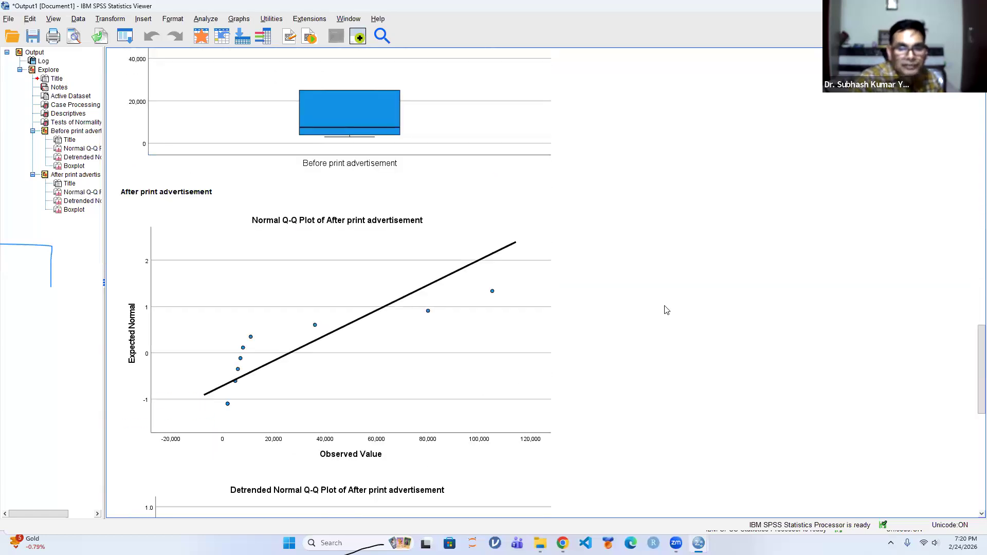
scroll(666, 308, up, 3)
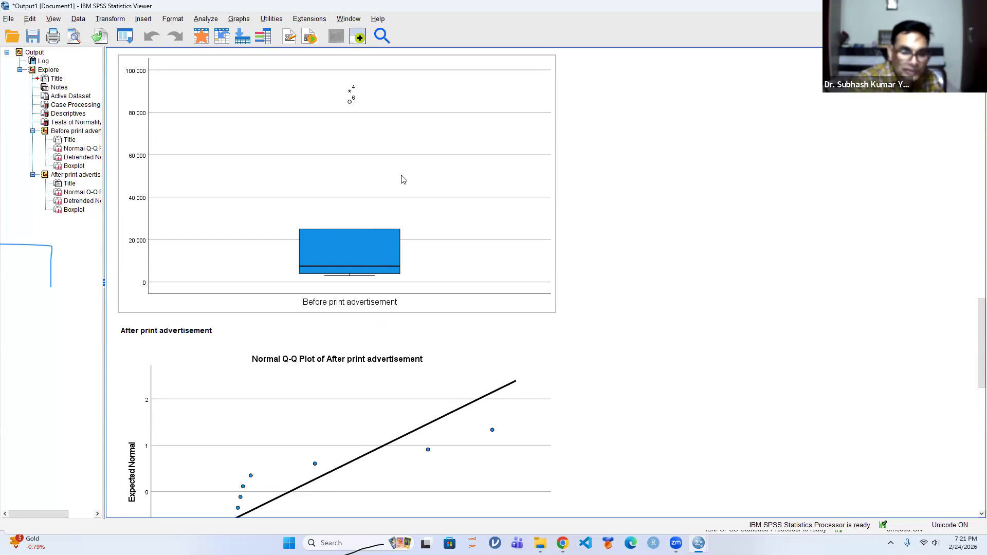
scroll(433, 193, down, 15)
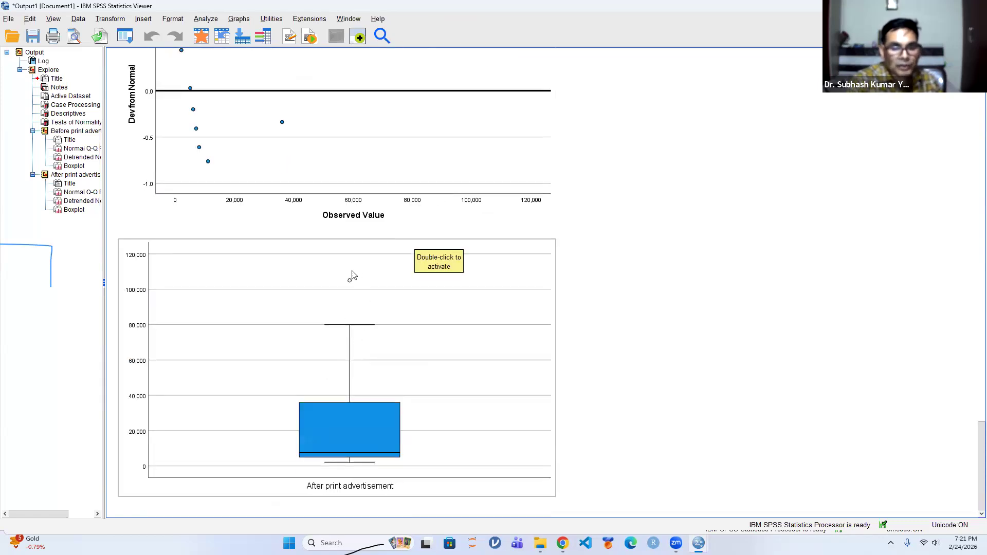
scroll(381, 237, up, 3)
scroll(382, 238, up, 5)
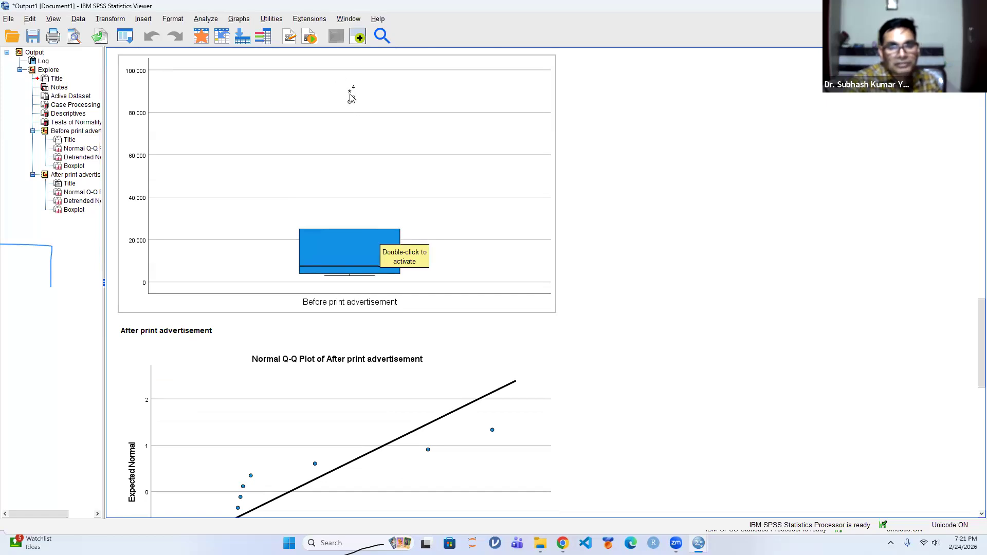
scroll(415, 183, up, 10)
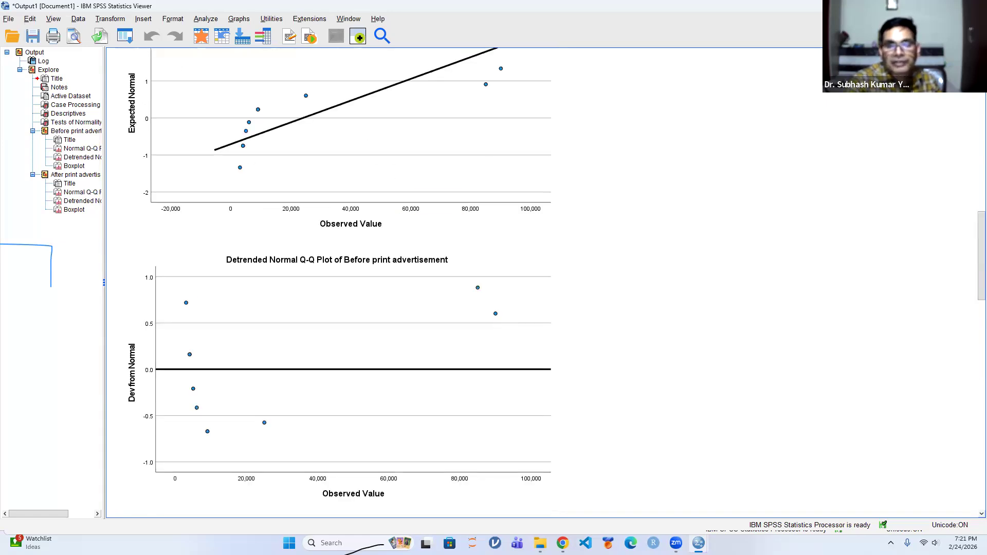
Close the Explore output without saving its contents and start a legacy two-related-samples test
key(alt+F4)
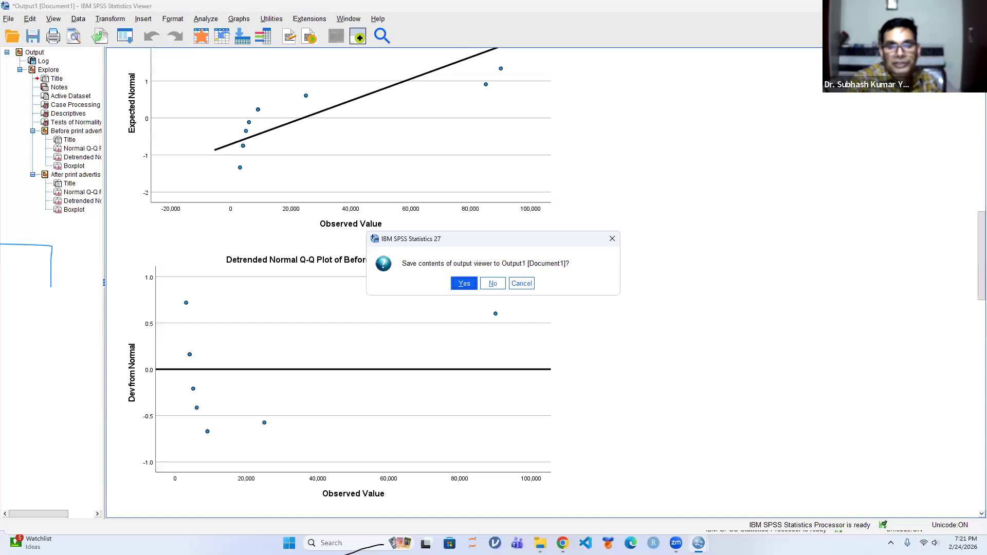
click(493, 284)
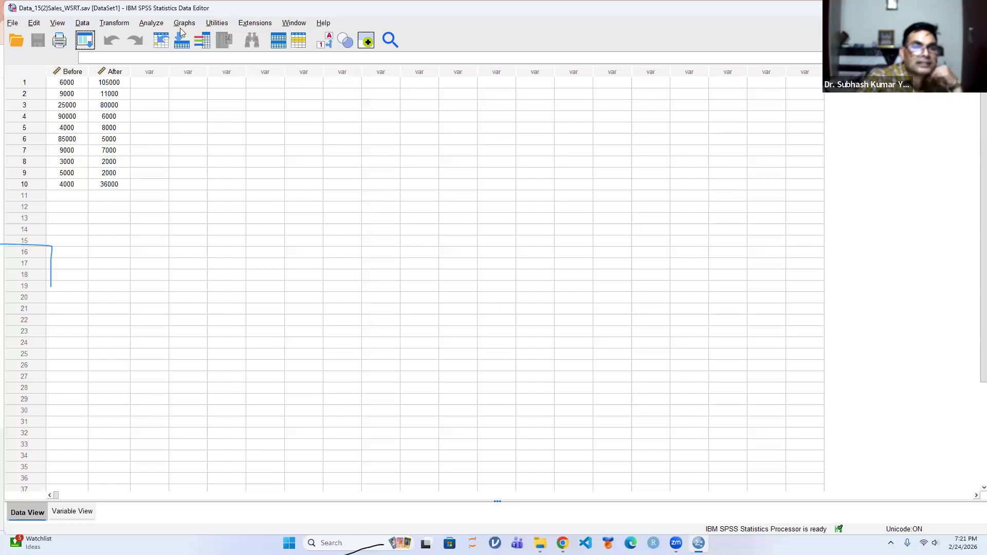
click(152, 23)
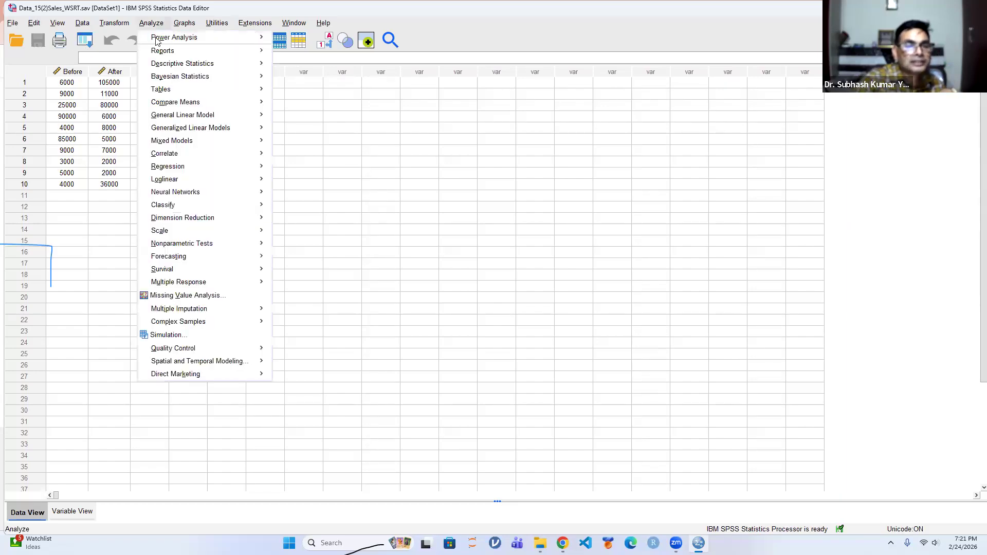
mouse_move(194, 249)
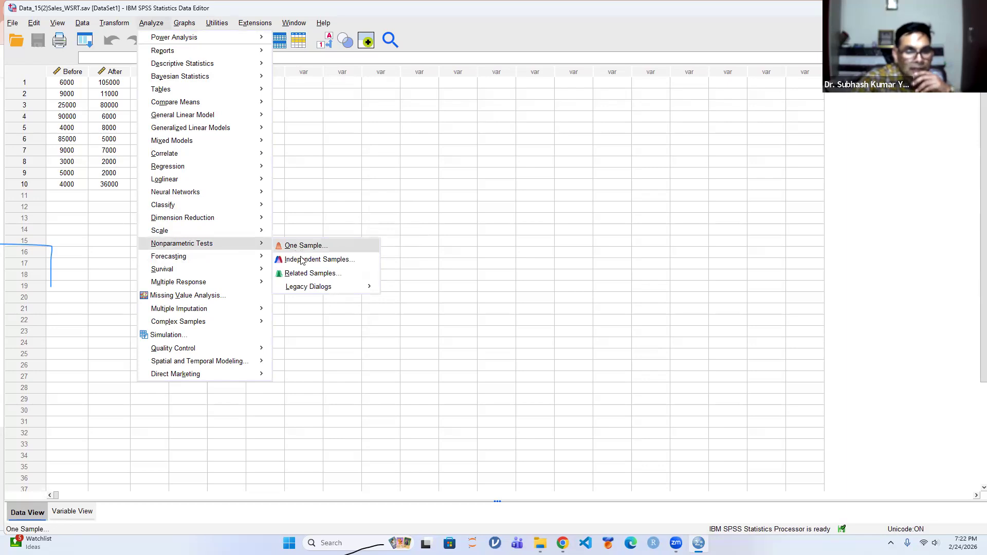
mouse_move(311, 289)
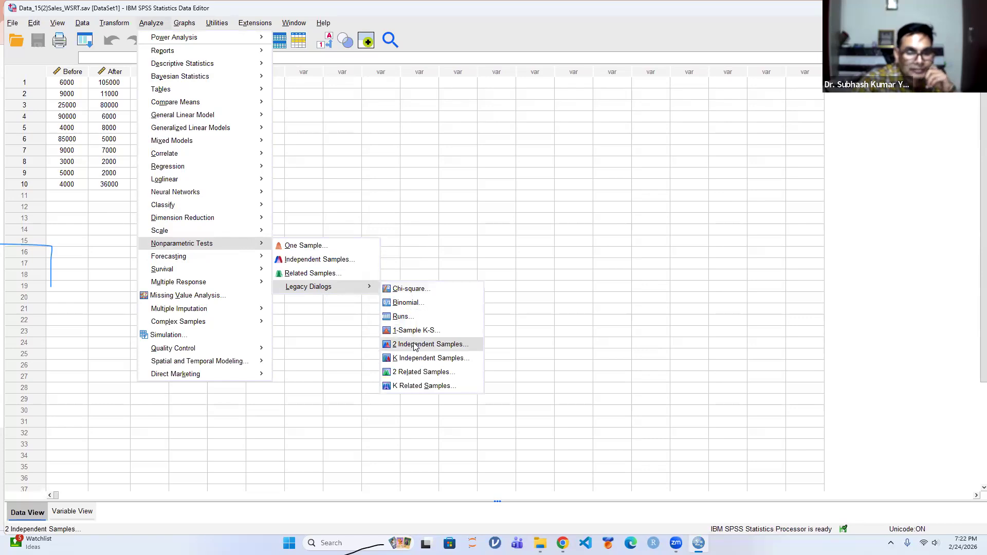
click(413, 373)
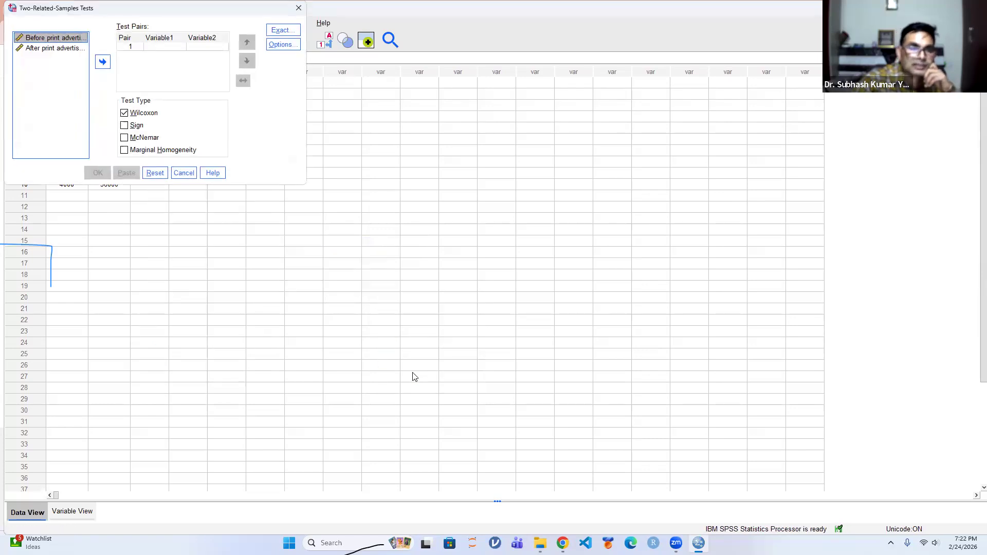
Pair Before print advertisement with After print advertisement and request descriptive statistics for the Wilcoxon test
click(102, 62)
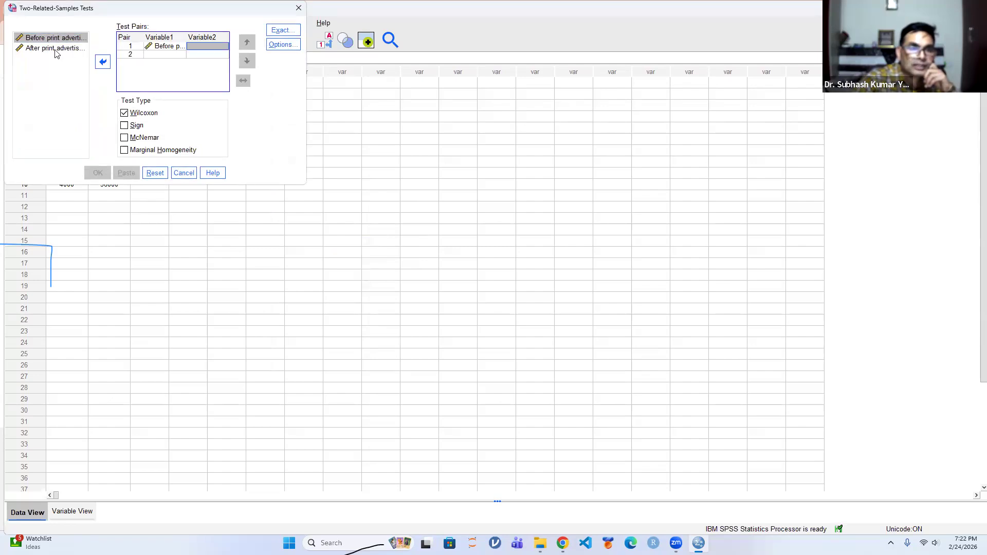
click(56, 48)
click(103, 61)
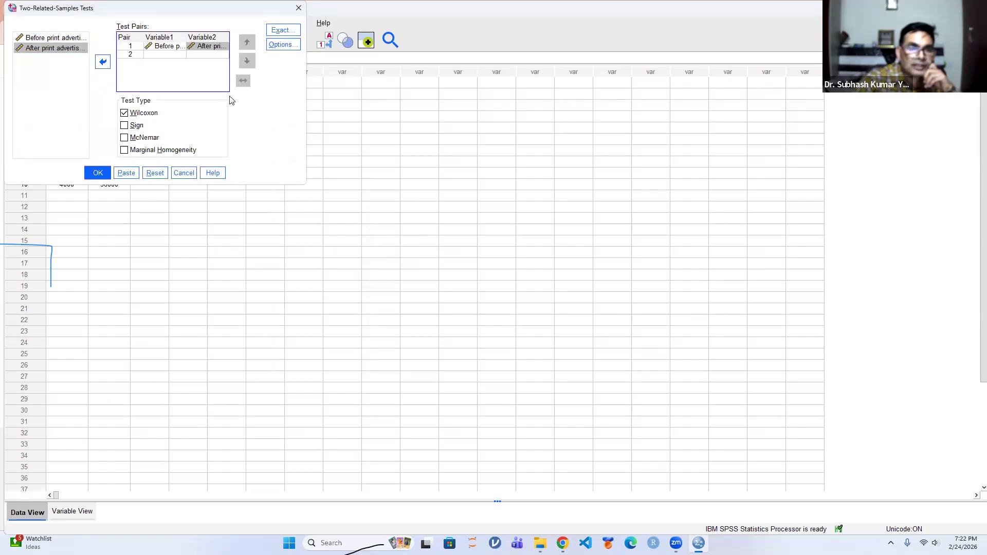
click(282, 44)
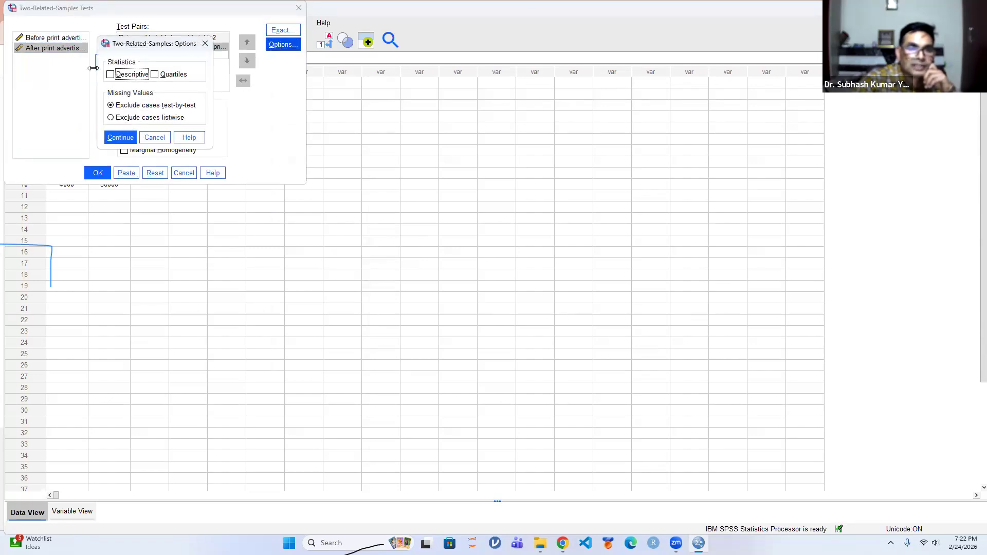
click(110, 75)
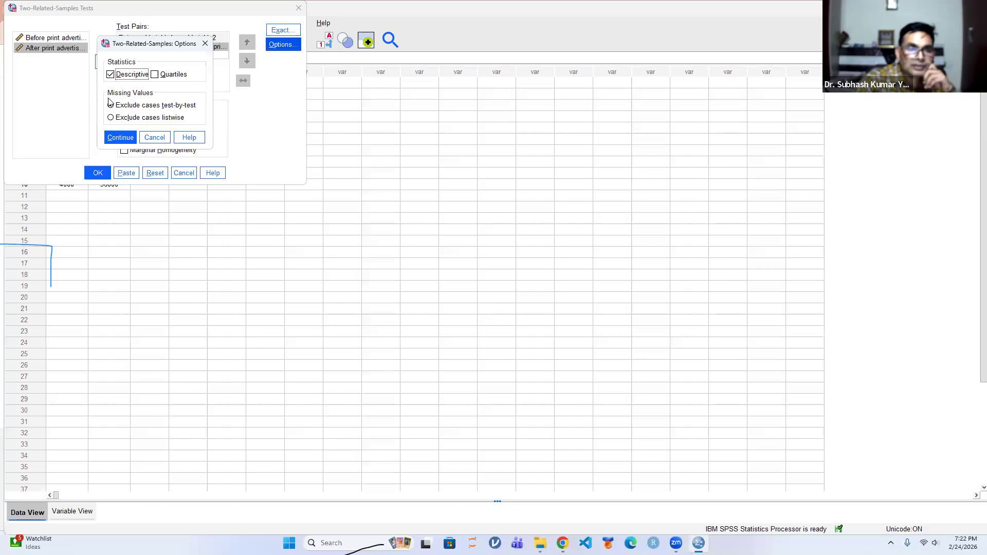
click(117, 138)
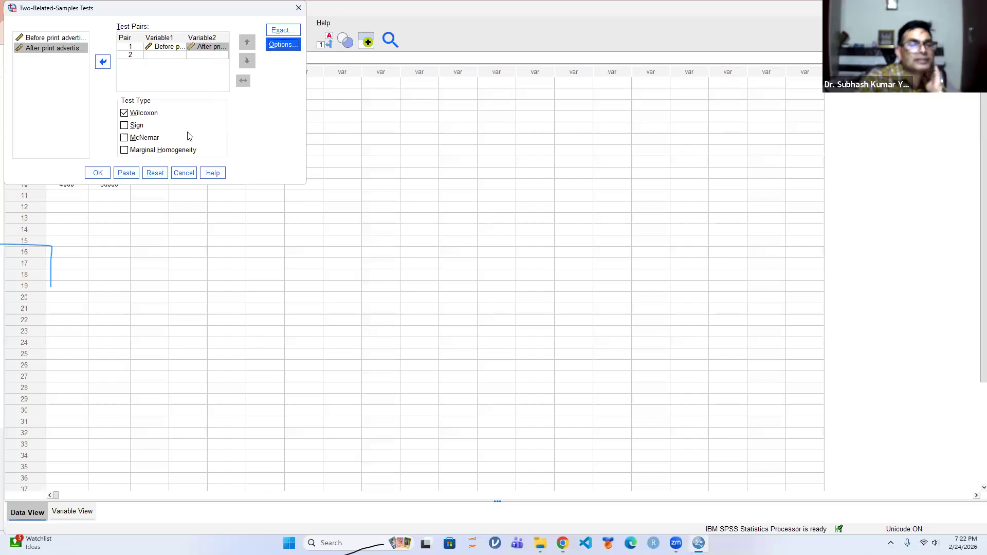
Run the Wilcoxon signed-rank test on the before and after print advertisement sales pair
click(98, 173)
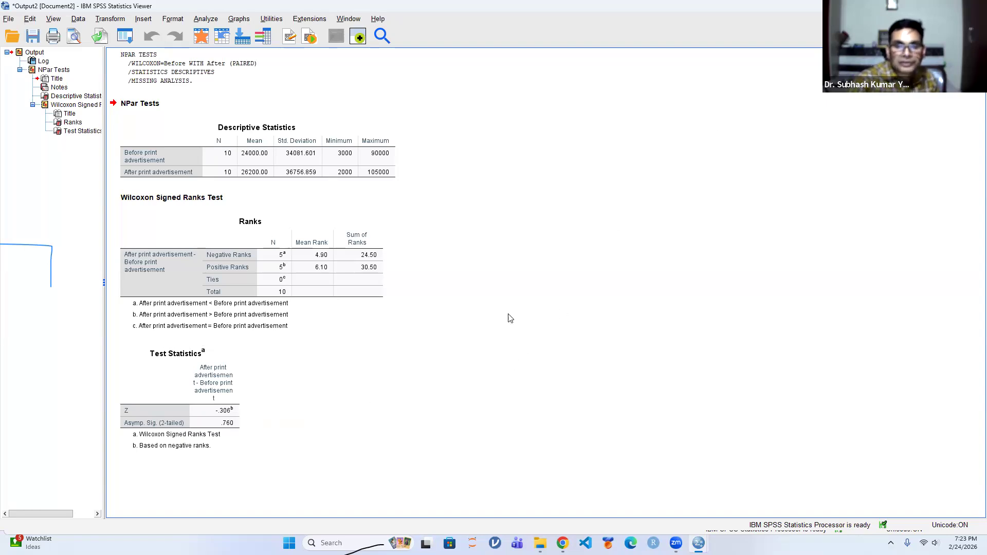
Return to the sales data, close it, and open the Data_16(2)Coffee_KW Test data file
key(alt+Tab)
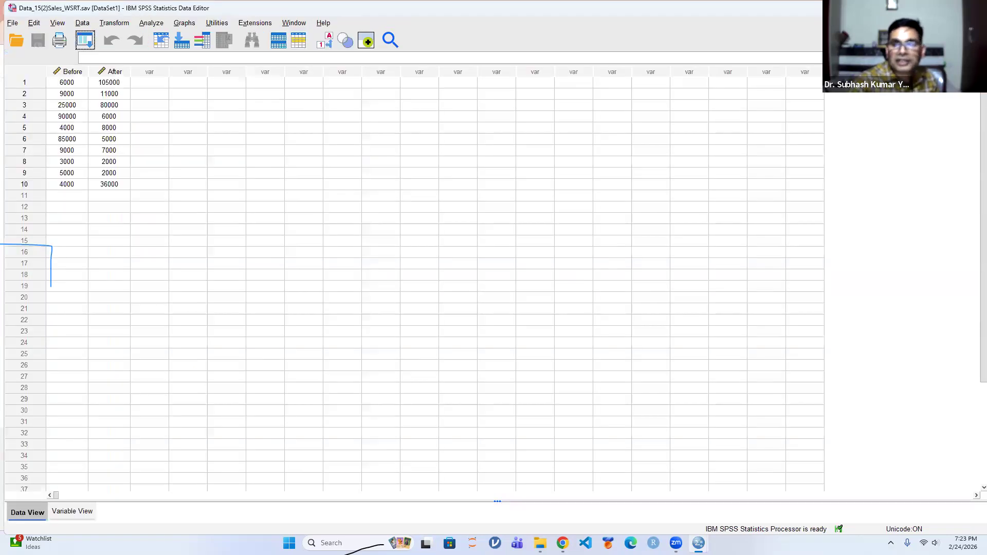
click(973, 8)
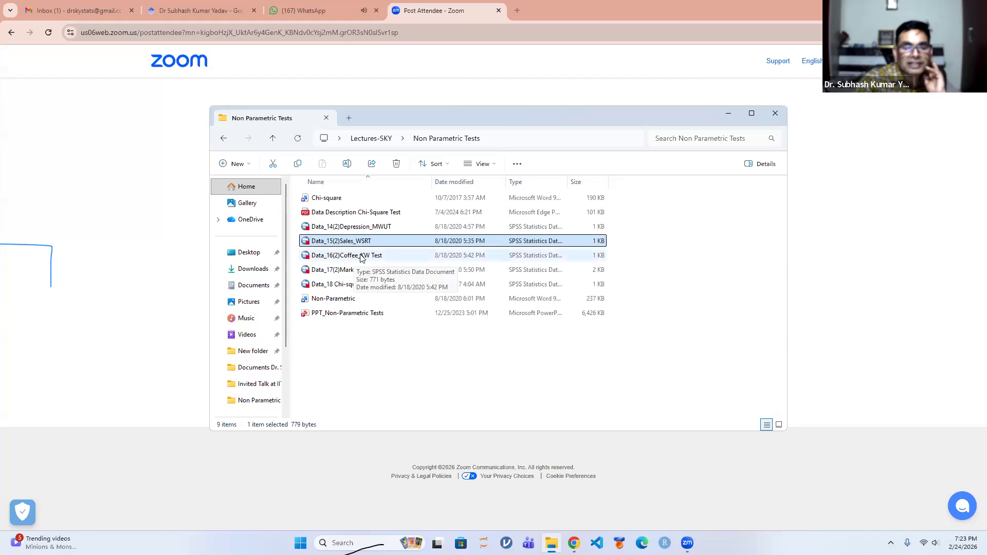
double_click(361, 256)
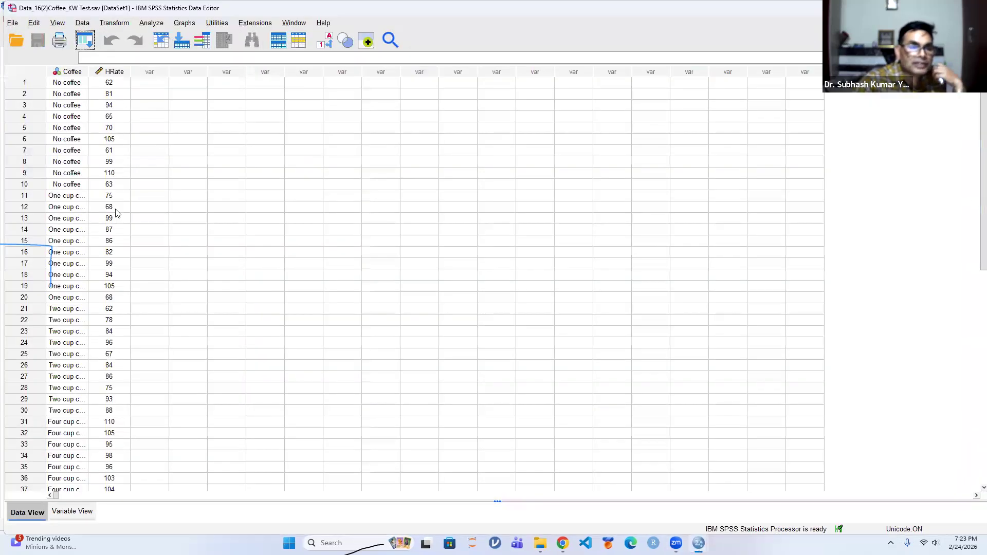
Widen the Coffee column to fit its value labels and compare the labels with their numeric group codes
click(327, 41)
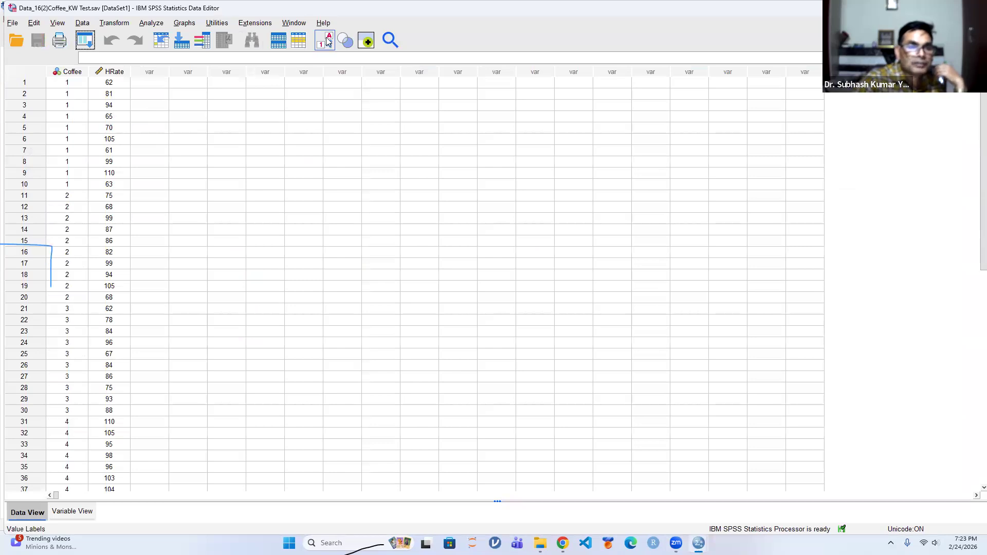
click(327, 41)
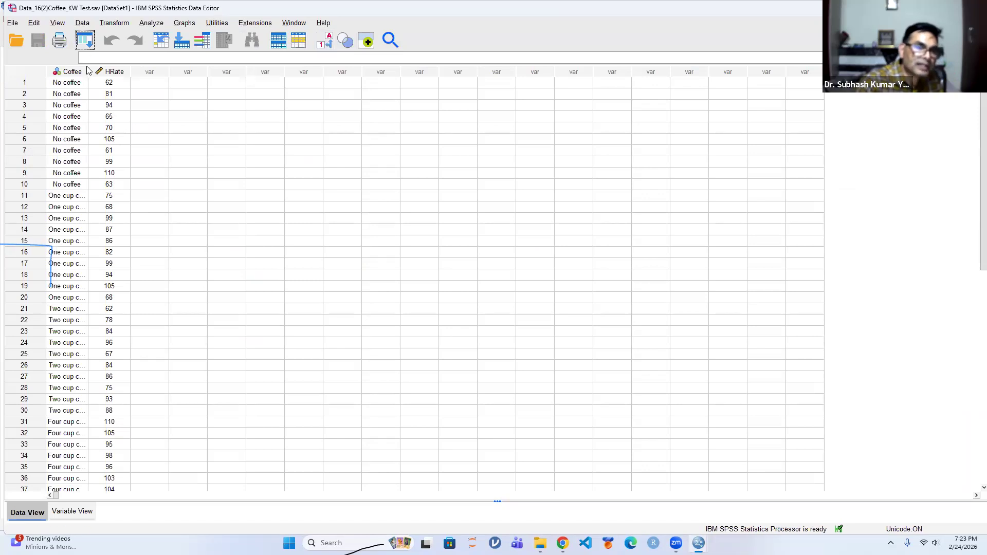
drag(87, 72, 173, 71)
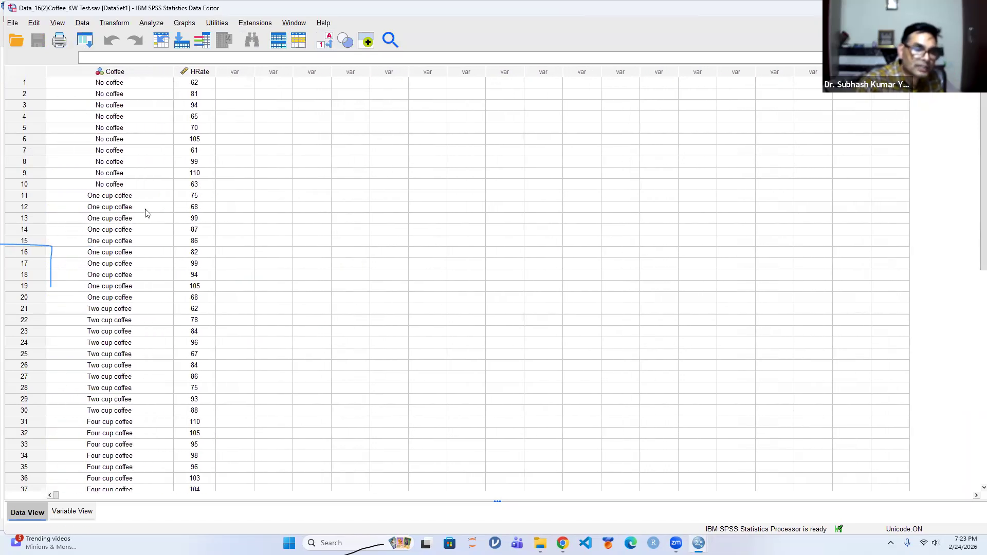
click(324, 43)
click(325, 43)
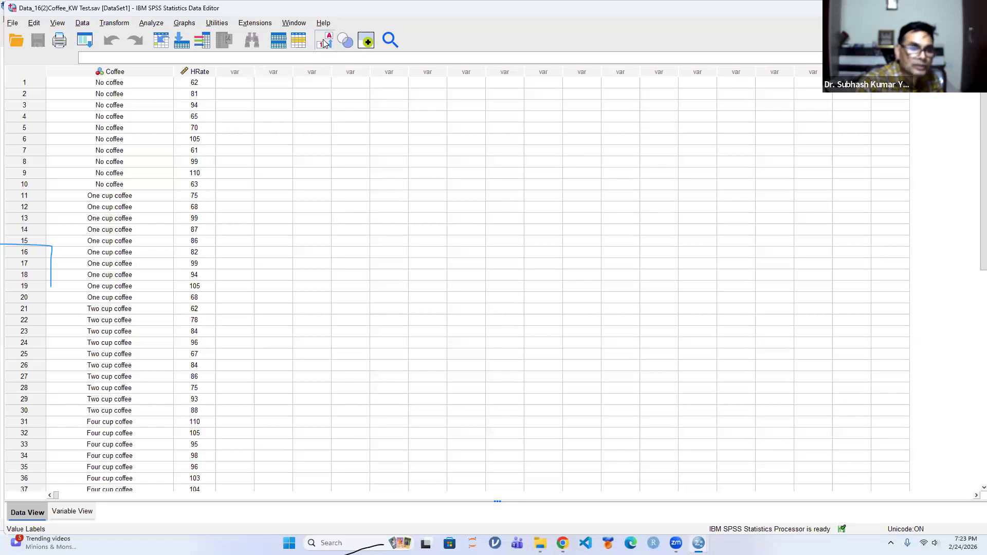
click(325, 42)
click(325, 42)
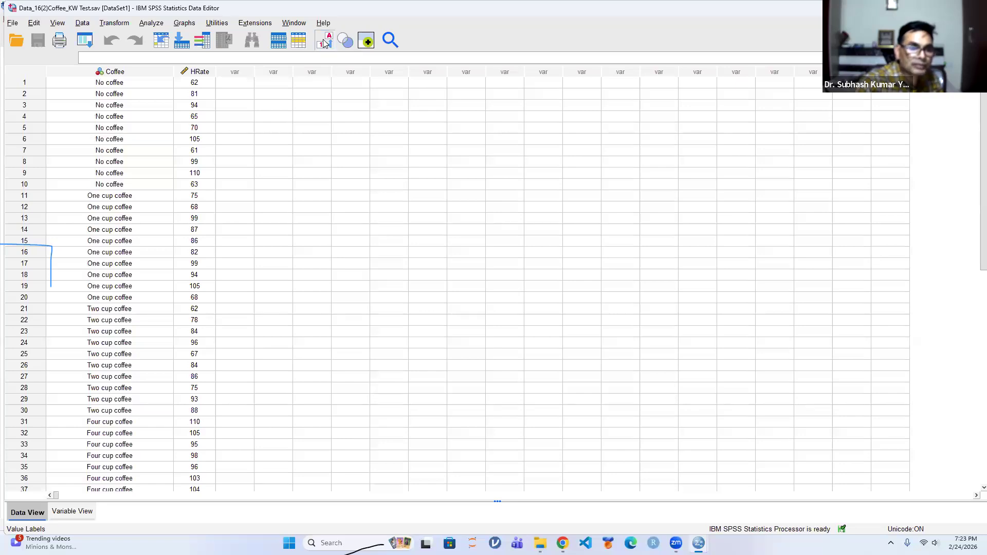
click(325, 42)
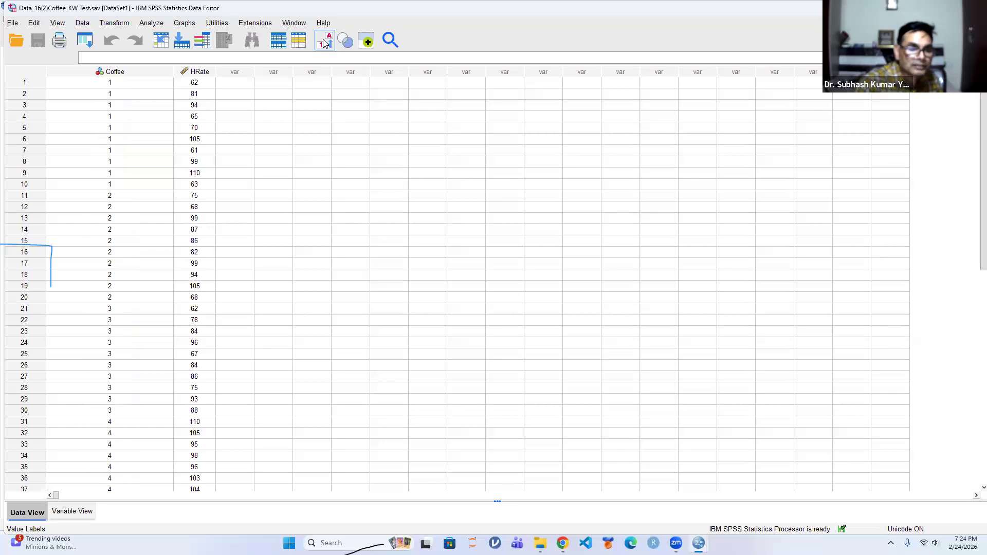
click(324, 42)
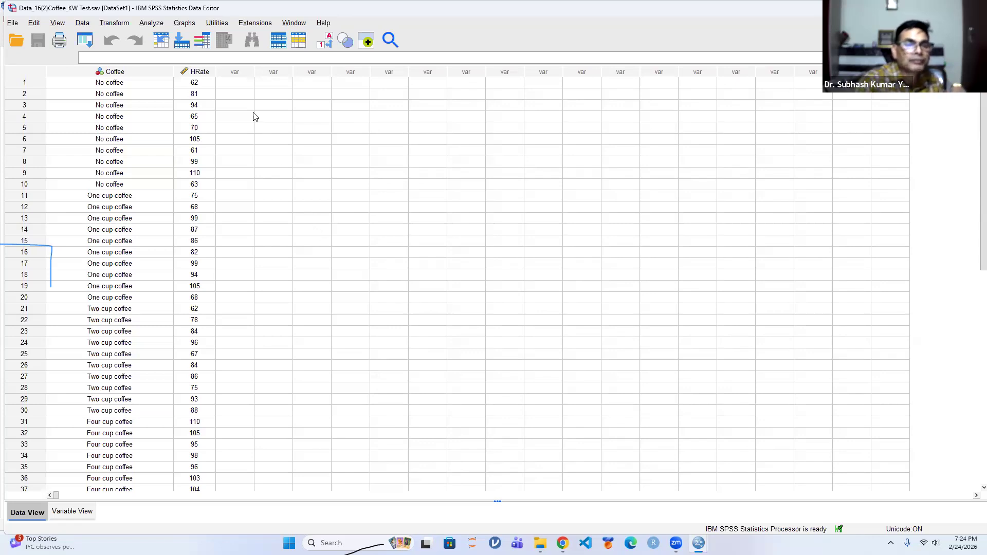
Set up a legacy K independent samples test with Heart rate score as test variable and Coffee consumption as grouping variable
click(154, 23)
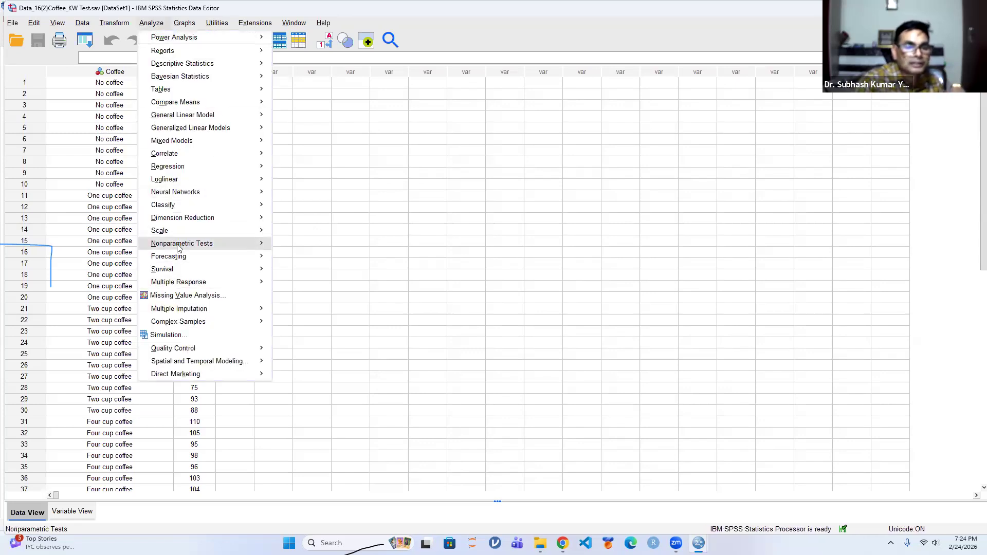
mouse_move(181, 245)
mouse_move(326, 288)
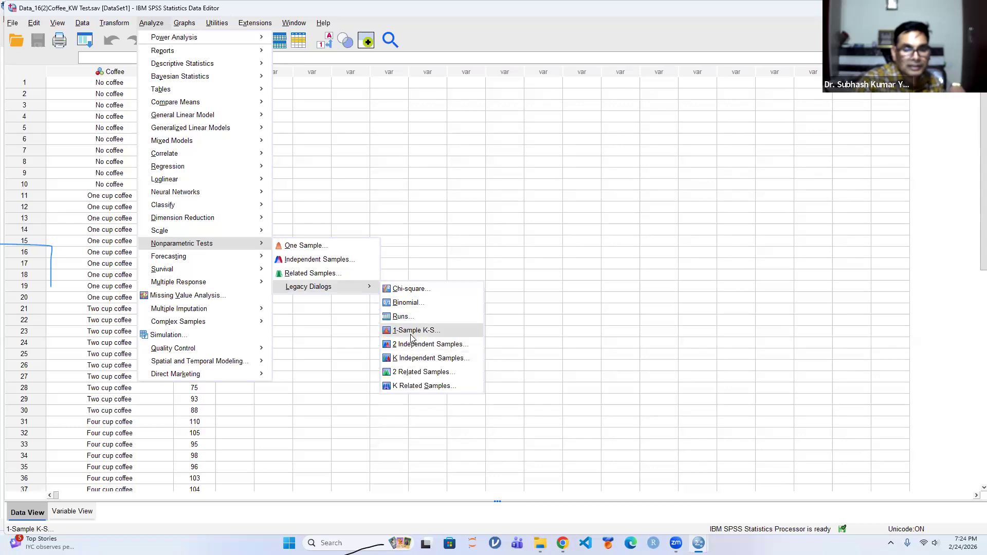
click(406, 360)
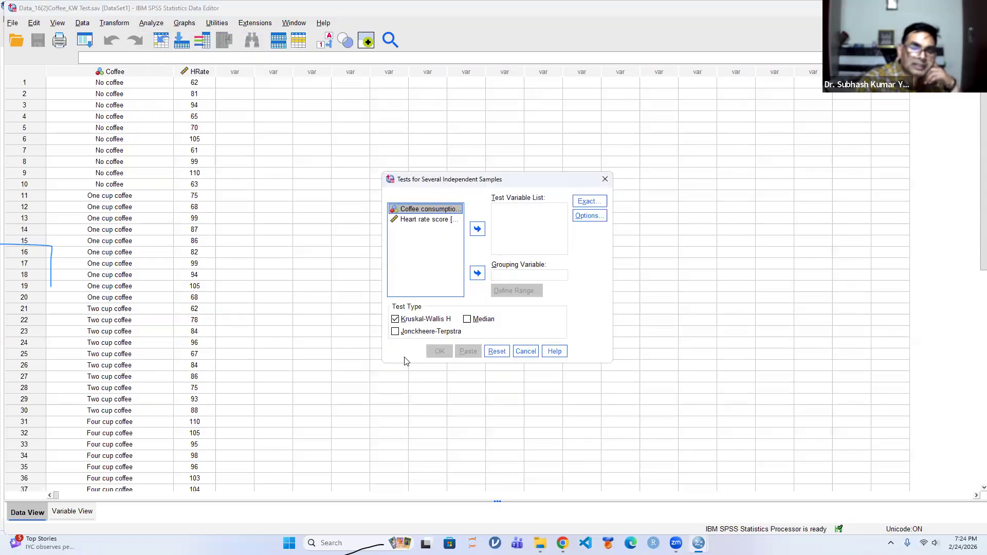
click(426, 219)
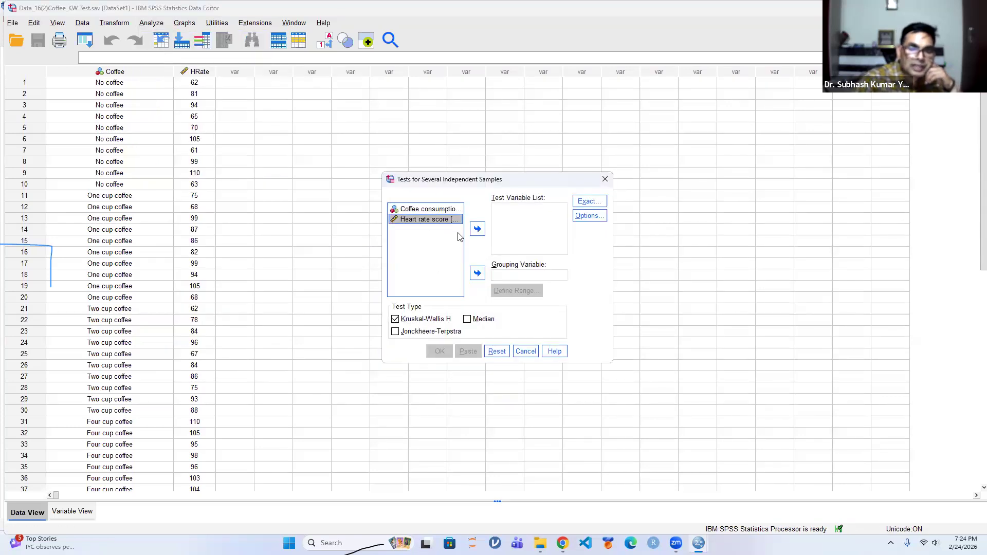
click(477, 229)
click(430, 211)
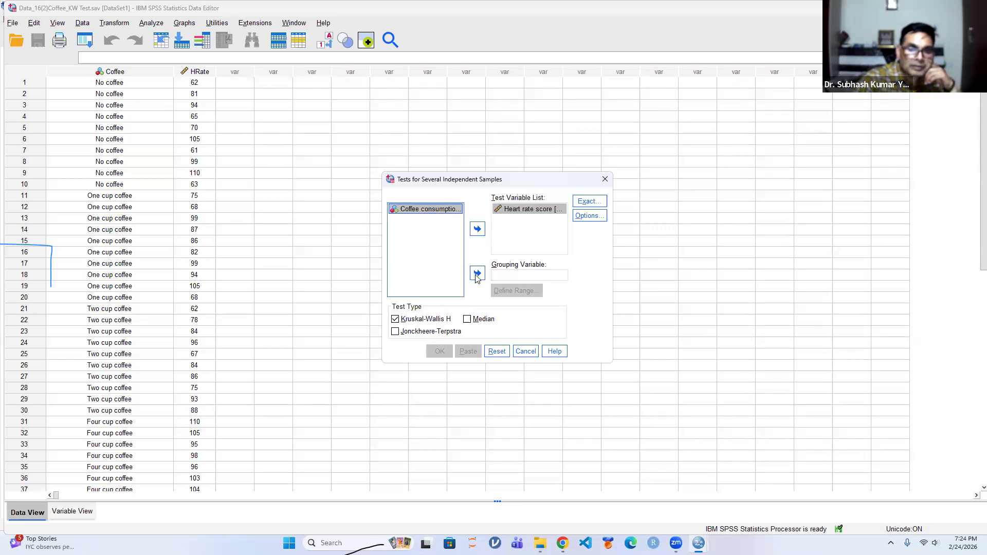
click(477, 273)
Define the Coffee grouping range with minimum 1 and maximum 4
click(505, 292)
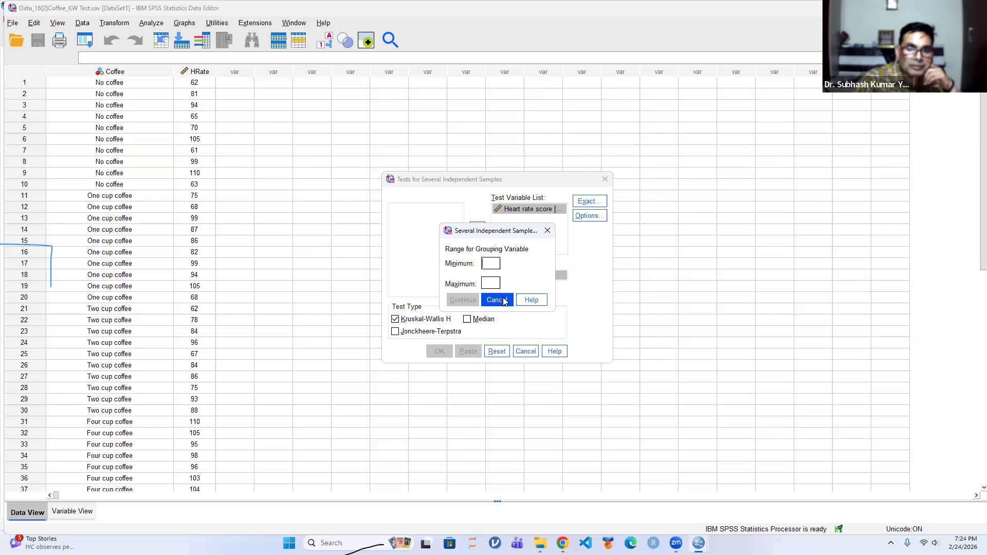
text(1)
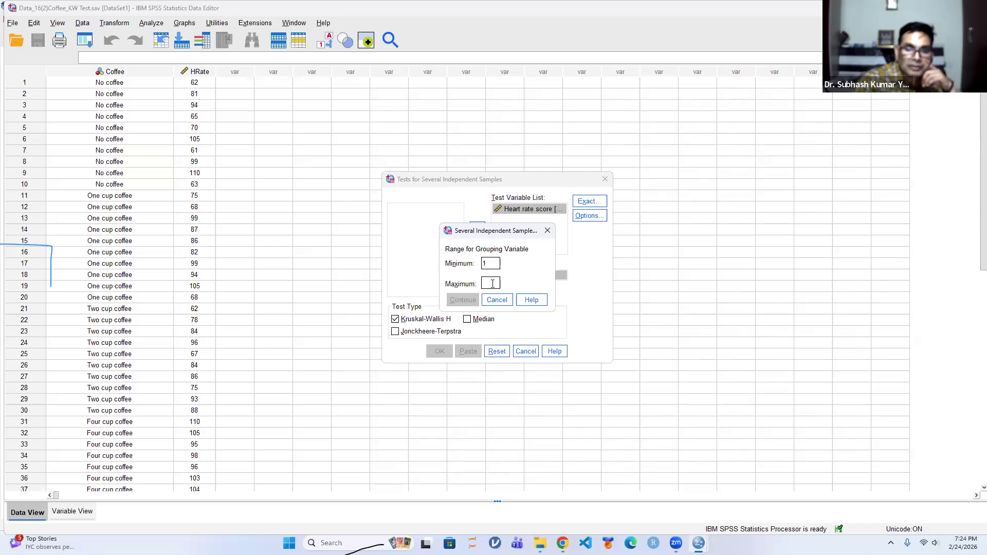
text(4)
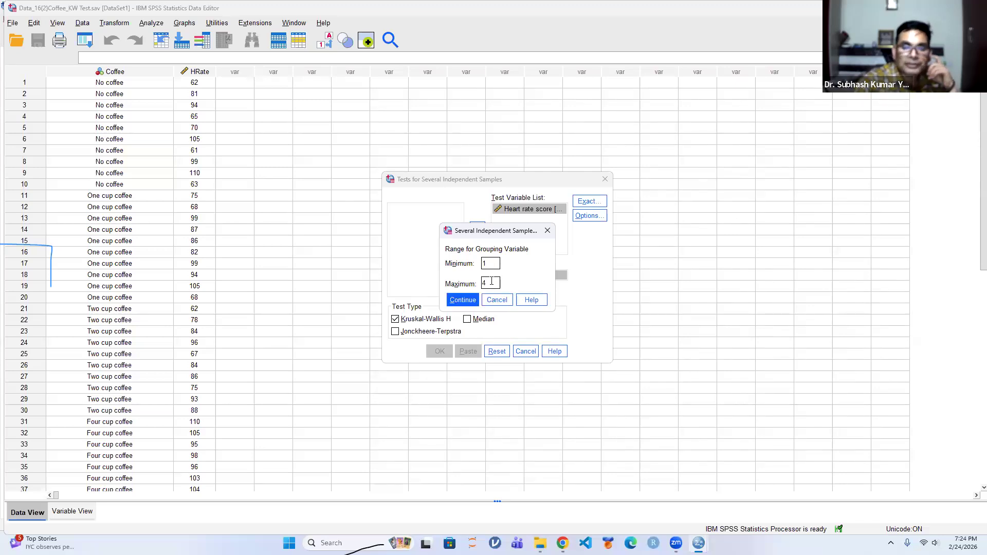
click(469, 301)
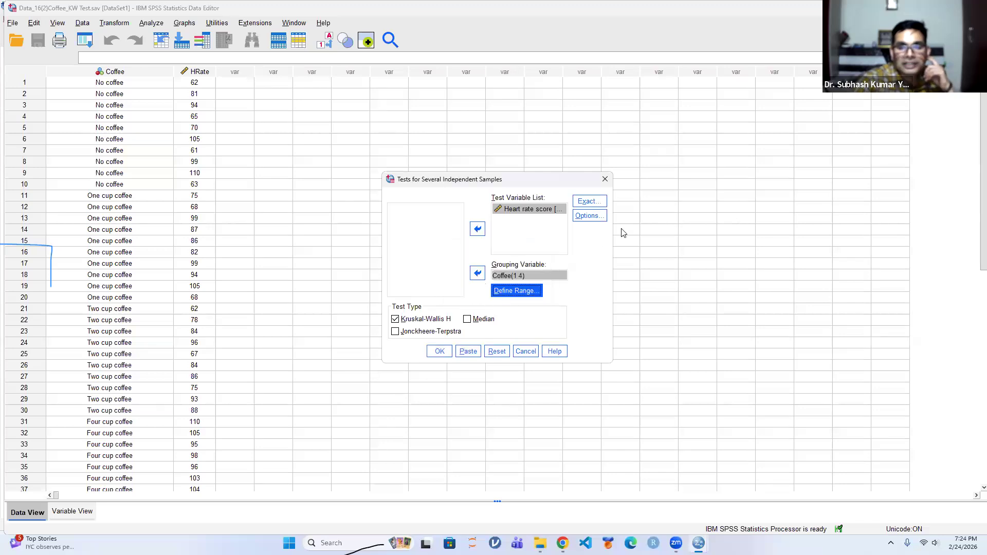
Request descriptive statistics and run the Kruskal-Wallis H test on heart rate by coffee group
click(590, 215)
click(452, 249)
click(464, 312)
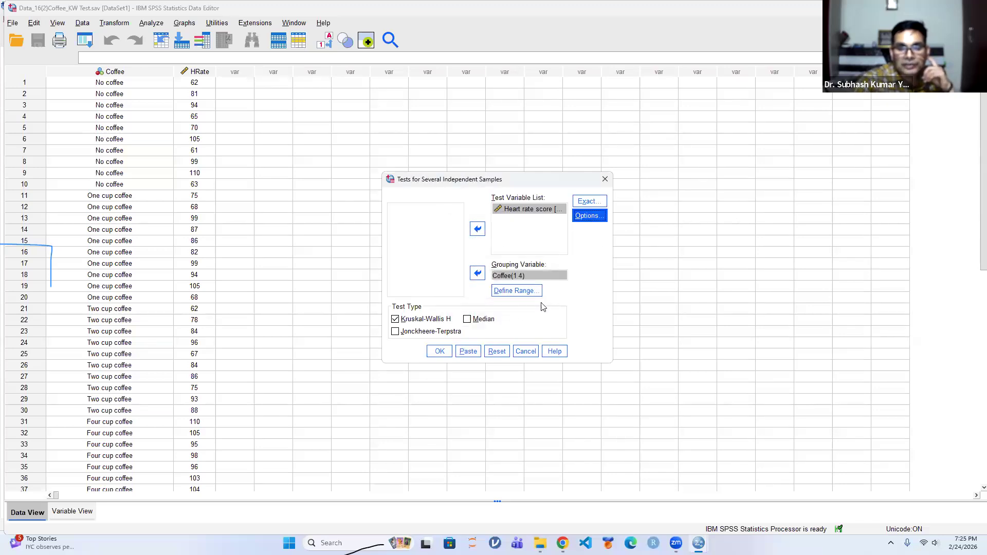
click(439, 353)
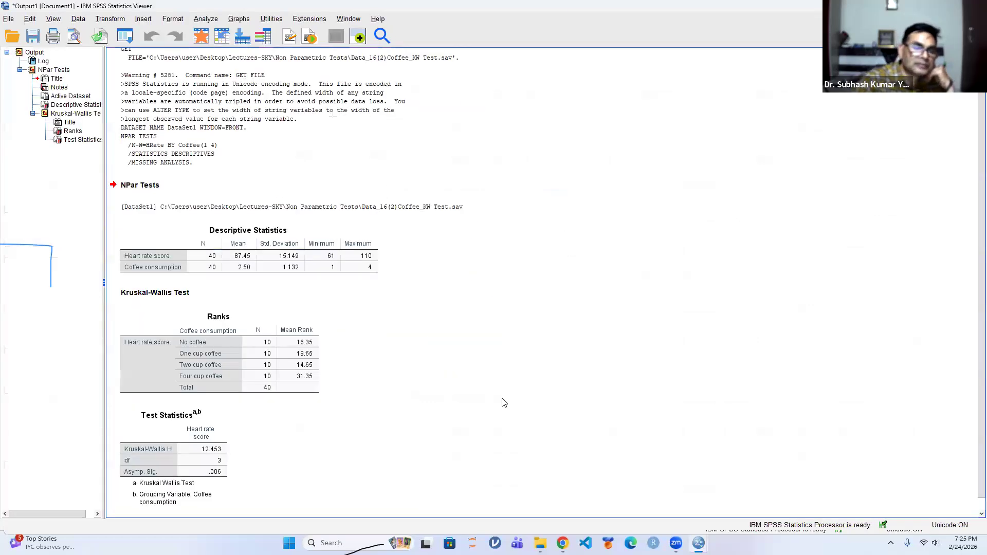
Review the descriptive, ranks and test statistics tables of the Kruskal-Wallis output and close it without saving
click(125, 258)
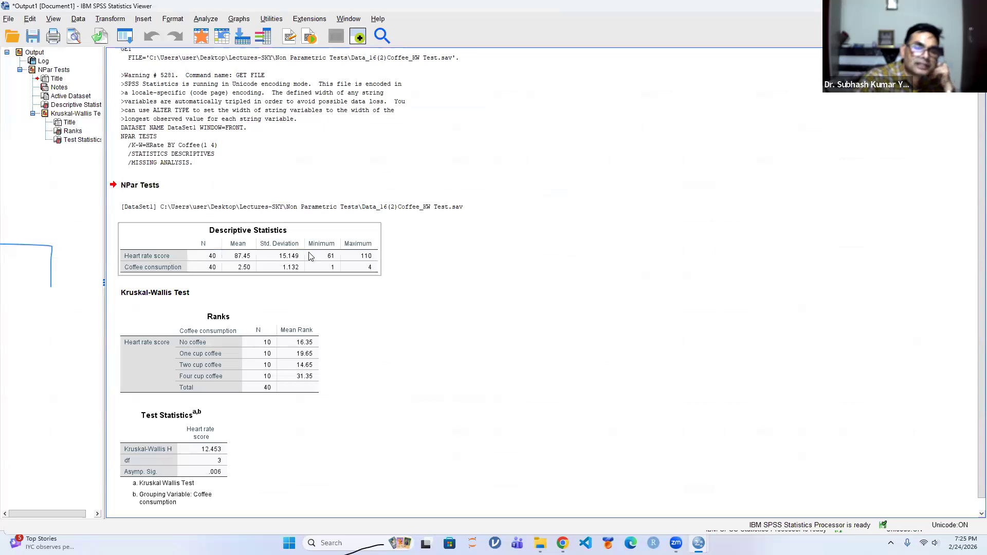
click(188, 339)
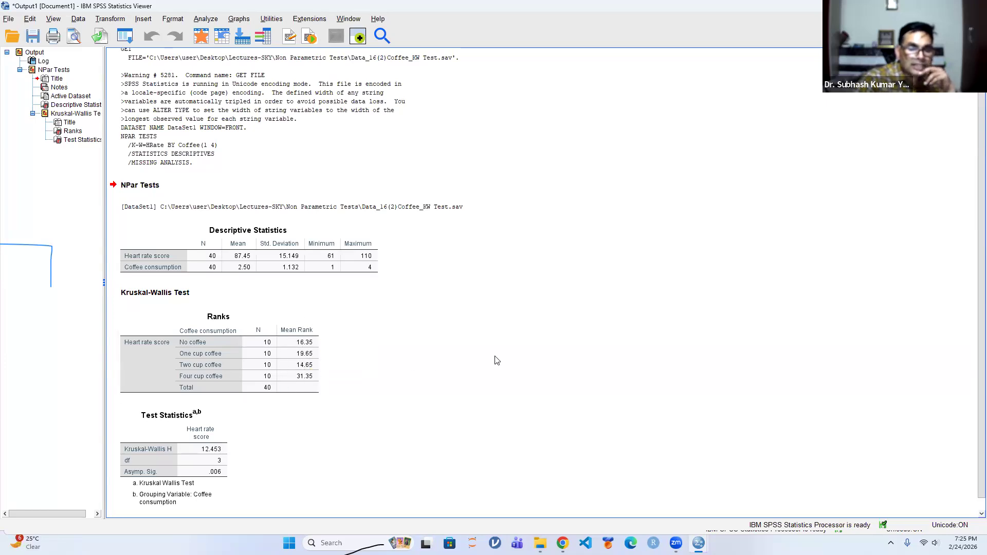
scroll(496, 360, down, 1)
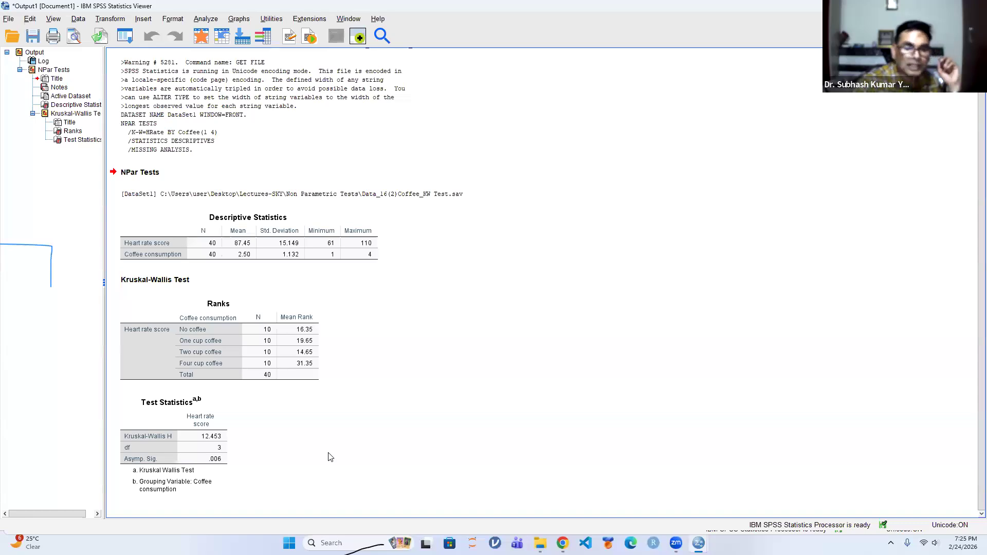
click(764, 76)
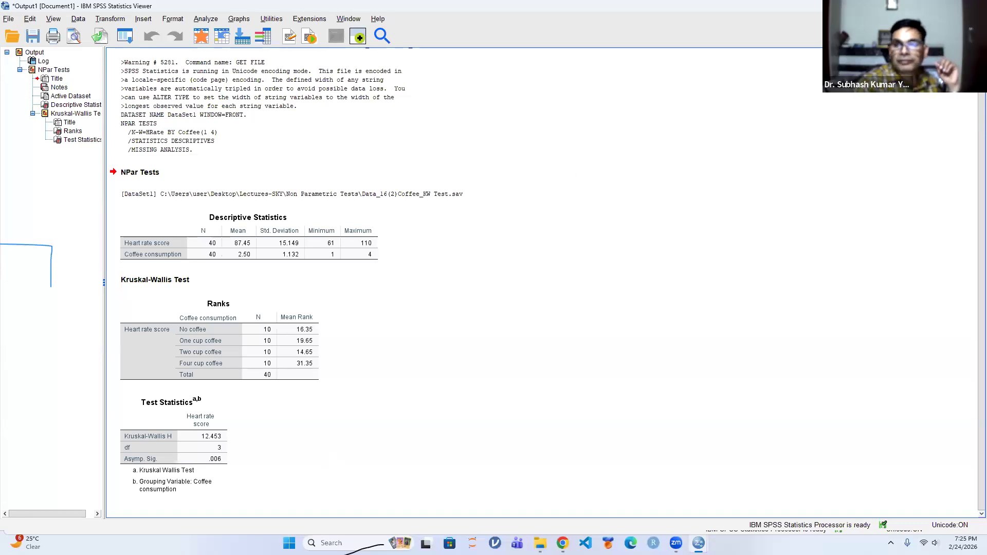
click(974, 6)
click(499, 288)
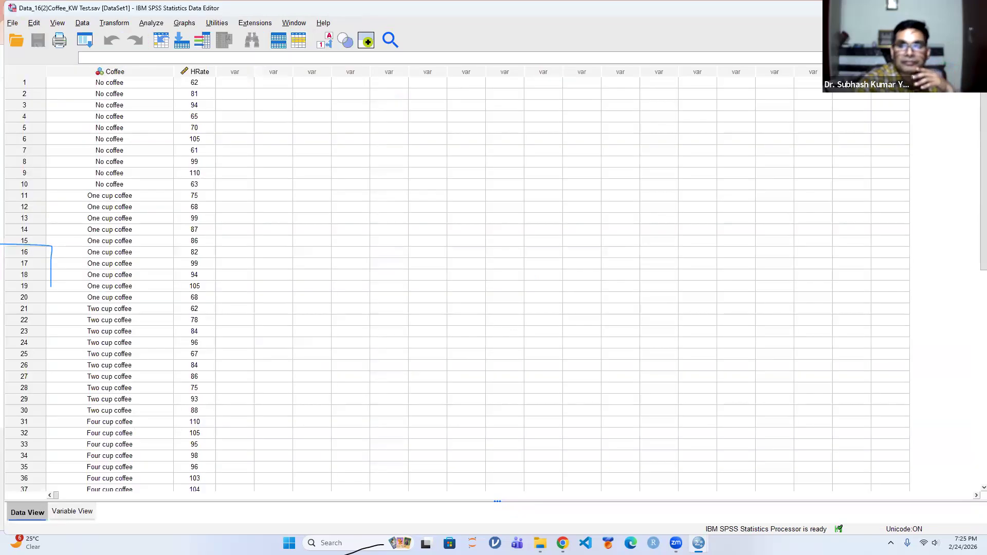
Close the coffee data and open the Data_17(2)Marketing Campaign_FANOVA data file
click(974, 6)
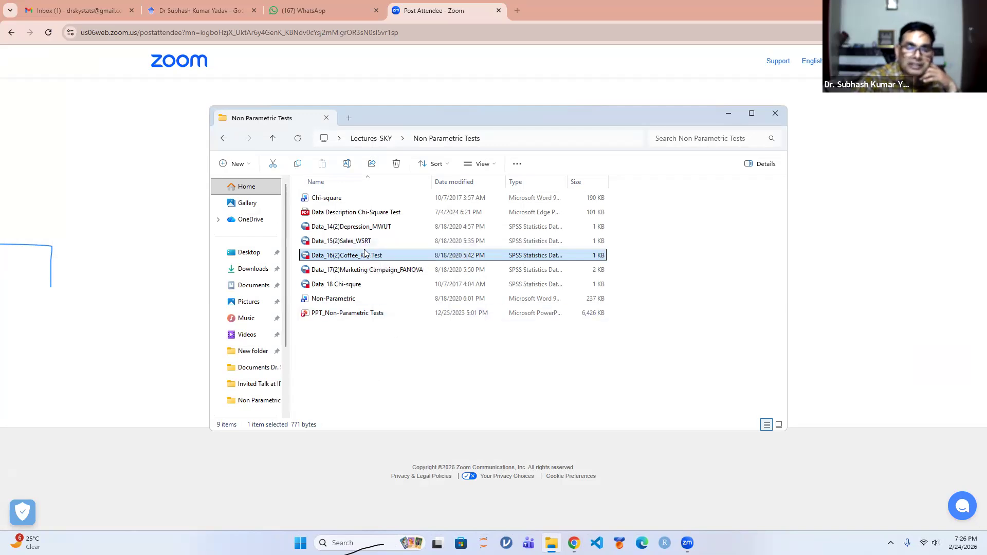
double_click(353, 273)
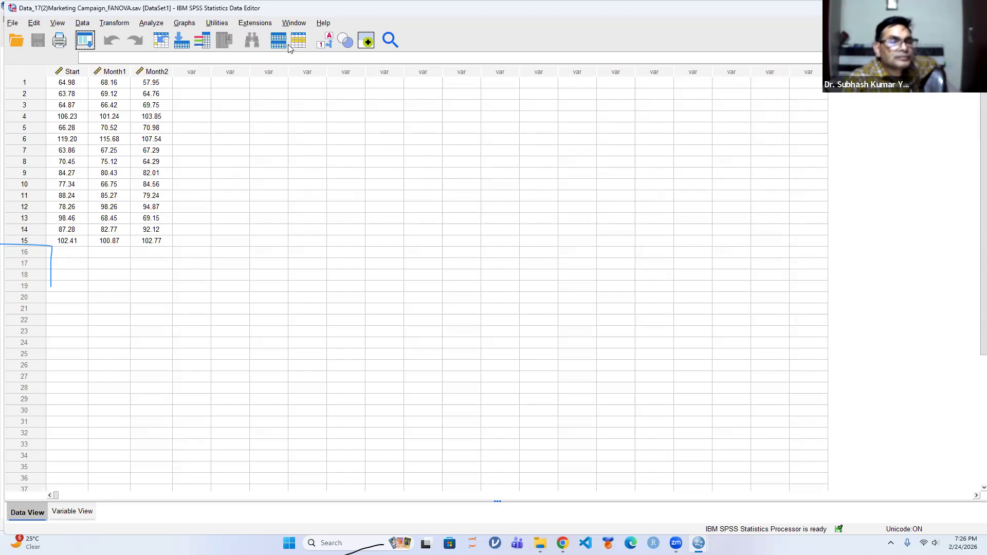
Set up a legacy K Related Samples Friedman test with sales at start, after 1 month and after 2 months as test variables
click(150, 23)
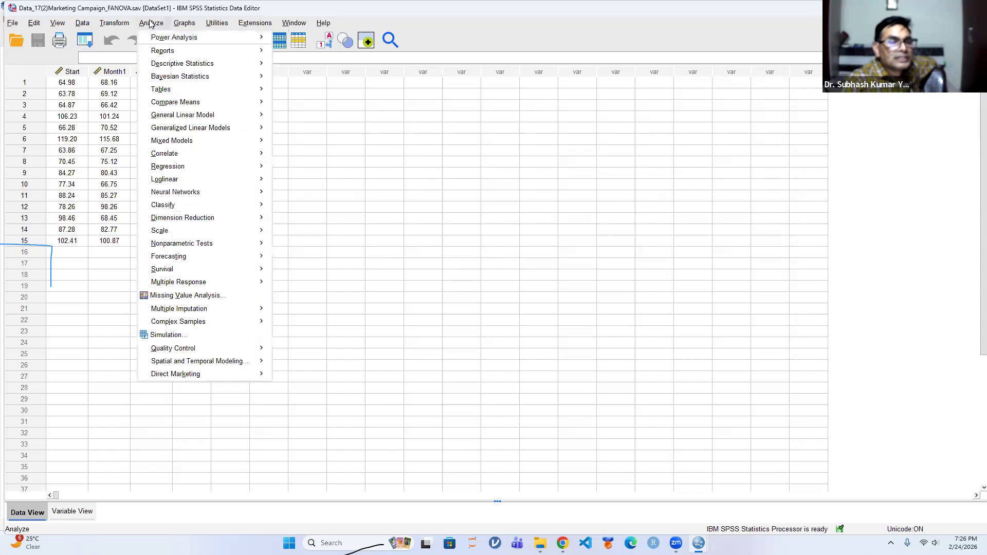
mouse_move(211, 245)
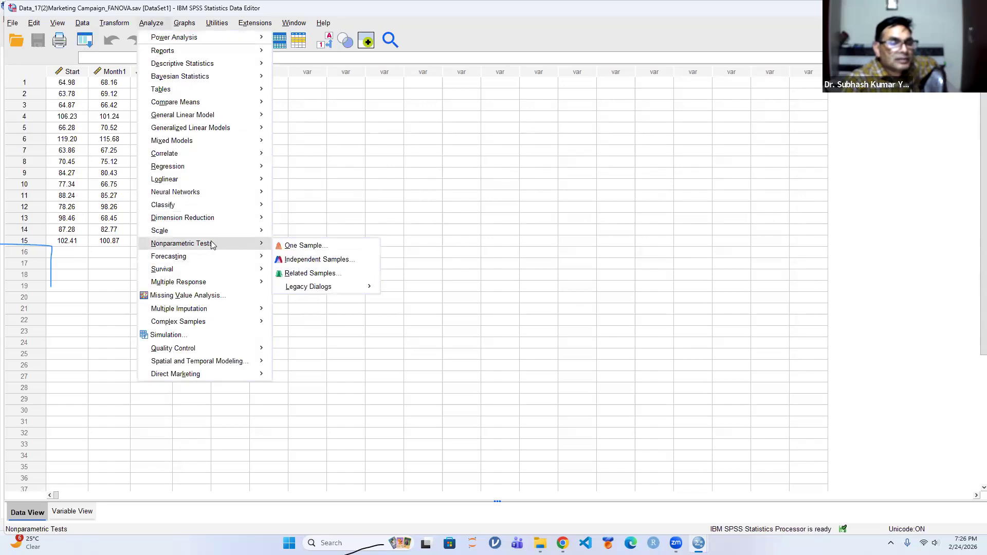
mouse_move(359, 291)
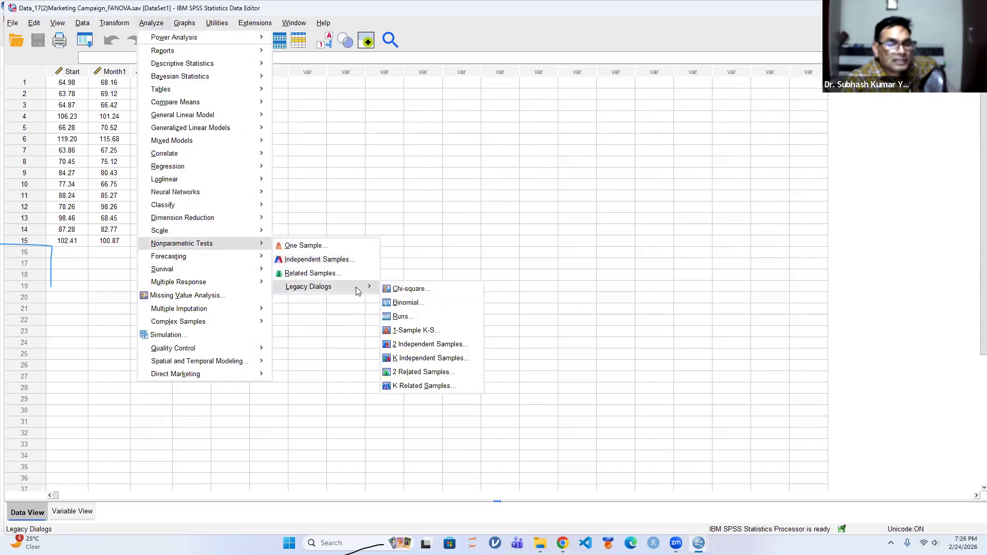
click(424, 386)
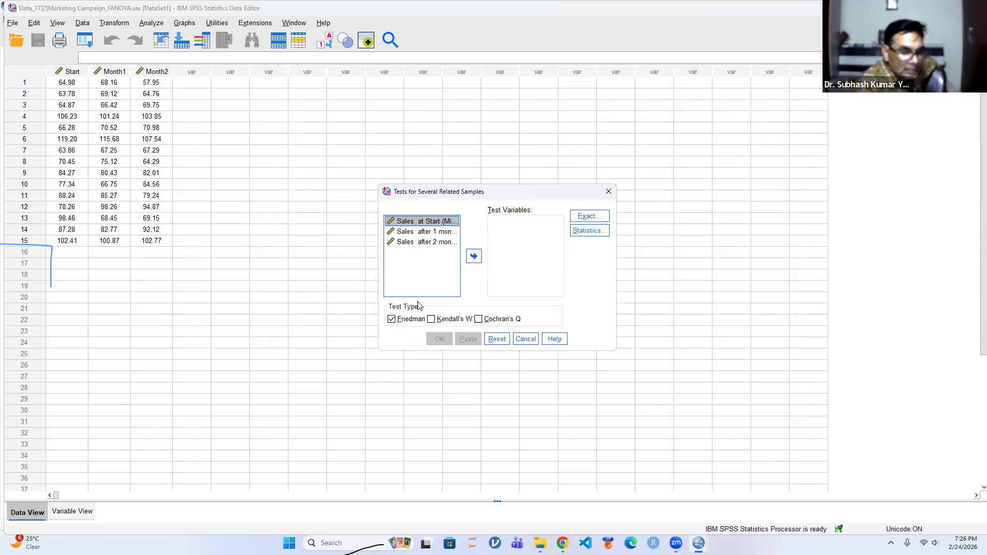
key(ctrl+a)
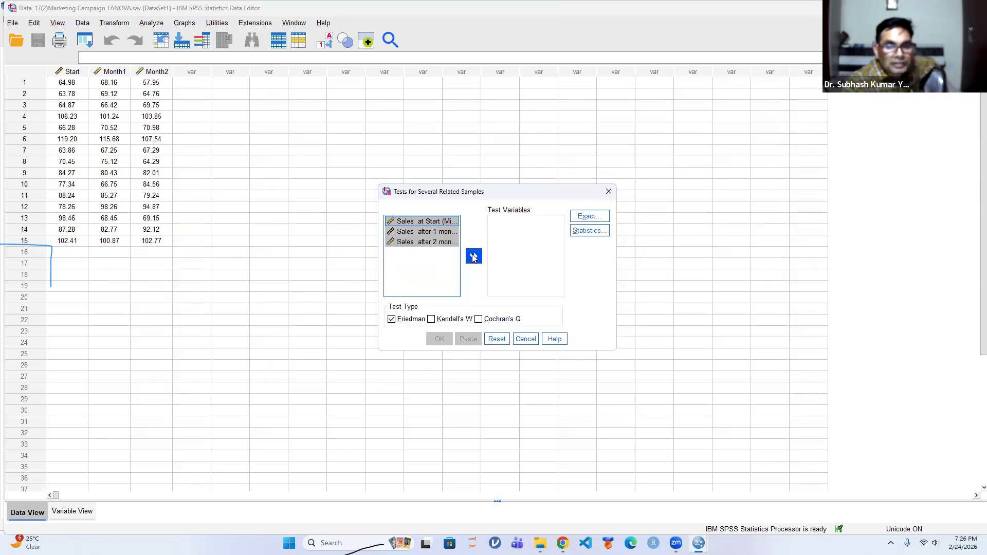
click(473, 256)
Request descriptive statistics and run the Friedman test on the three sales variables
click(585, 230)
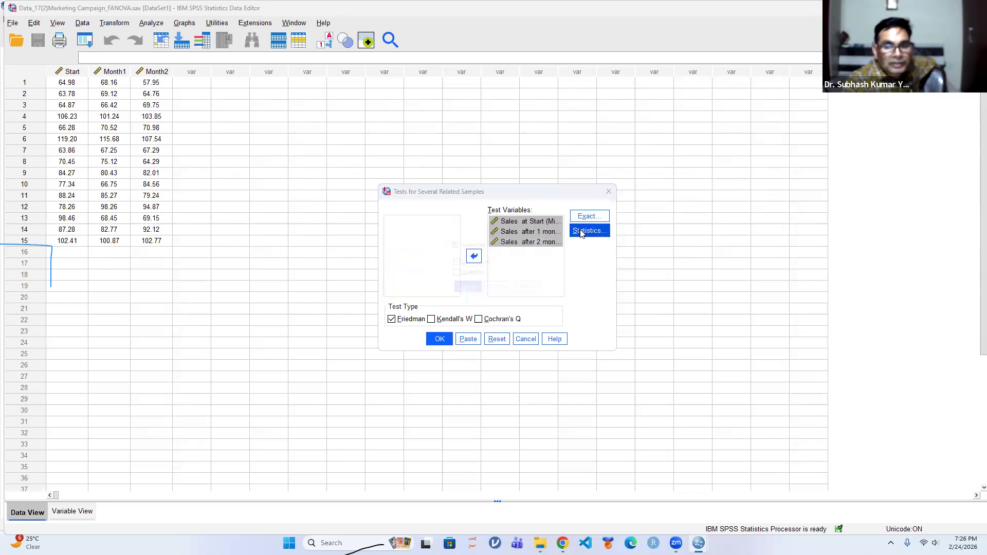
click(462, 289)
click(439, 339)
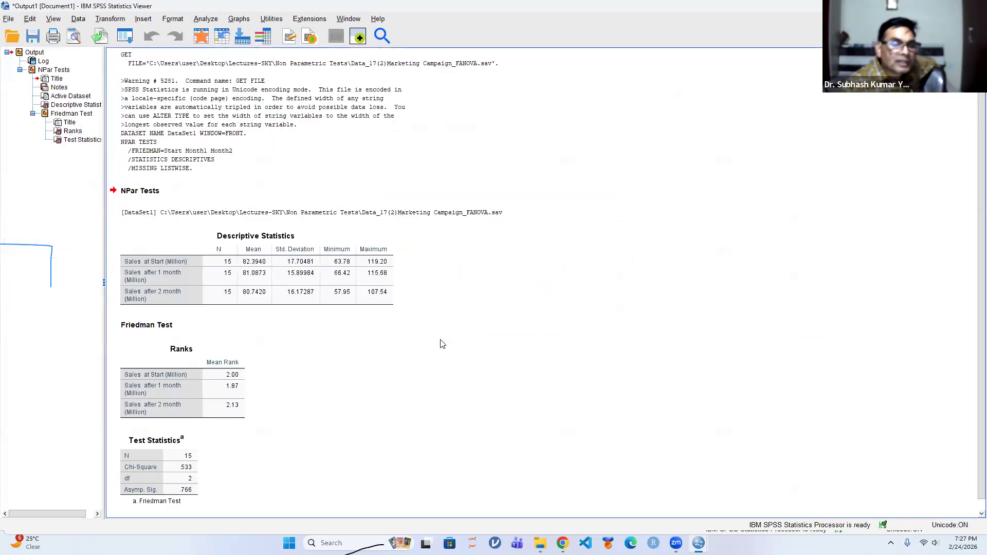
Close the Friedman output without saving and replace the marketing campaign data with the Data_18 Chi-squre data file
scroll(329, 297, down, 1)
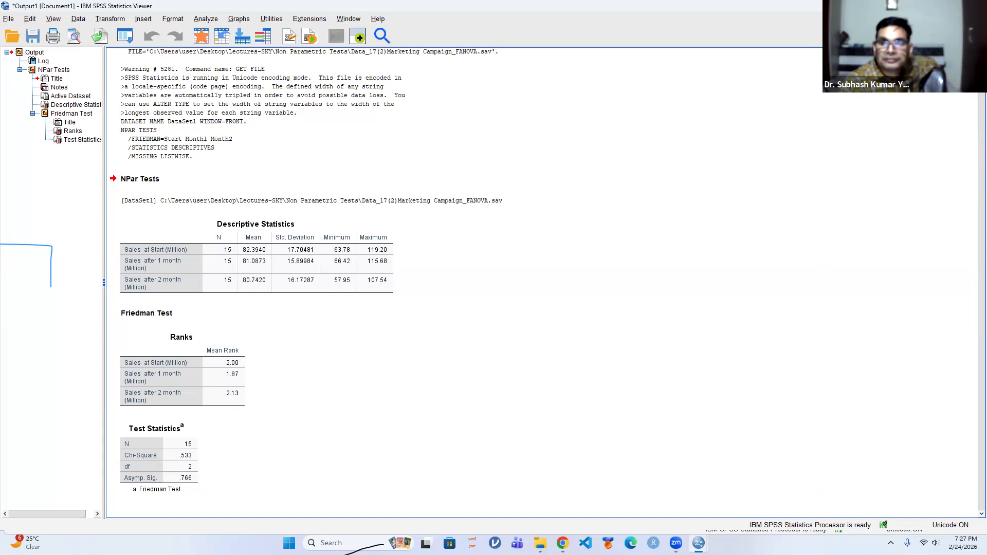
click(975, 6)
click(491, 284)
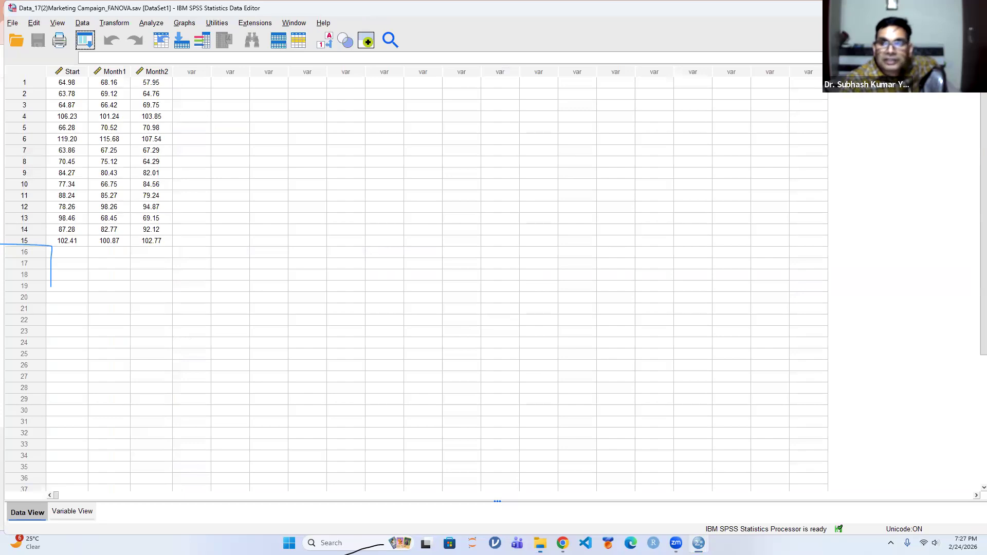
click(975, 7)
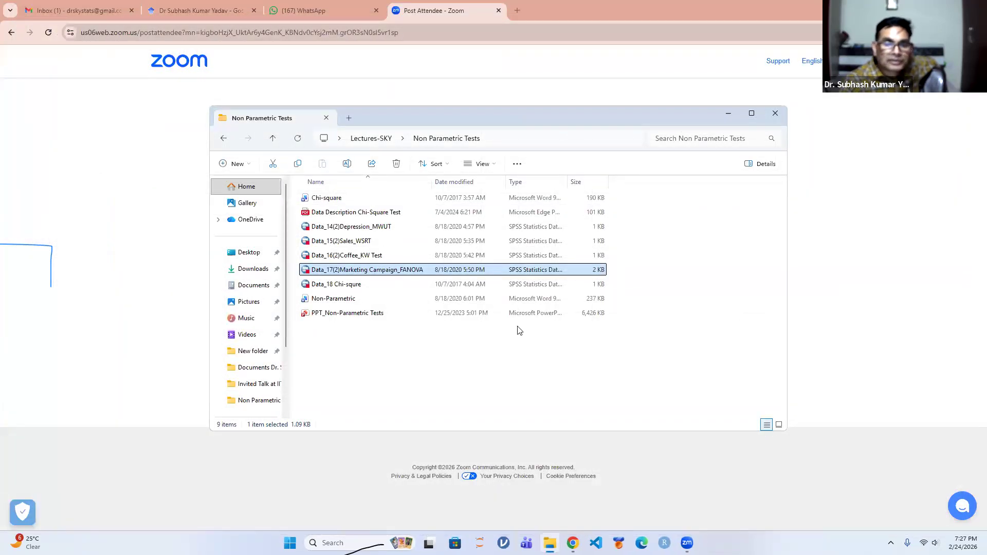
double_click(354, 286)
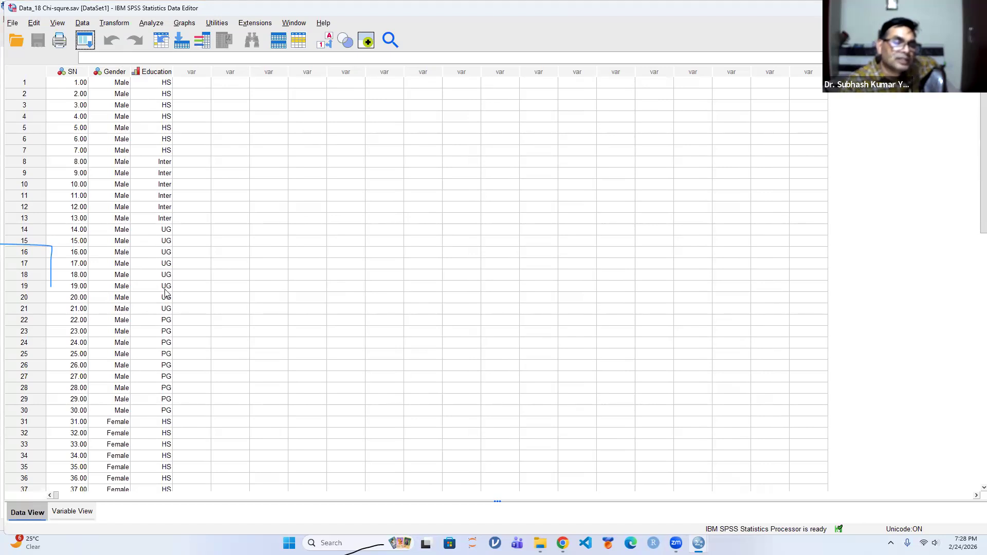
Switch the Gender and Education columns between value labels and numeric codes to compare them, ending on the labels
click(325, 46)
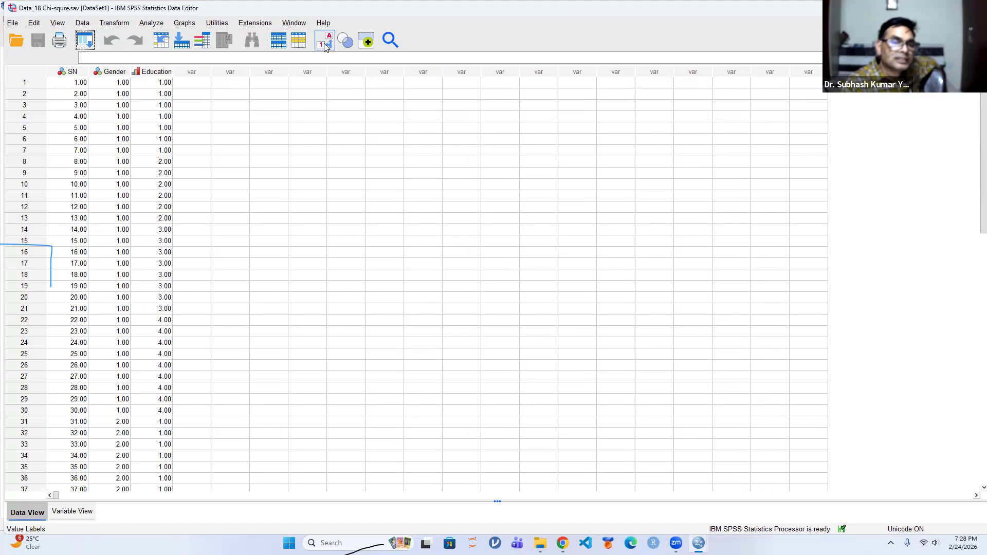
click(325, 45)
click(325, 45)
click(325, 45)
click(325, 45)
click(325, 45)
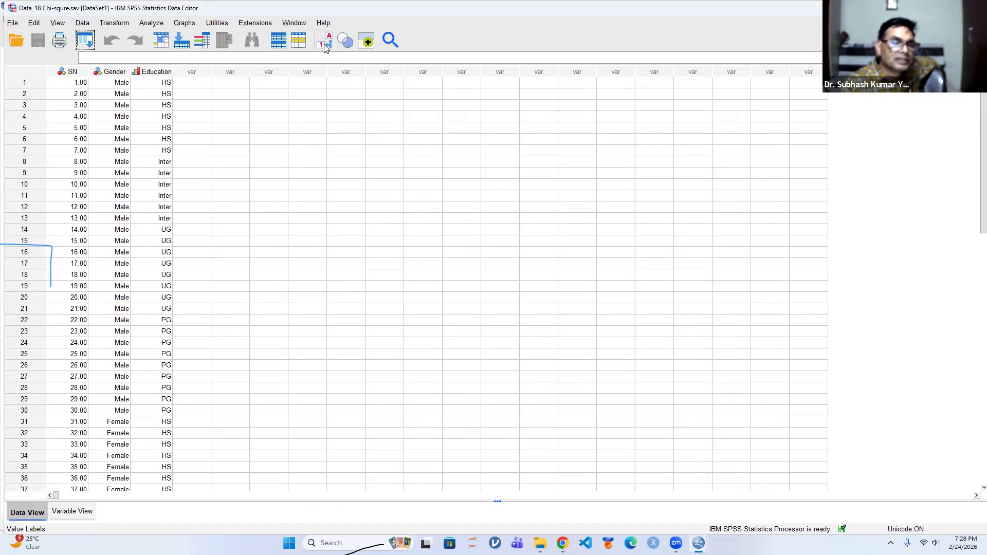
Set up a Crosstabs analysis with Gender of subject as the row variable and Education of subject as the column variable
click(151, 24)
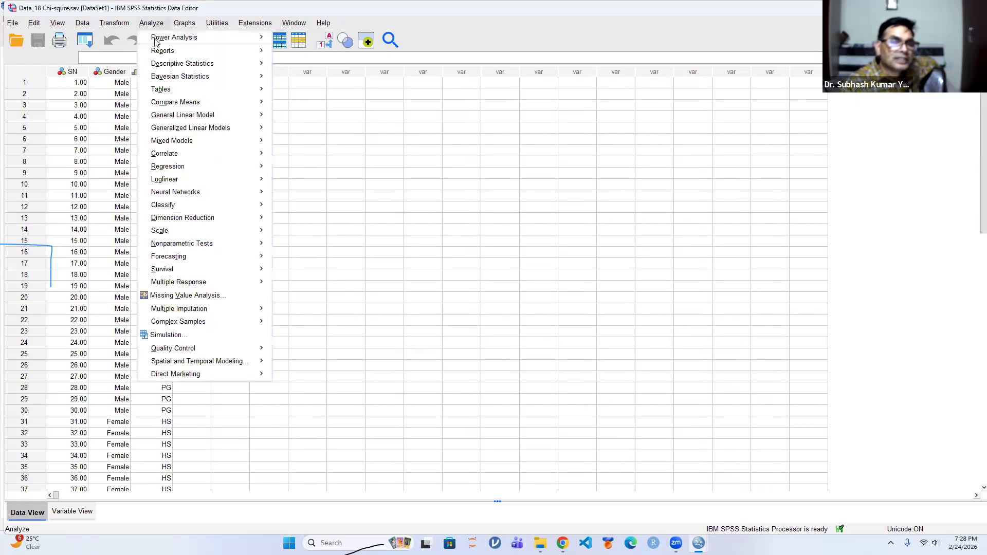
mouse_move(165, 67)
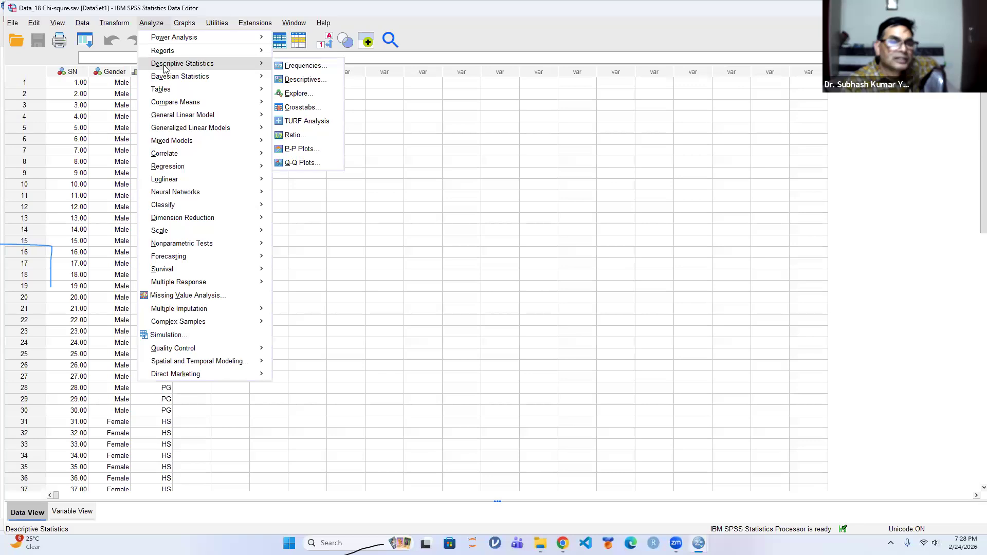
click(300, 108)
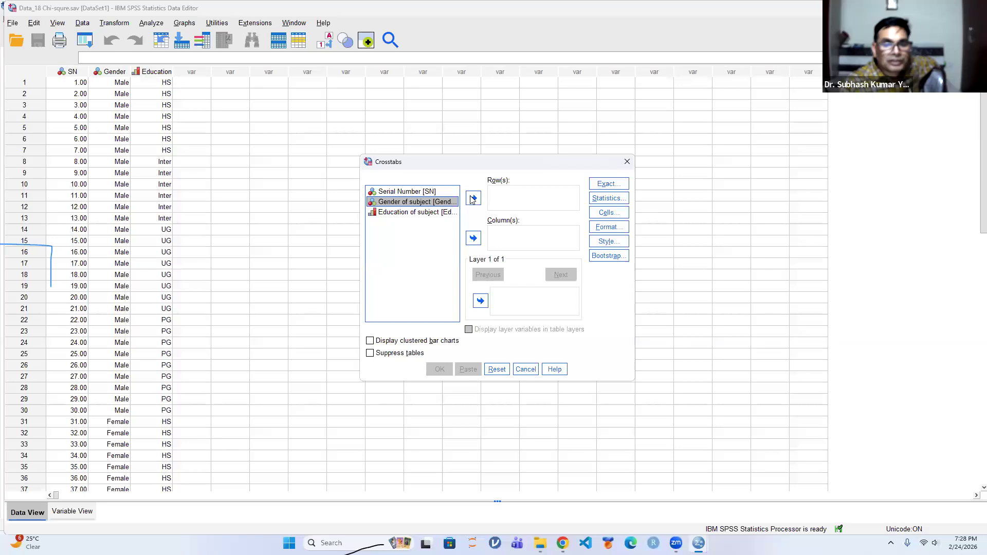
double_click(426, 203)
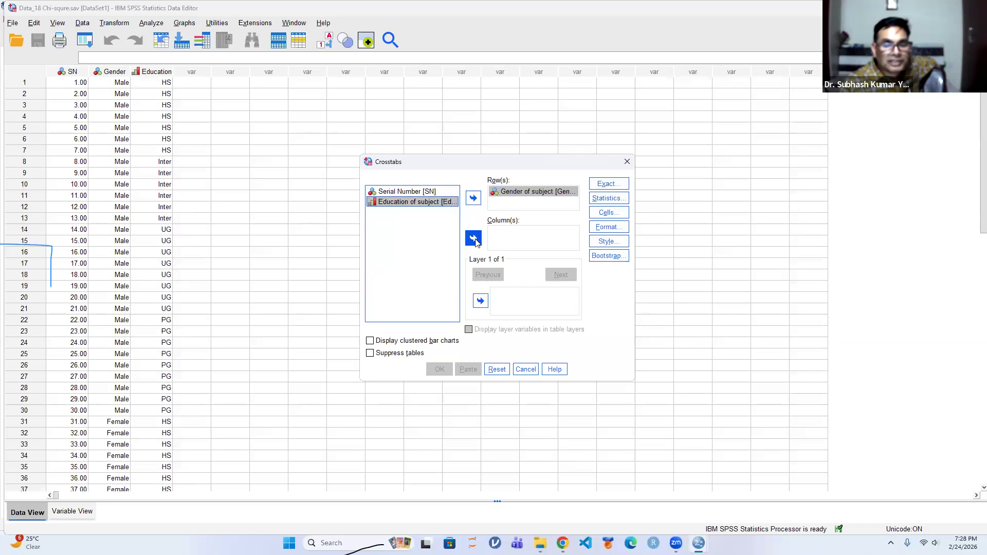
click(474, 239)
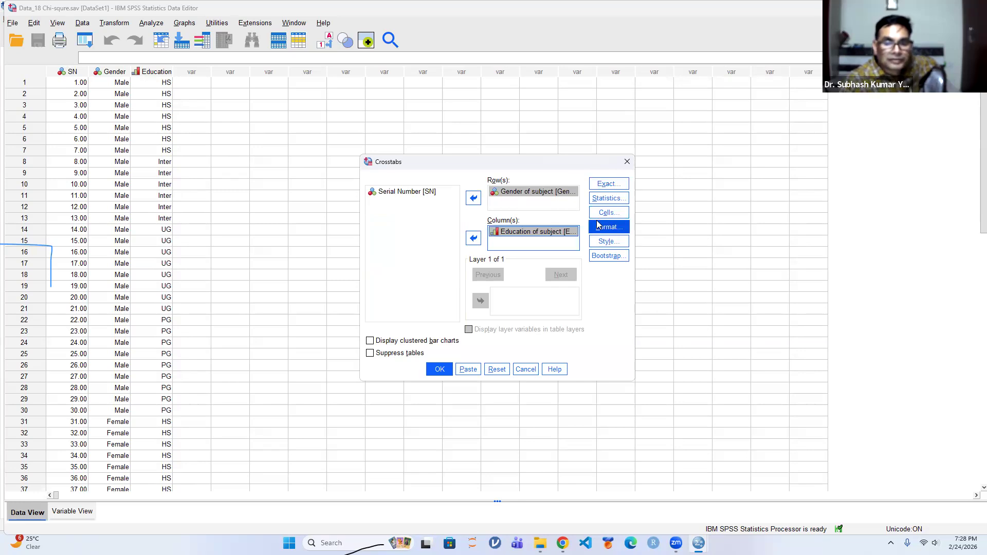
Request the Chi-square and Correlations statistics for the crosstab
click(615, 198)
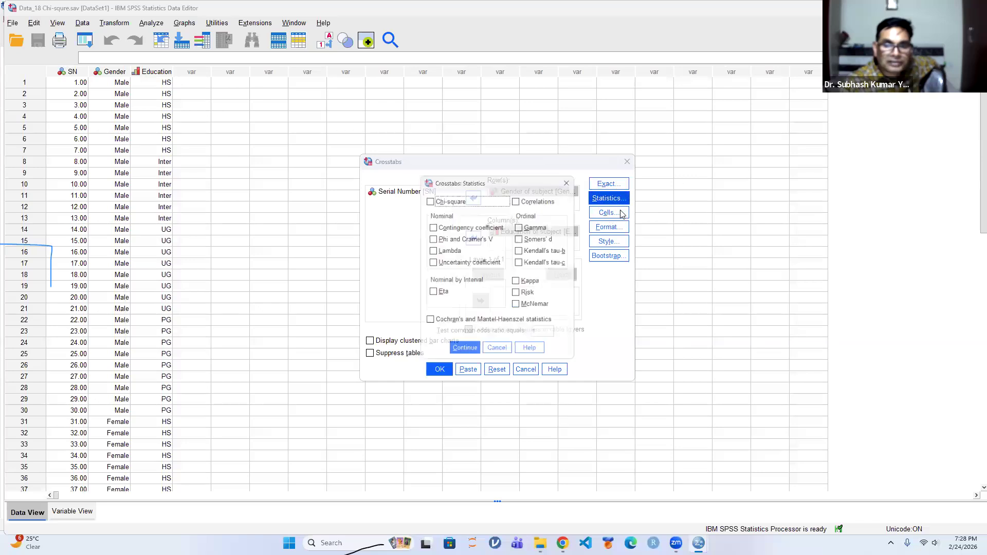
click(428, 198)
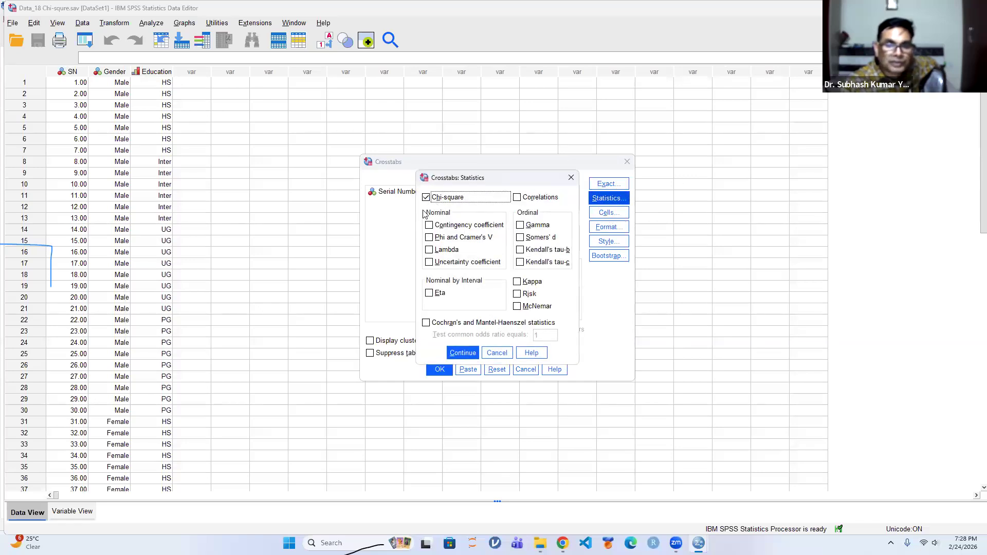
click(517, 198)
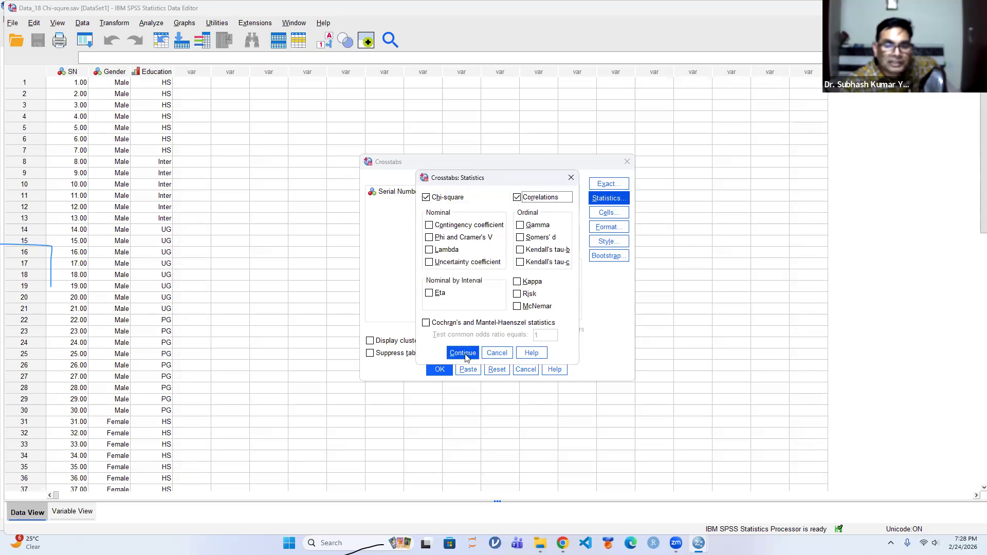
click(464, 354)
Include row, column and total percentages in the crosstab cells alongside the observed counts
click(609, 211)
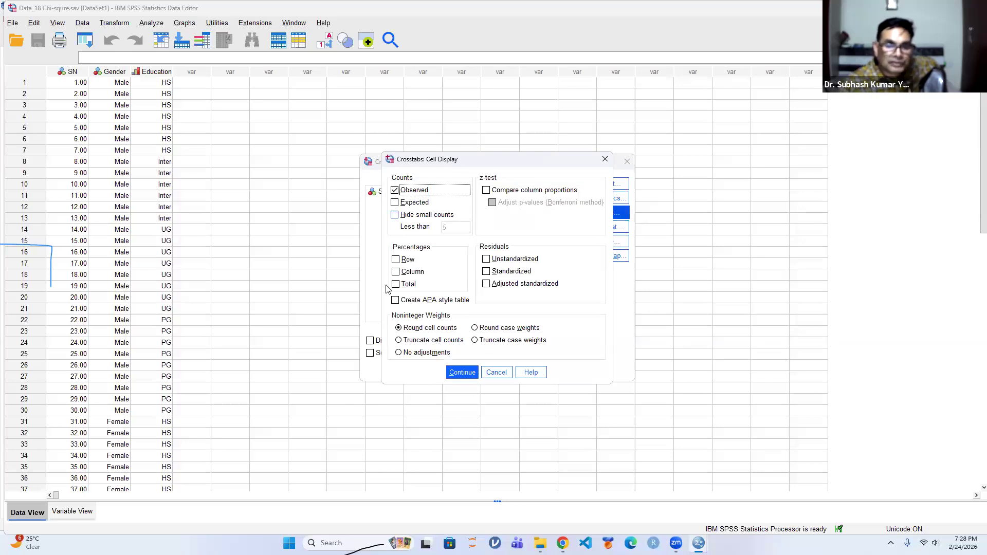
click(396, 260)
click(396, 272)
click(395, 285)
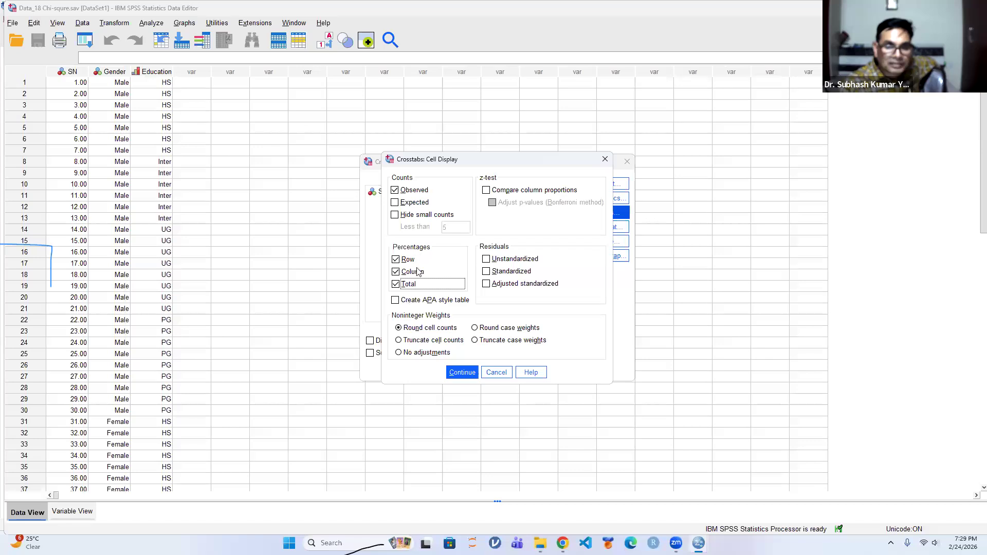
click(459, 374)
Keep the ascending row order and run the Gender by Education crosstab
click(606, 230)
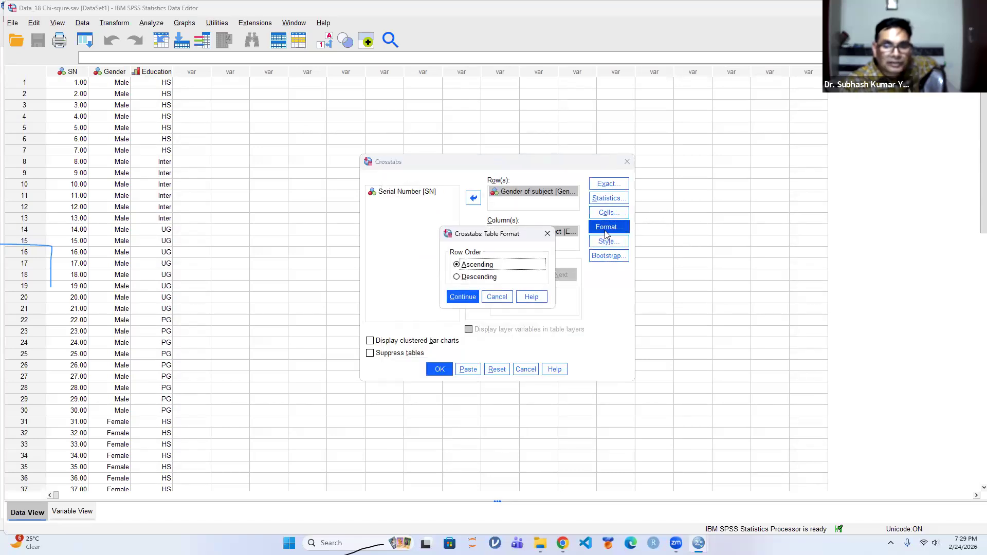
click(469, 298)
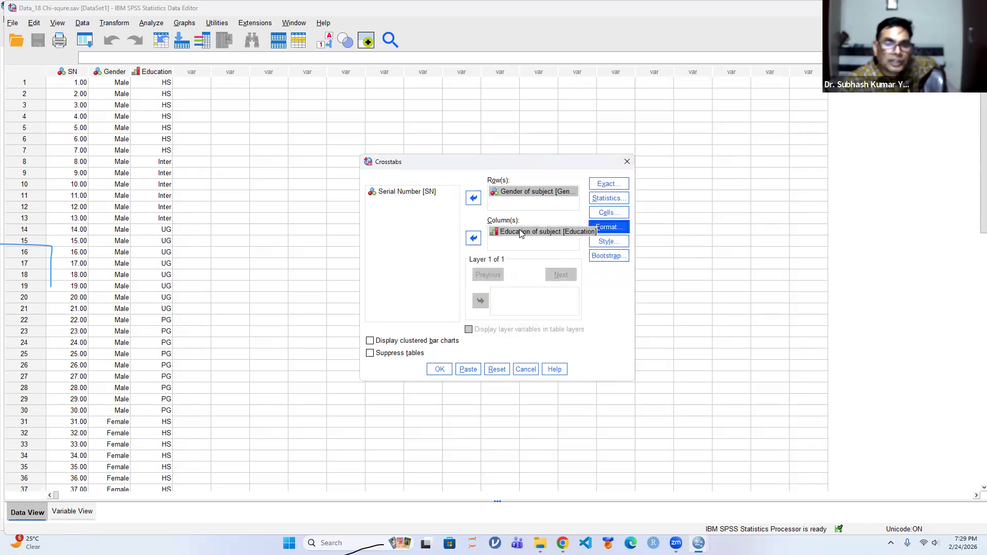
click(437, 369)
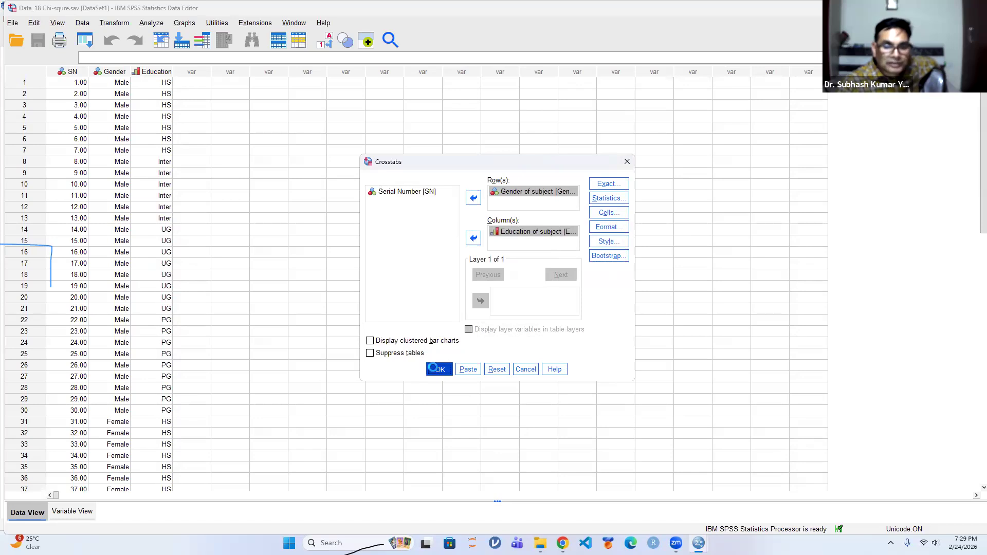
Examine the Gender by Education crosstabulation, Chi-Square Tests and Symmetric Measures tables in the output
click(382, 238)
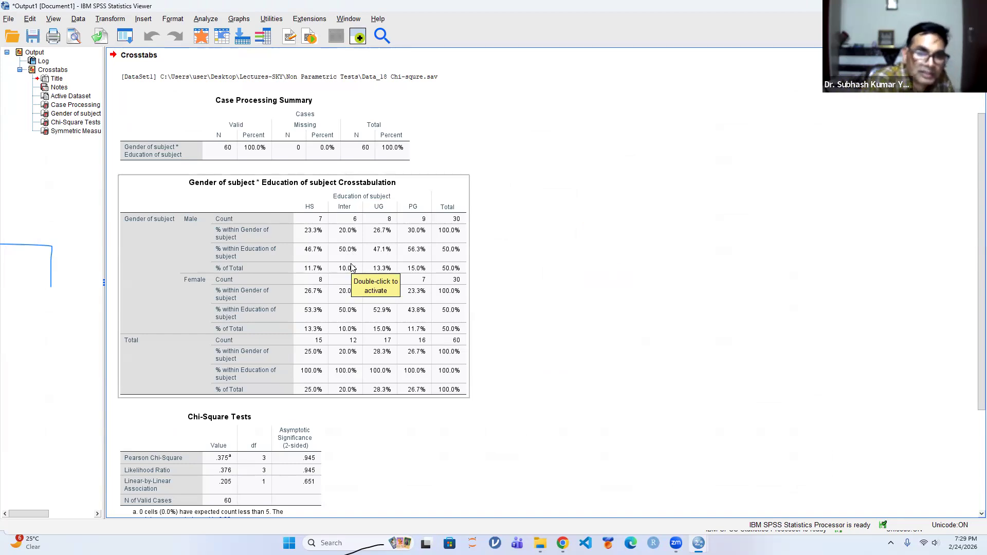
scroll(308, 281, down, 3)
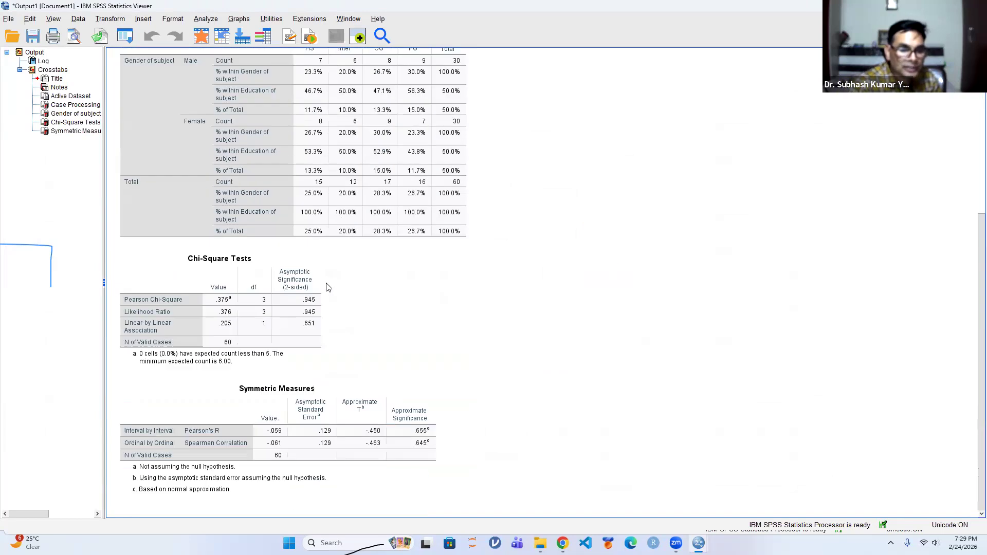
click(227, 345)
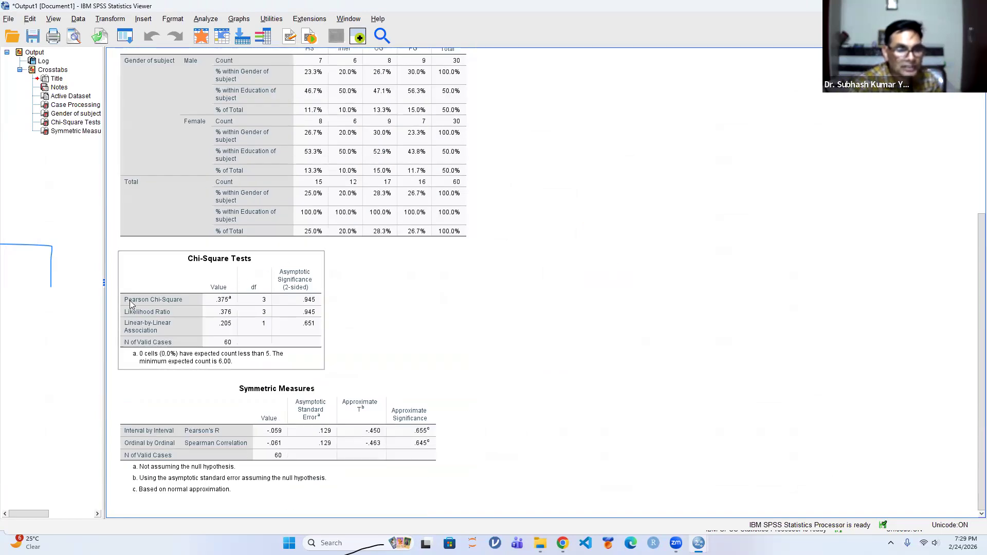
click(395, 313)
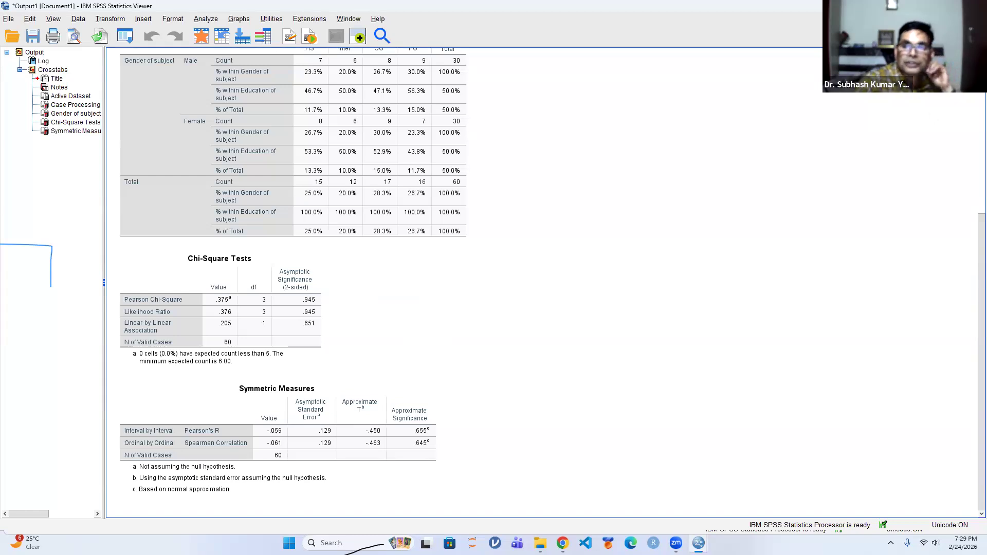
Close the crosstab output without saving, along with the chi-square data file and the Non Parametric Tests folder
click(975, 6)
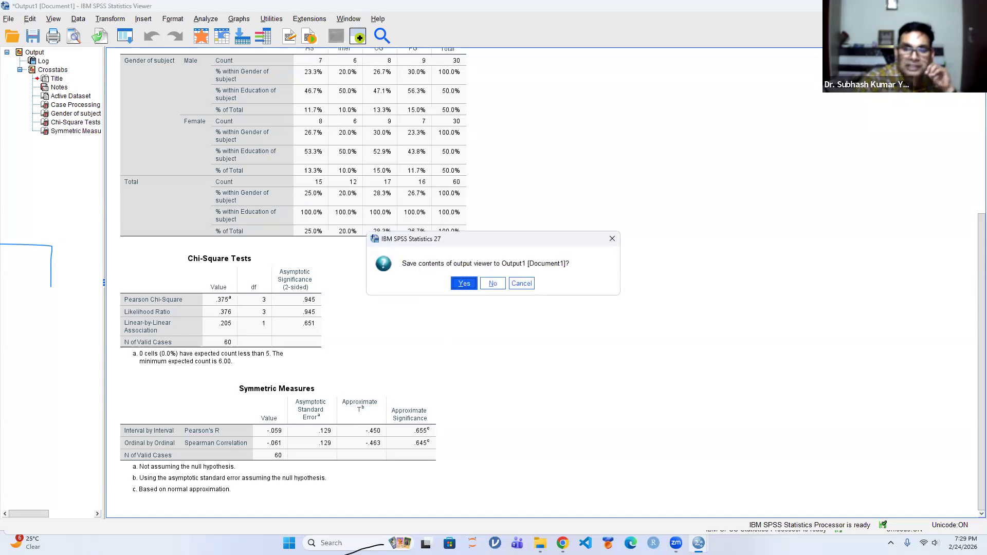
key(n)
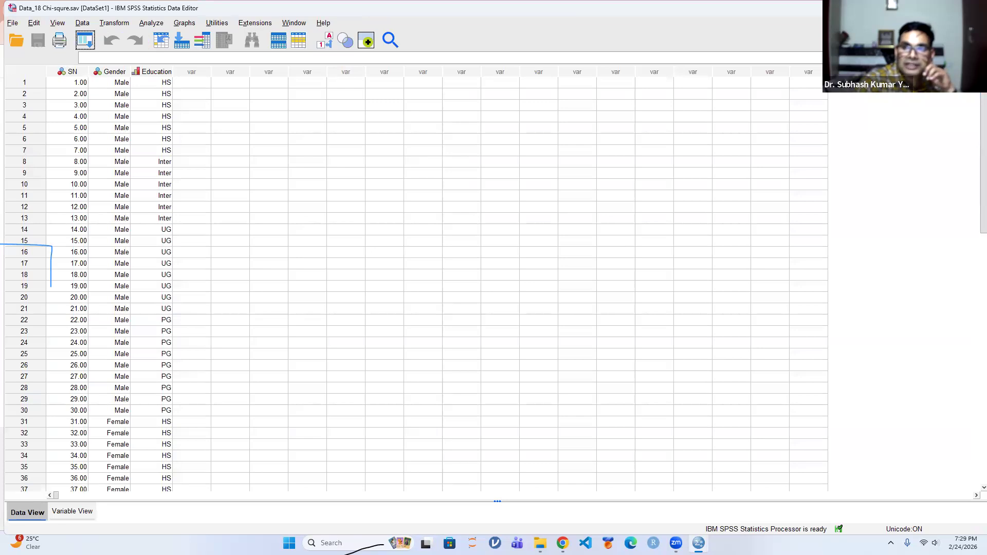
click(974, 6)
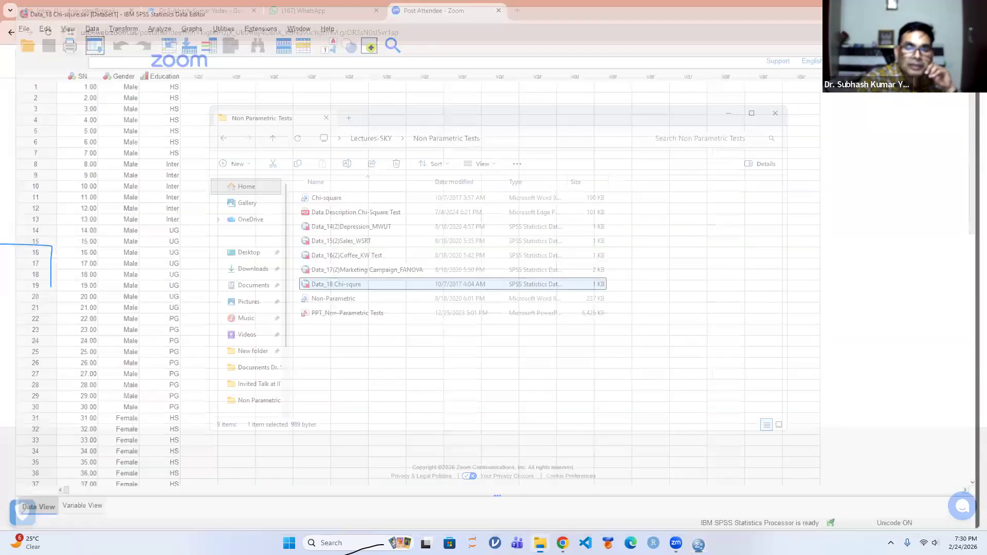
click(763, 117)
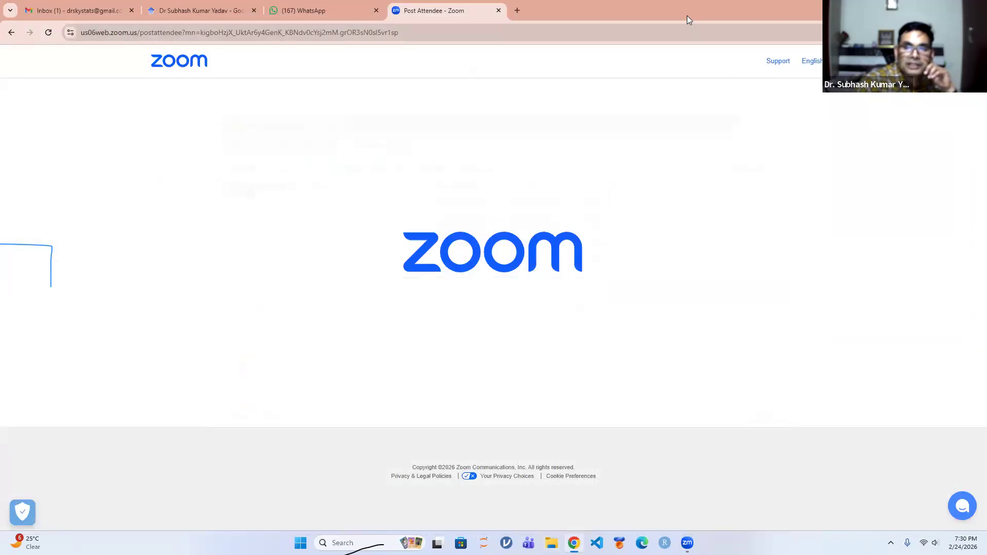
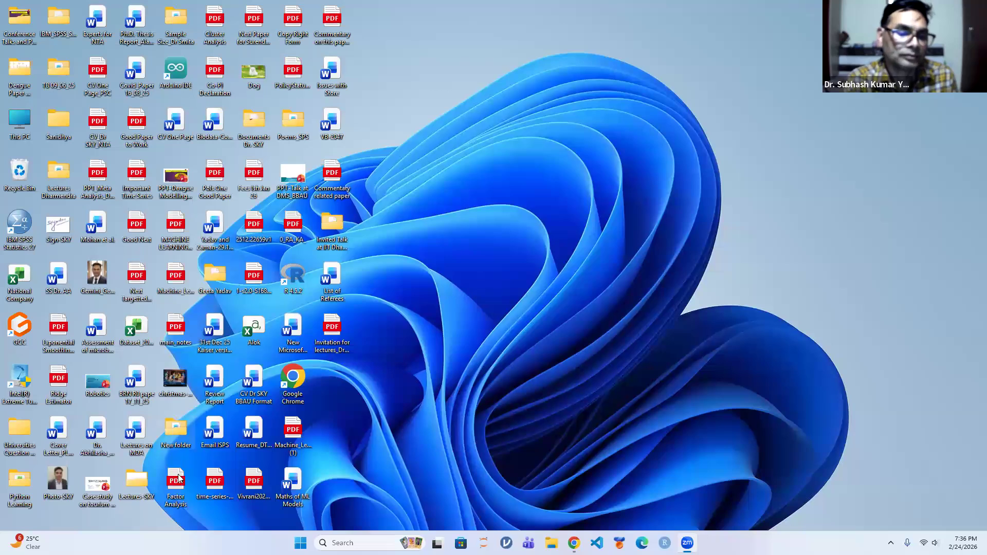
Open the data file Data_15(2)Sales_WSRT from the Non Parametric Tests folder inside Lectures-SKY
double_click(138, 483)
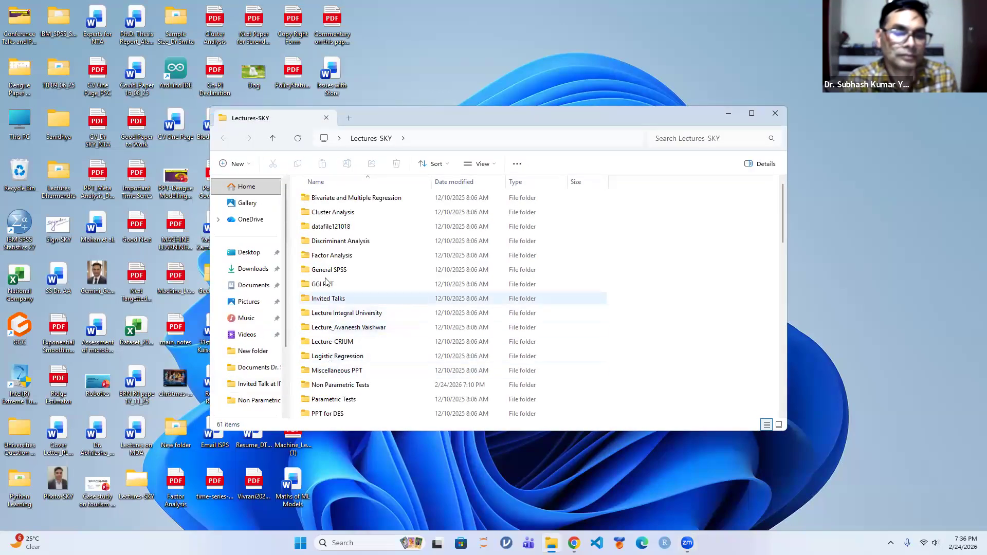
double_click(336, 388)
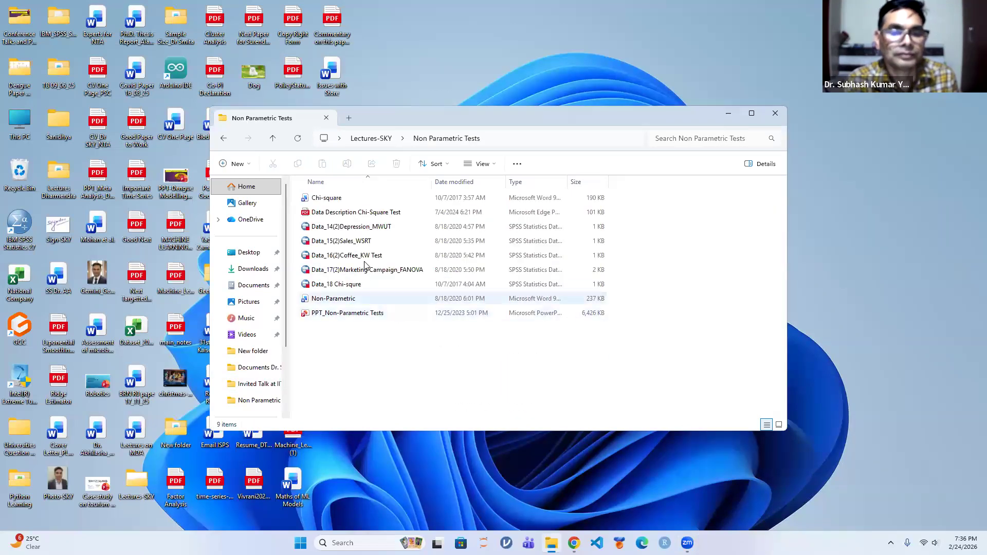
double_click(358, 243)
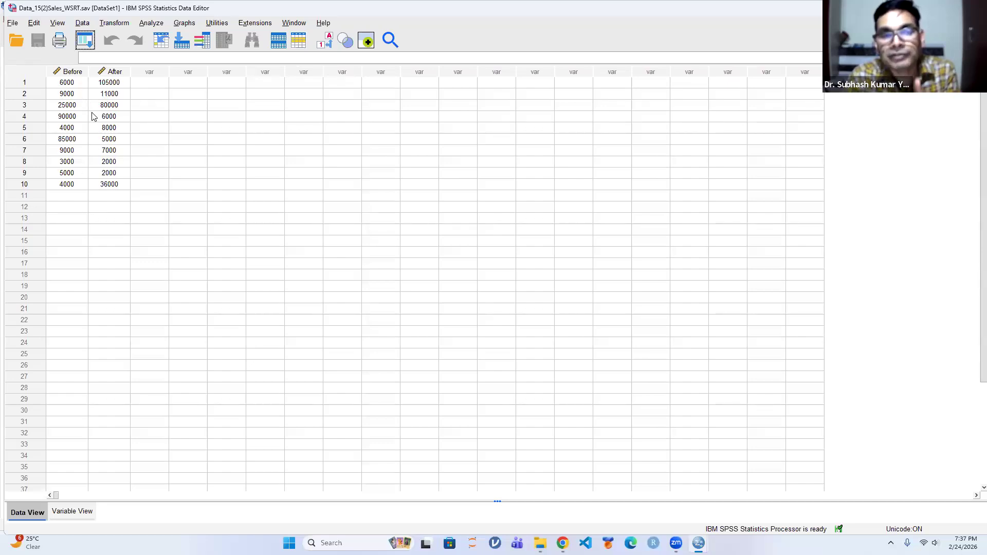
Set up an Explore analysis with the Before and After print advertisement variables as dependents
click(150, 24)
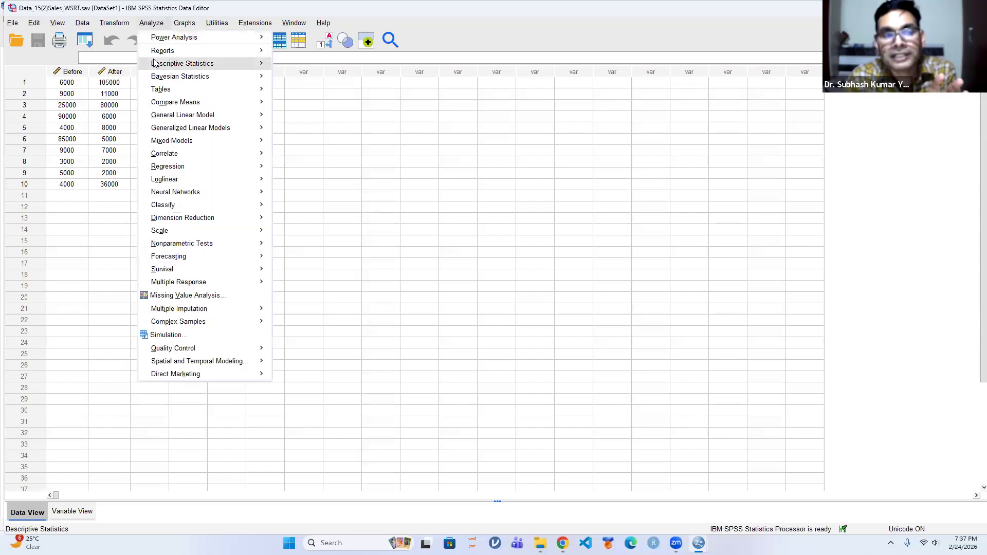
mouse_move(209, 65)
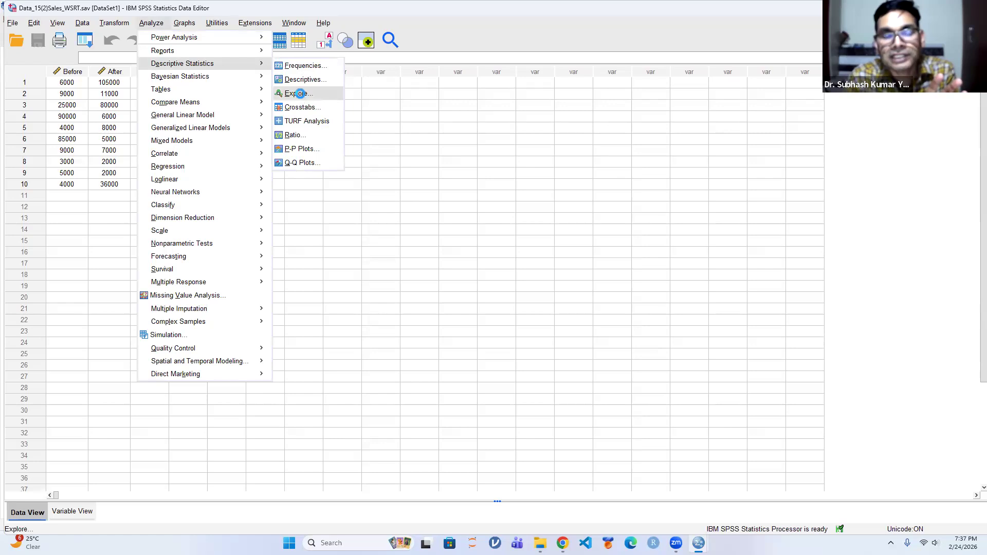
click(298, 94)
click(470, 220)
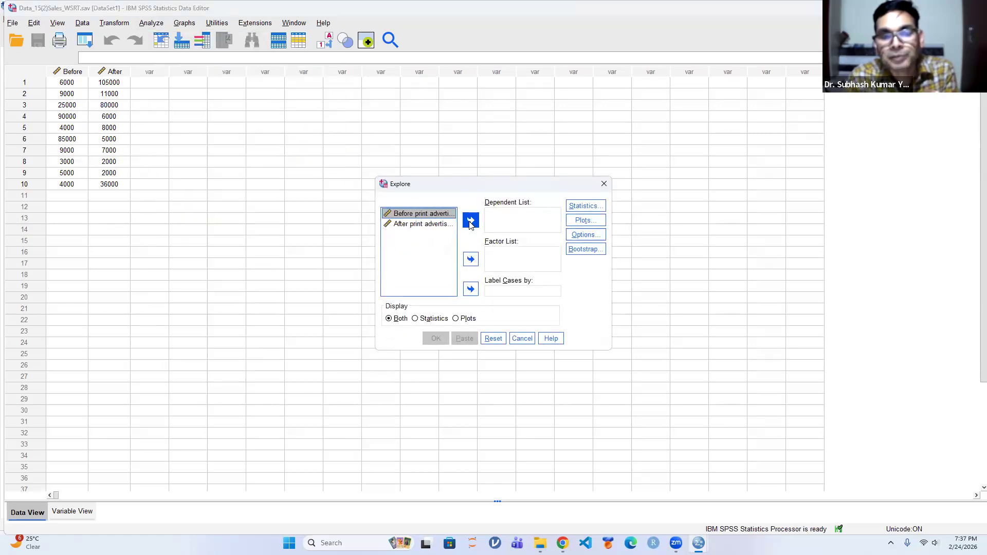
click(427, 221)
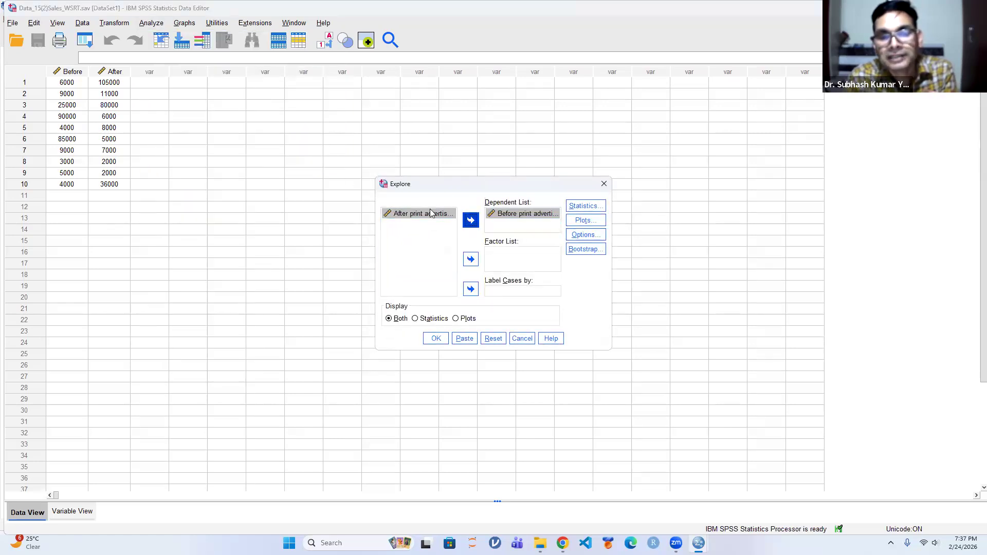
click(470, 220)
Turn off the stem-and-leaf plot, enable normality plots with tests, and run the Explore analysis
click(582, 220)
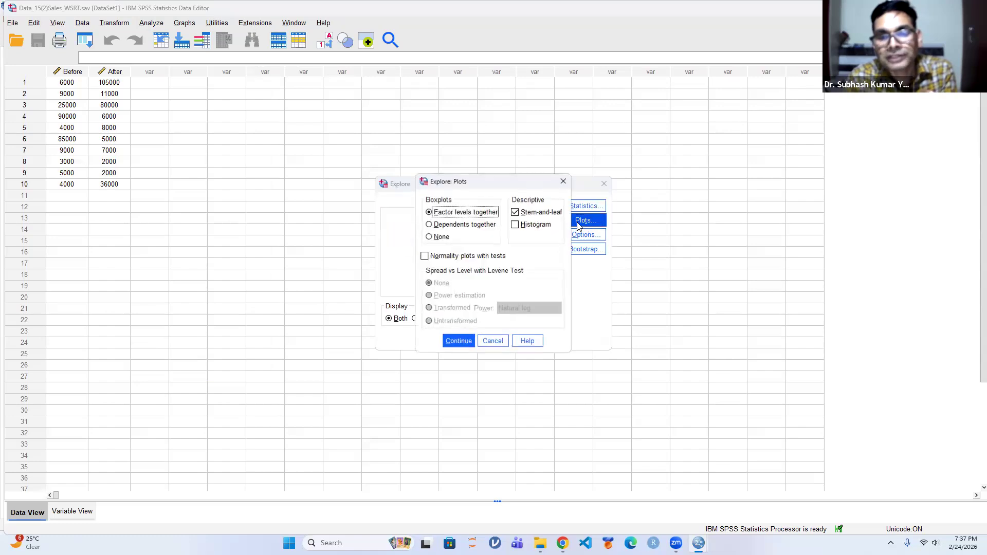
click(514, 212)
click(424, 256)
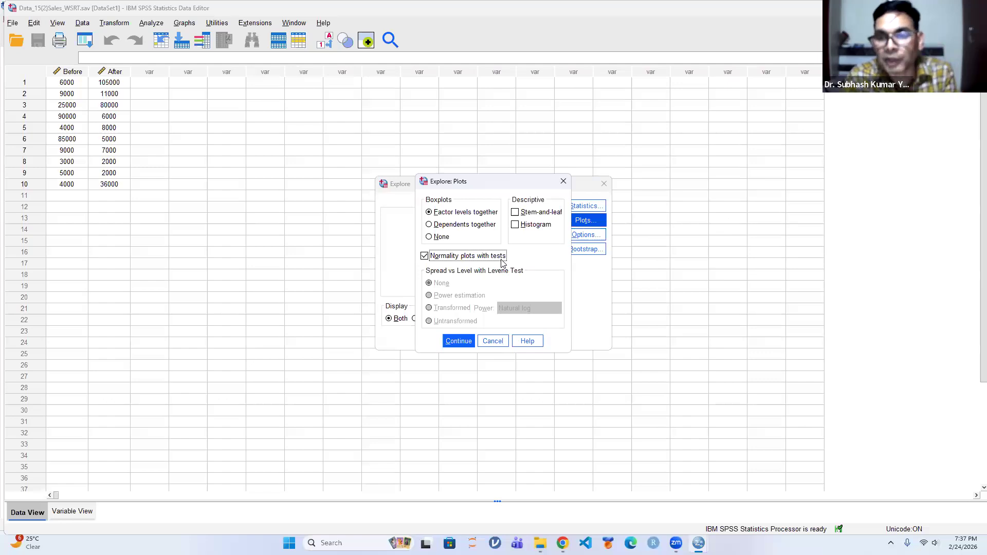
click(458, 340)
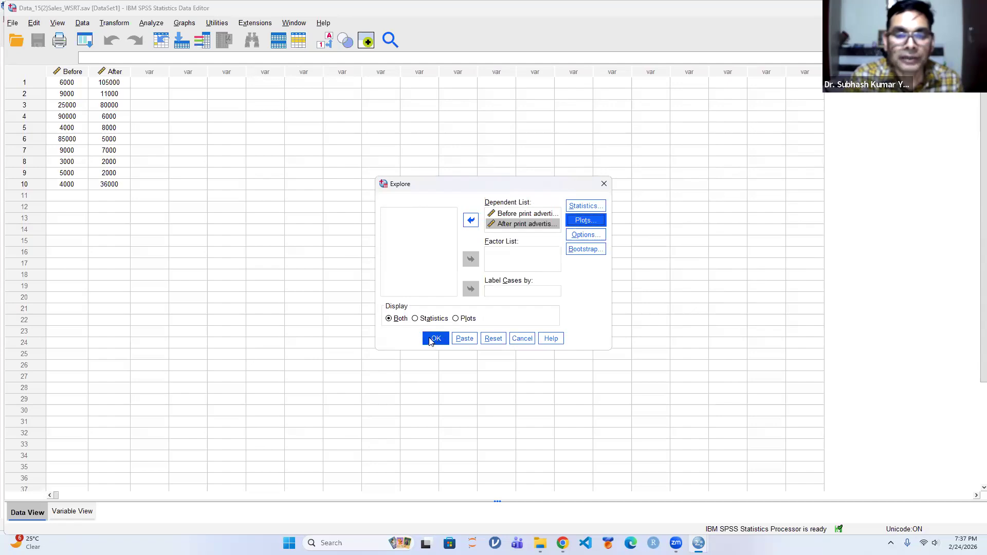
click(432, 341)
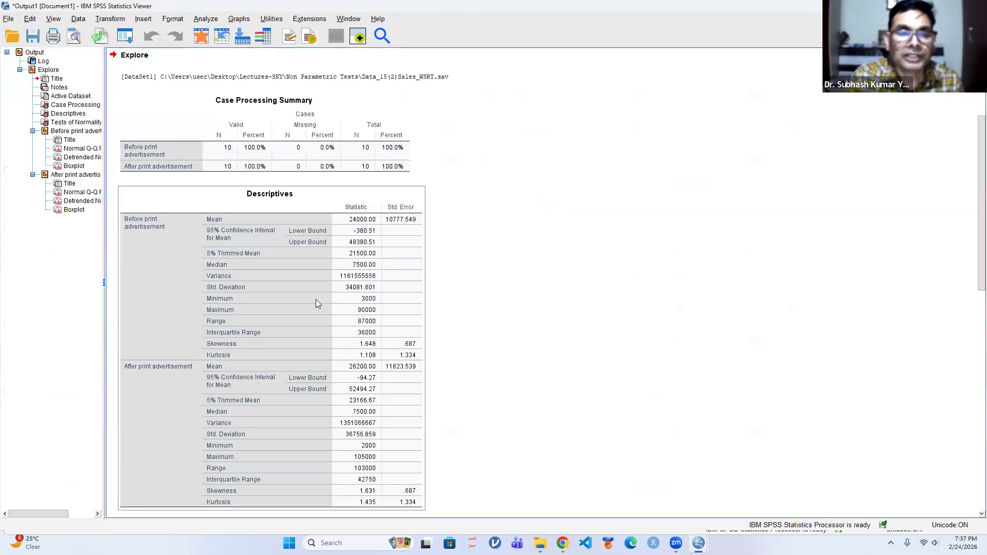
Examine the Tests of Normality table and the normal Q-Q plot of Before print advertisement in the output
scroll(316, 299, down, 10)
scroll(315, 300, down, 5)
scroll(293, 209, up, 3)
click(311, 276)
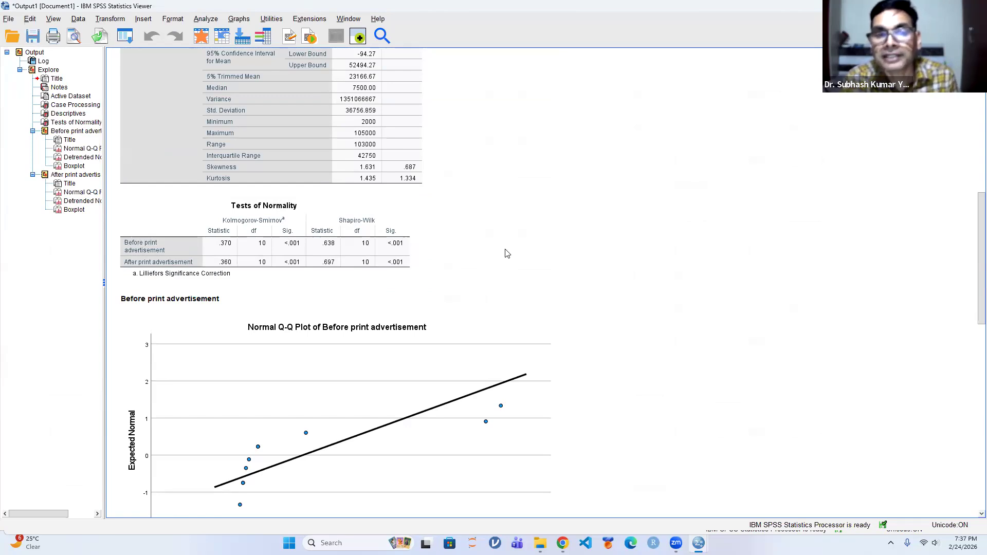
scroll(505, 252, down, 15)
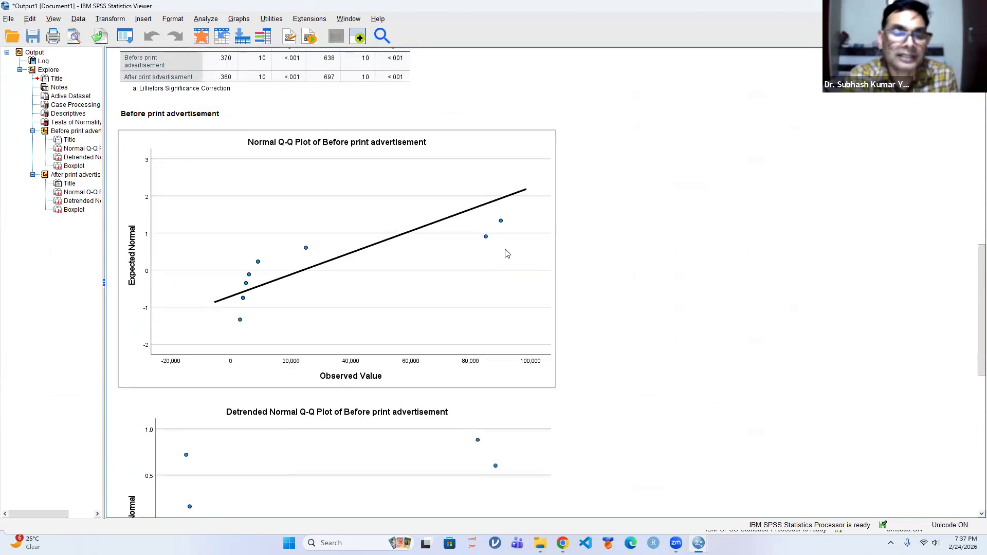
scroll(352, 409, up, 3)
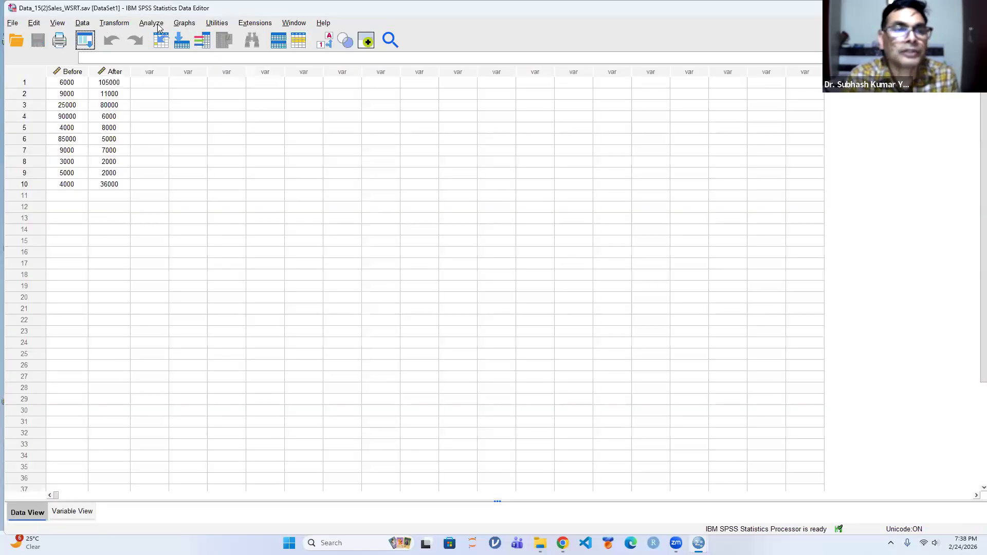
Set up a legacy two-related-samples test pairing Before print advertisement with After print advertisement
click(150, 23)
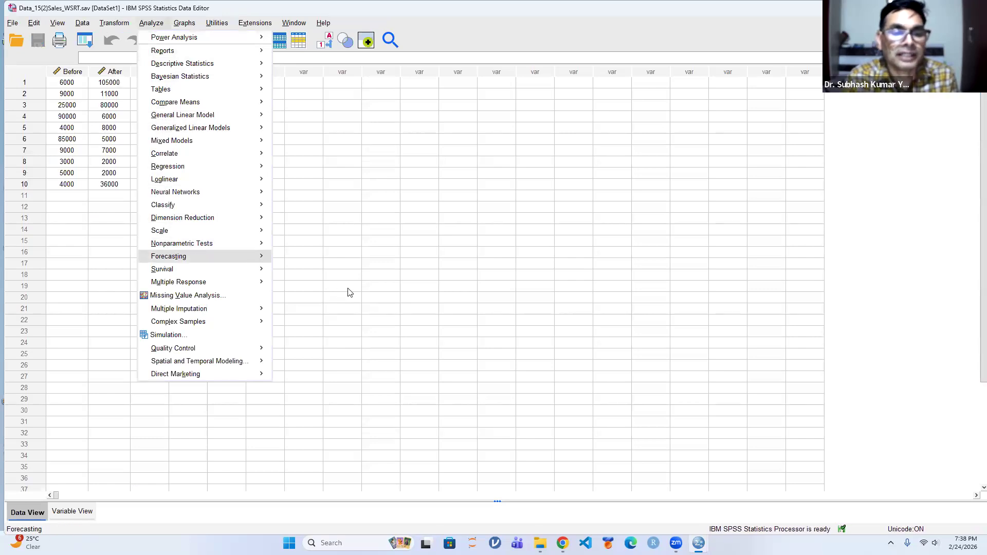
mouse_move(190, 244)
mouse_move(348, 287)
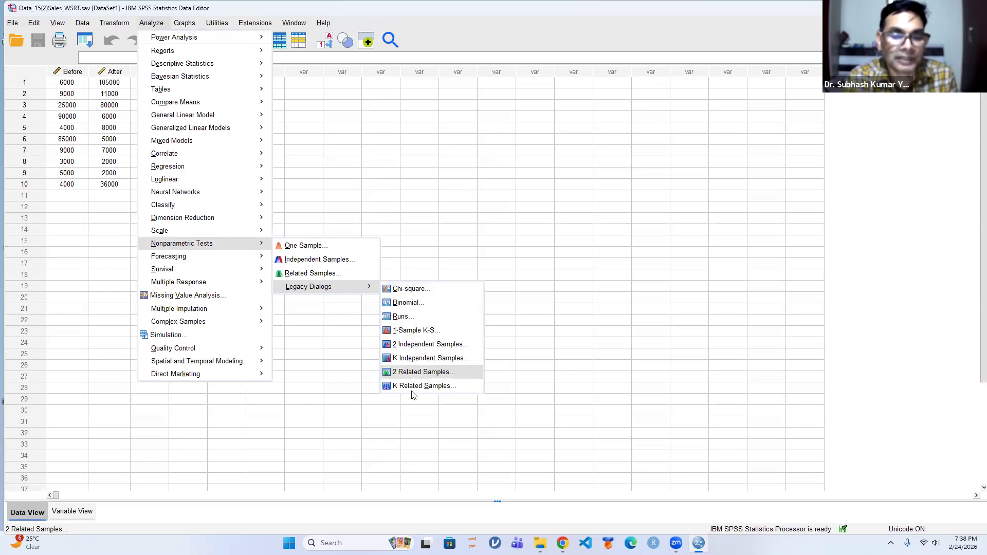
click(426, 365)
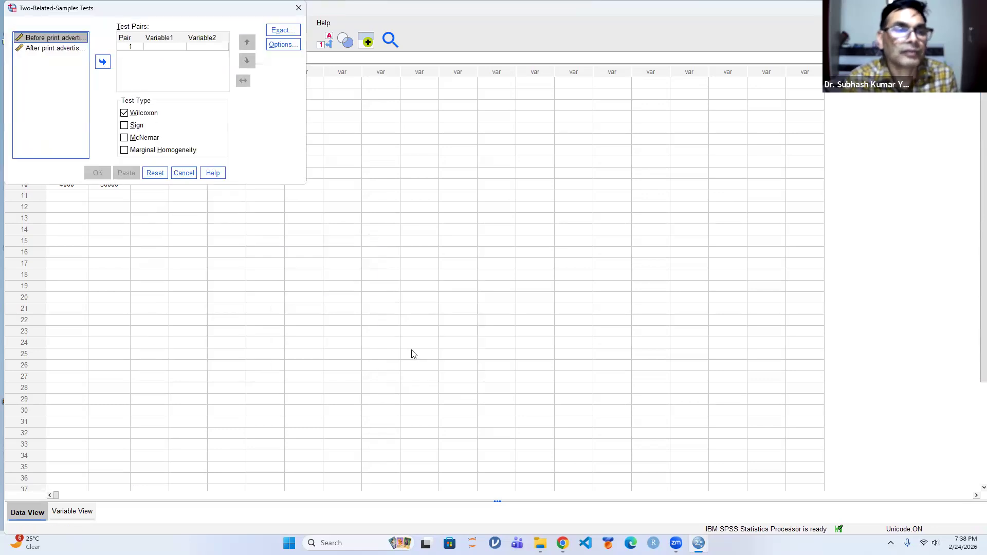
click(99, 62)
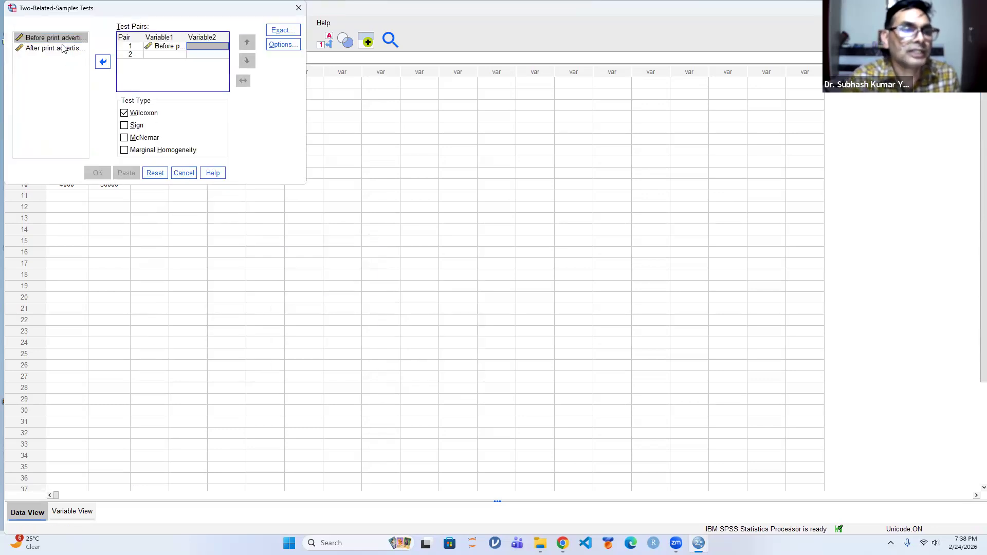
click(56, 48)
click(100, 62)
Add descriptive statistics to the two-related-samples test and run it with the Wilcoxon test type
click(282, 45)
click(111, 74)
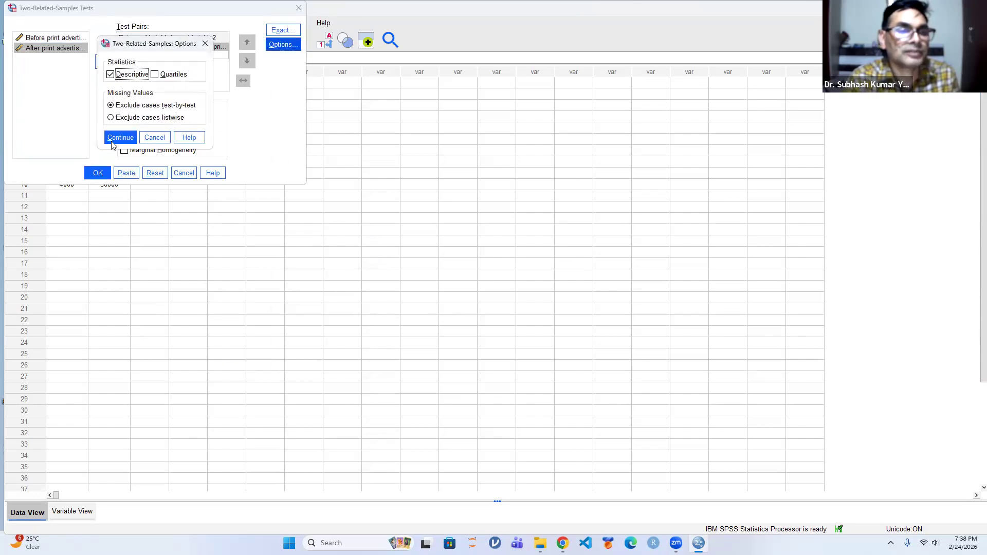
click(117, 137)
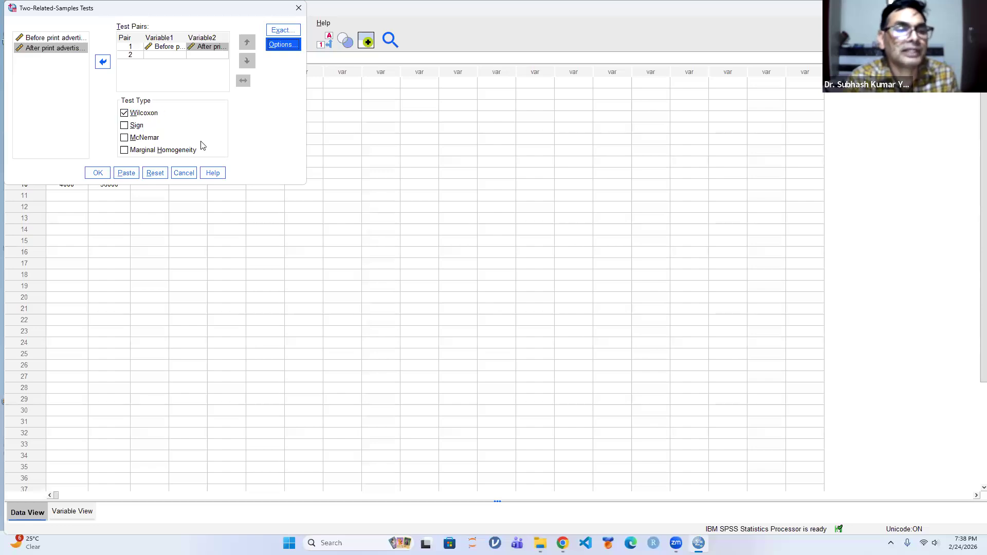
click(96, 172)
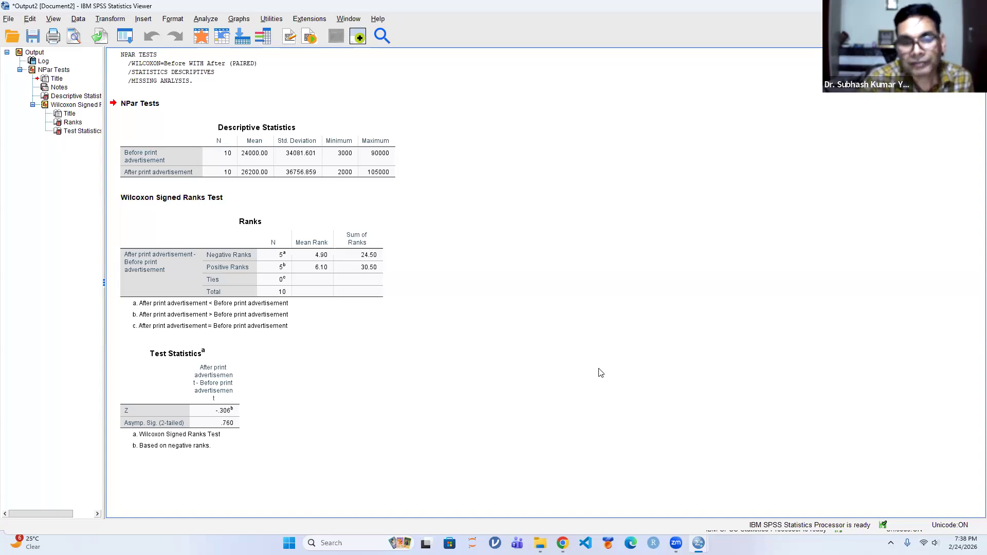
Examine the Wilcoxon Ranks table and the Z and two-tailed significance values in the Test Statistics table
click(202, 418)
click(368, 260)
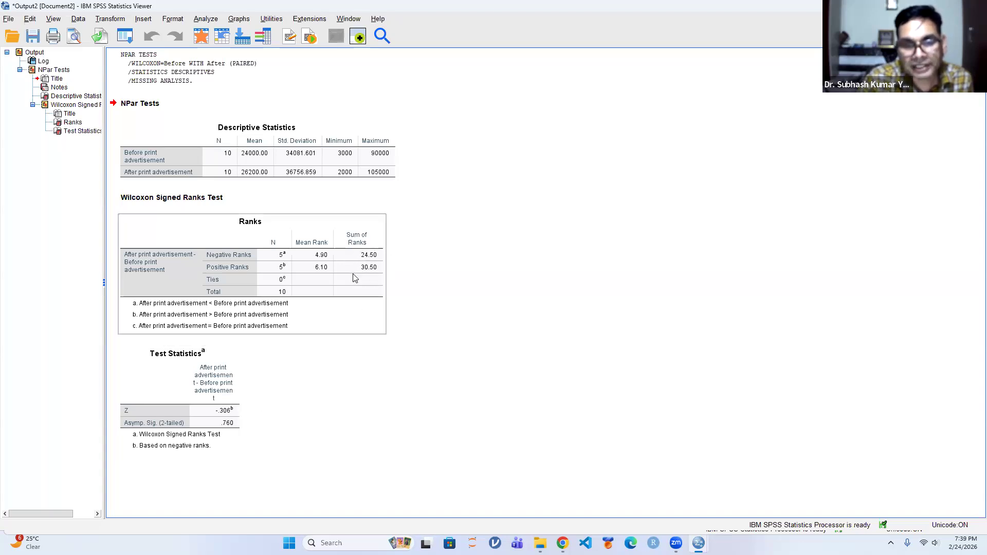
click(224, 485)
click(222, 430)
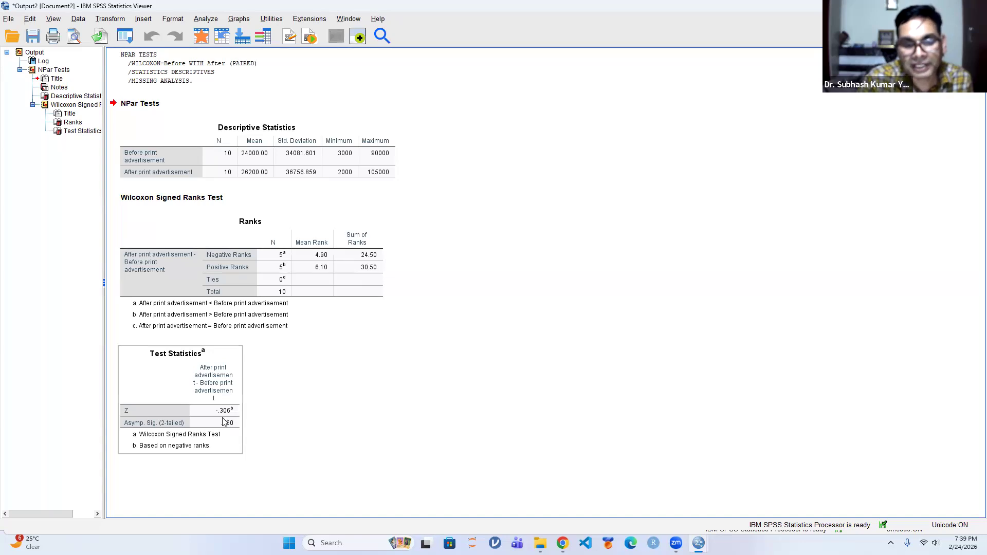
click(327, 425)
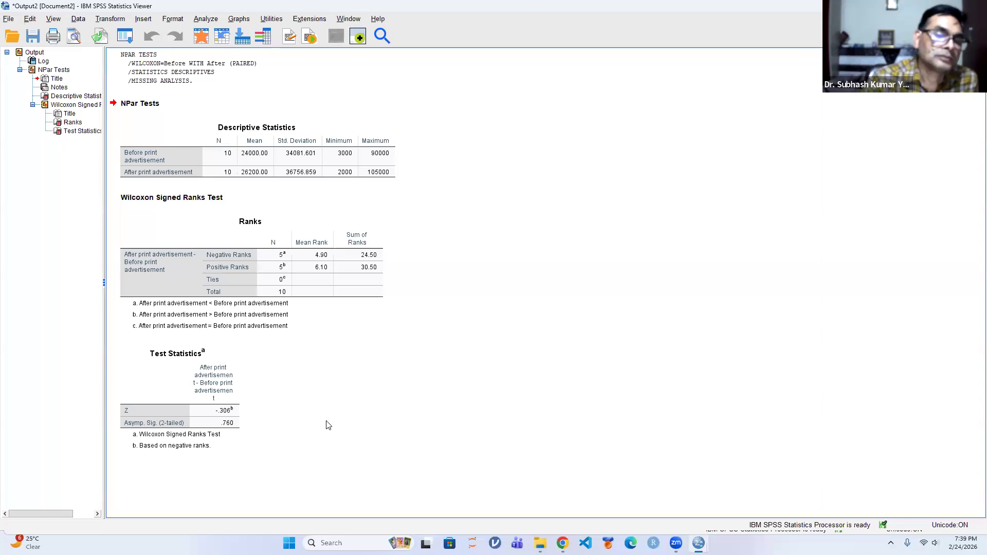
click(370, 268)
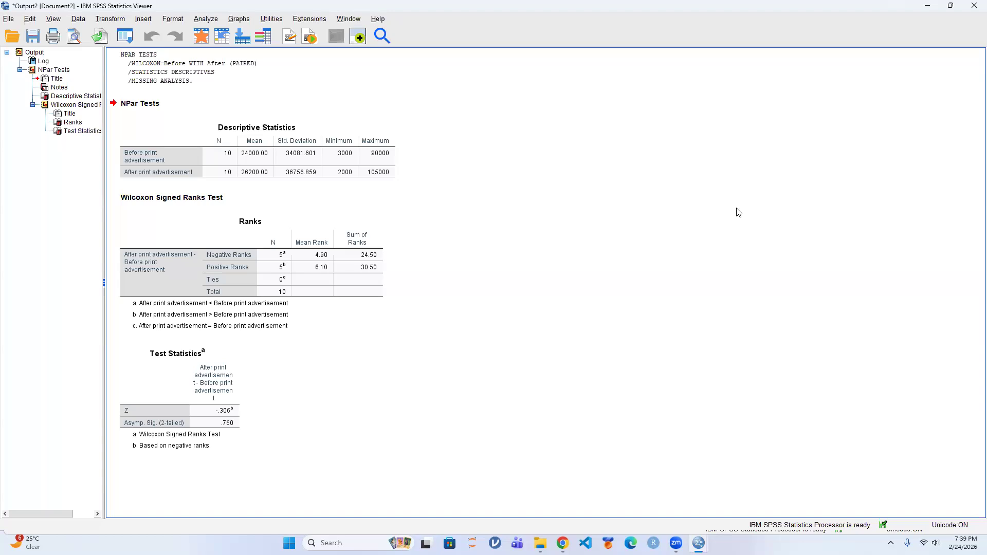
click(177, 420)
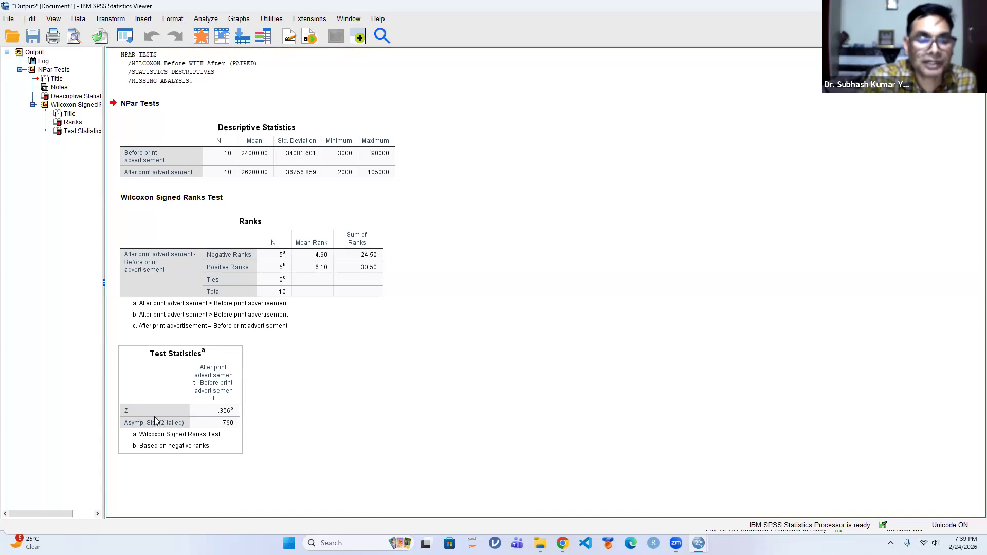
click(424, 371)
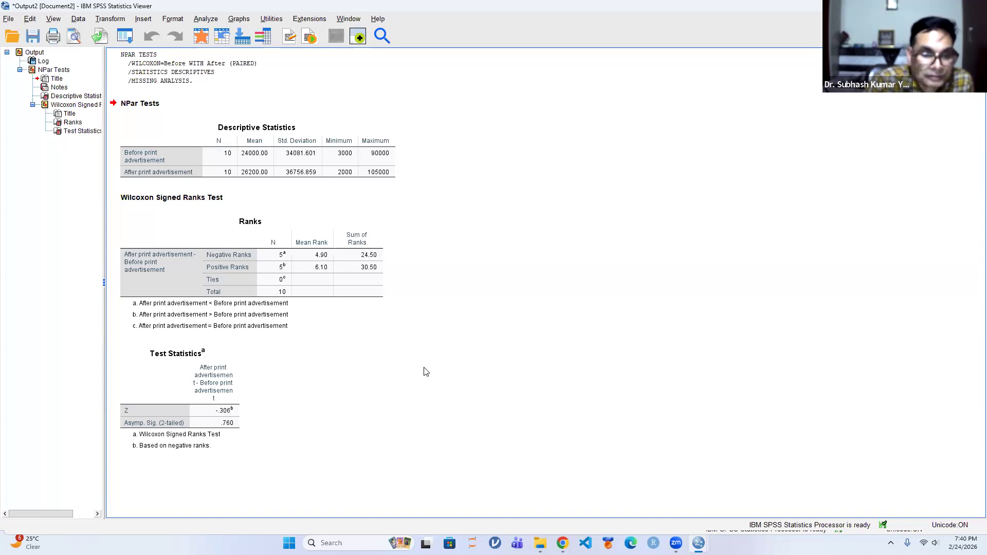
click(167, 412)
click(569, 360)
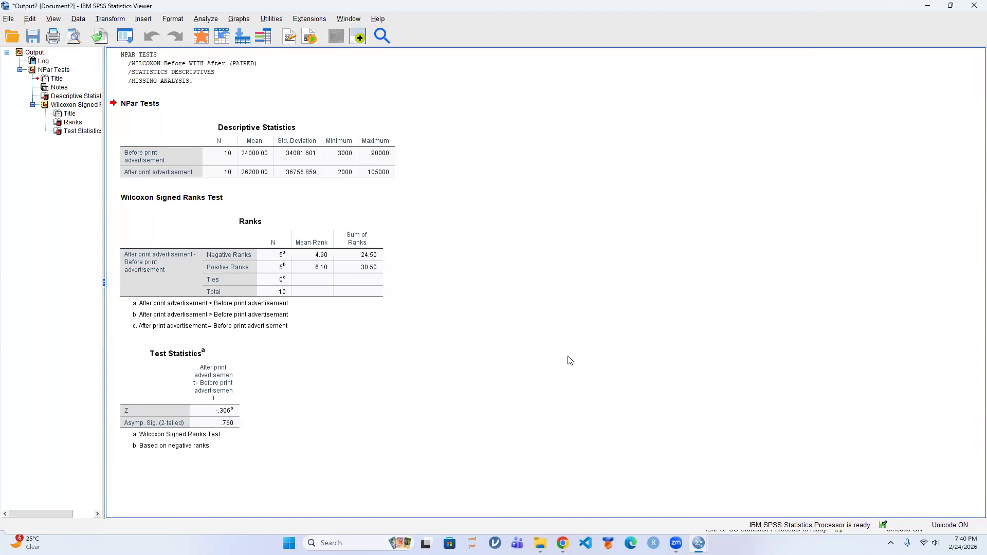
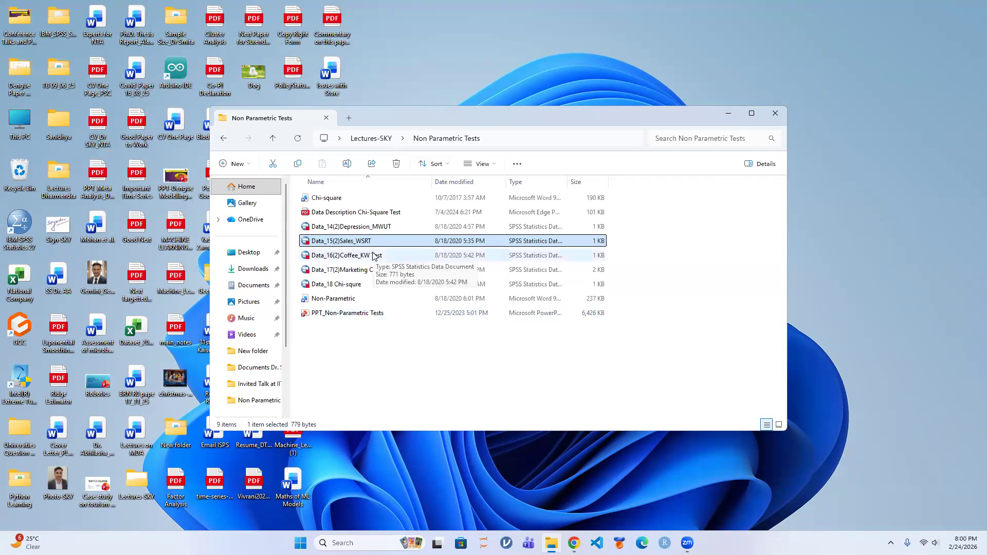
Open the Data_14(2)Depression_MWUT data file and set up an Explore analysis with Tuseday as the dependent variable
double_click(378, 230)
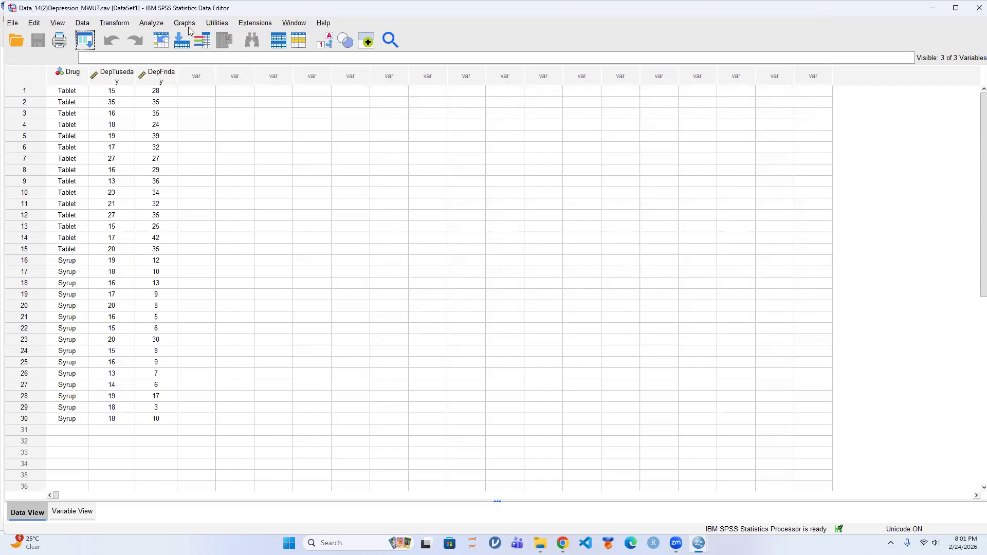
click(151, 24)
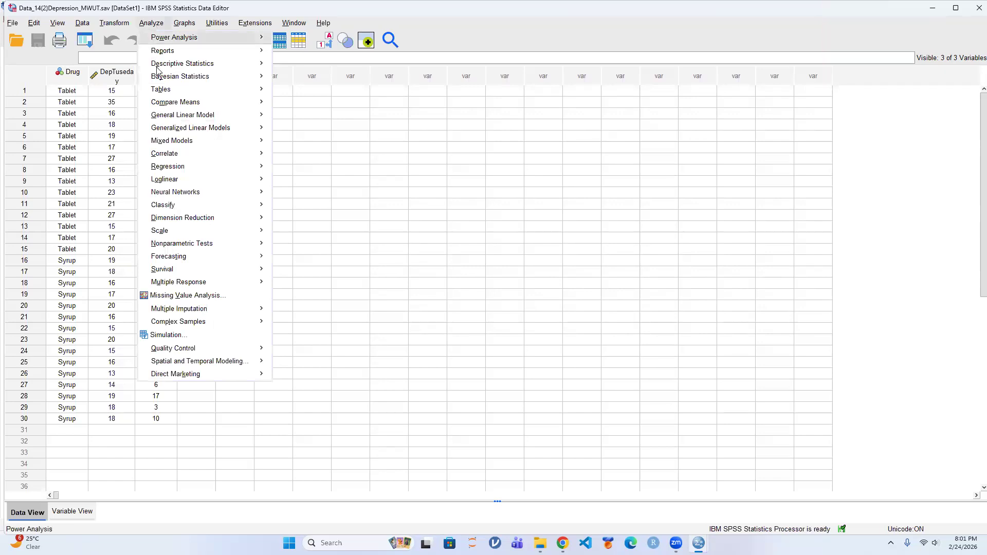
mouse_move(166, 68)
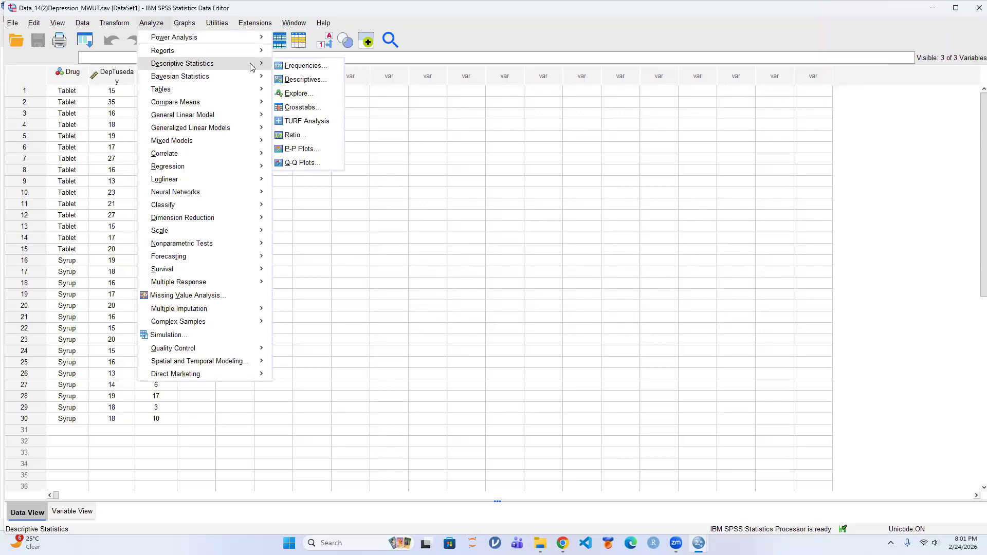
click(311, 94)
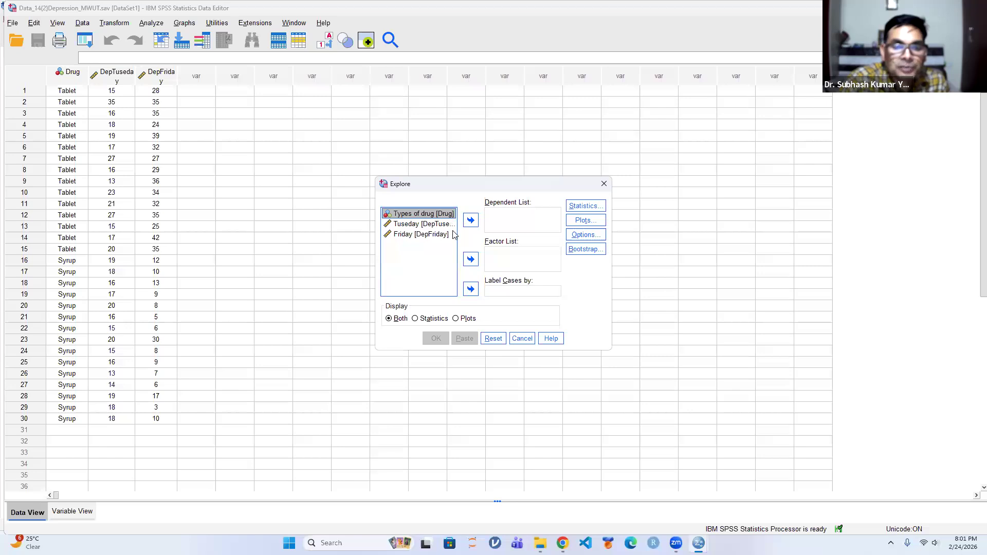
click(406, 224)
click(470, 220)
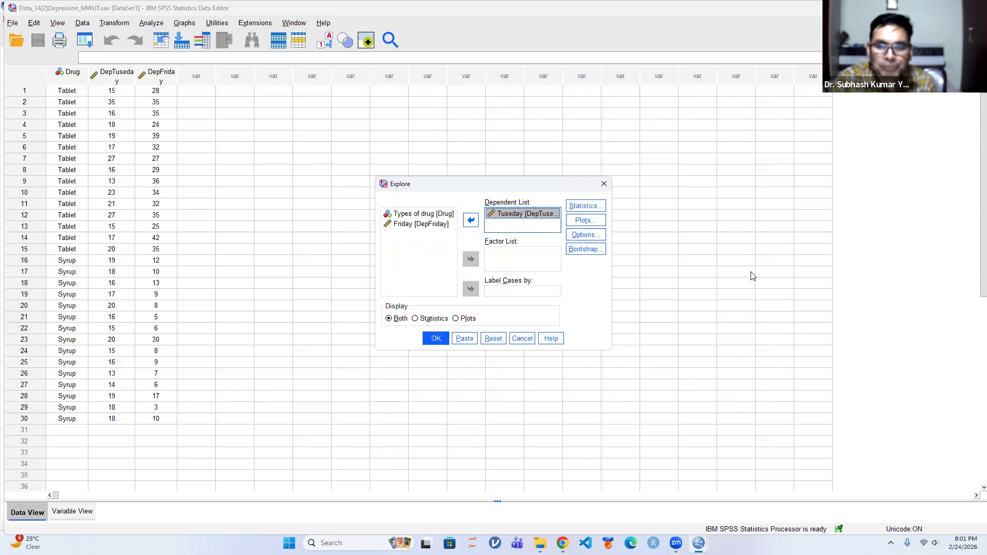
Replace the stem-and-leaf plot with normality plots with tests in the Explore analysis and run it
click(587, 220)
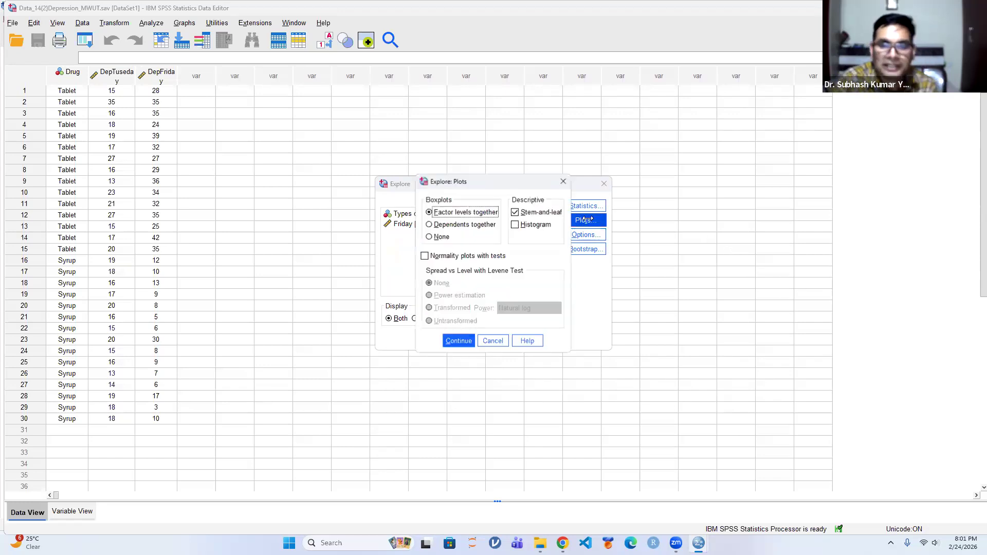
click(514, 212)
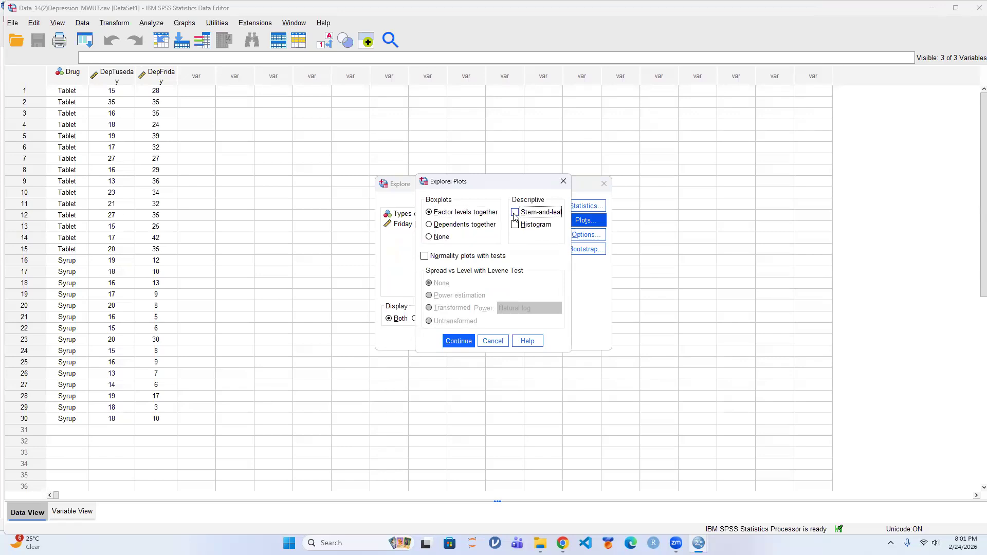
click(465, 257)
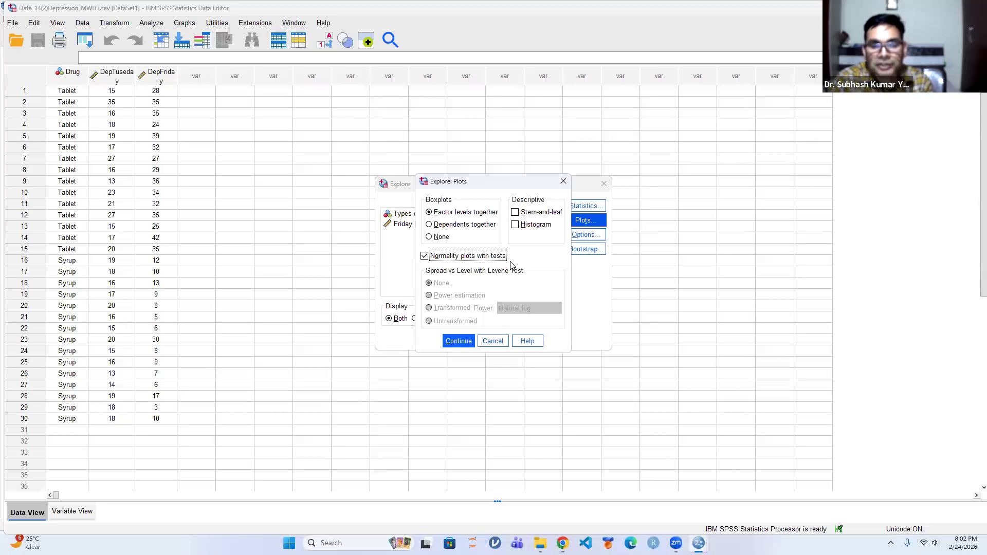
click(457, 342)
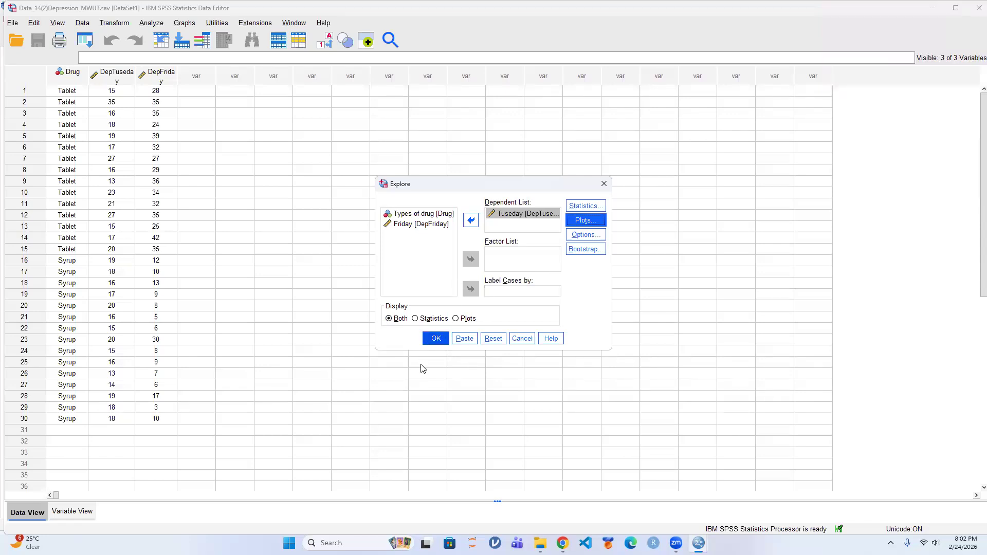
click(435, 338)
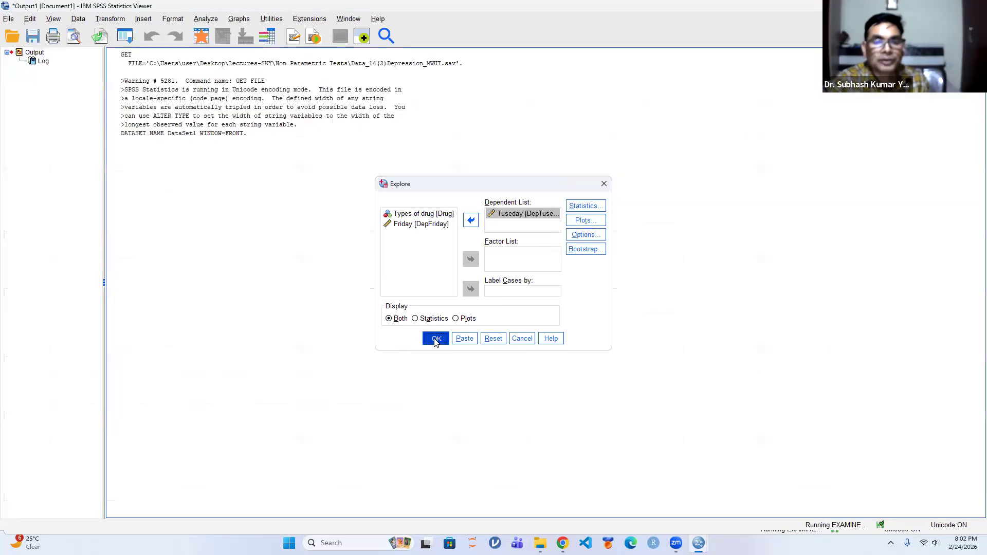
Examine the Descriptives and Tests of Normality tables for Tuseday in the output
click(250, 233)
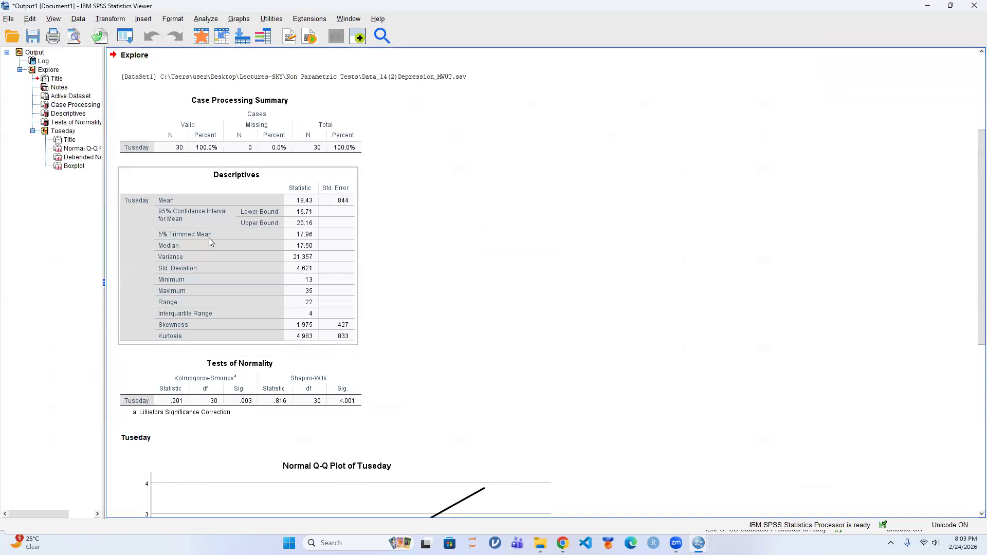
click(430, 300)
scroll(439, 289, down, 3)
click(222, 235)
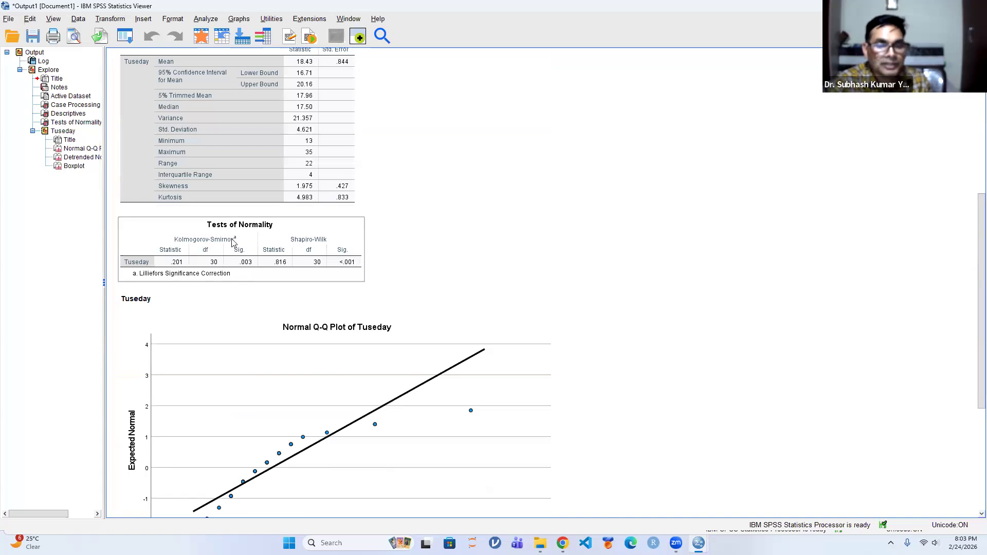